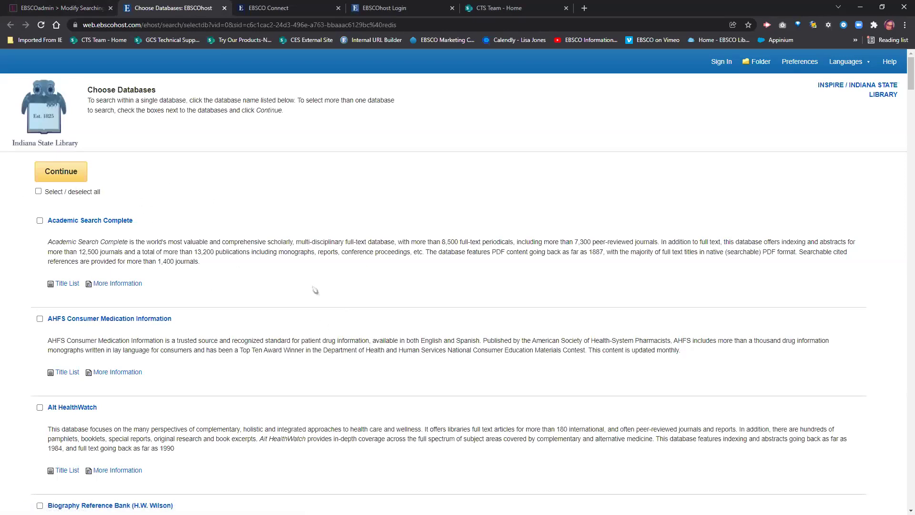
# Find MasterFILE Complete in the database list and open it for searching
pyautogui.scroll(-14, 315, 290)
pyautogui.scroll(-12, 302, 347)
pyautogui.scroll(-12, 302, 347)
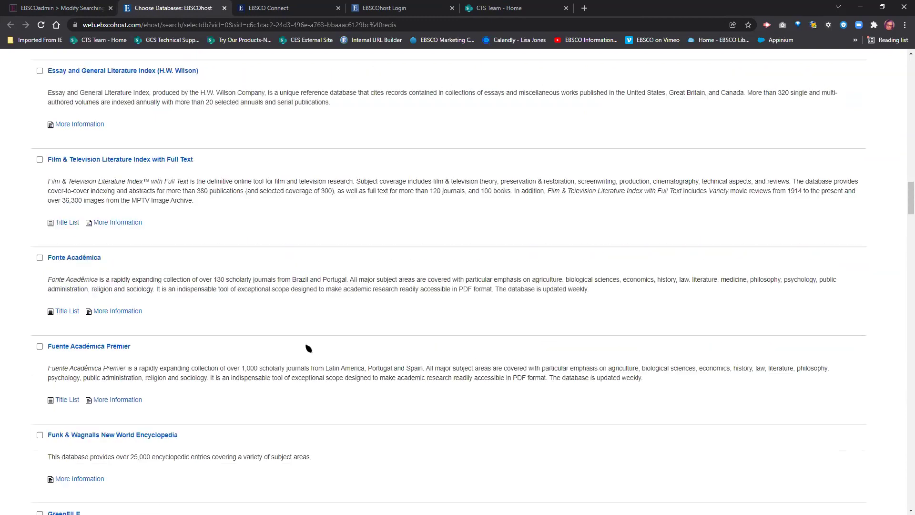
pyautogui.scroll(-13, 309, 348)
pyautogui.scroll(-8, 320, 352)
pyautogui.scroll(-9, 319, 351)
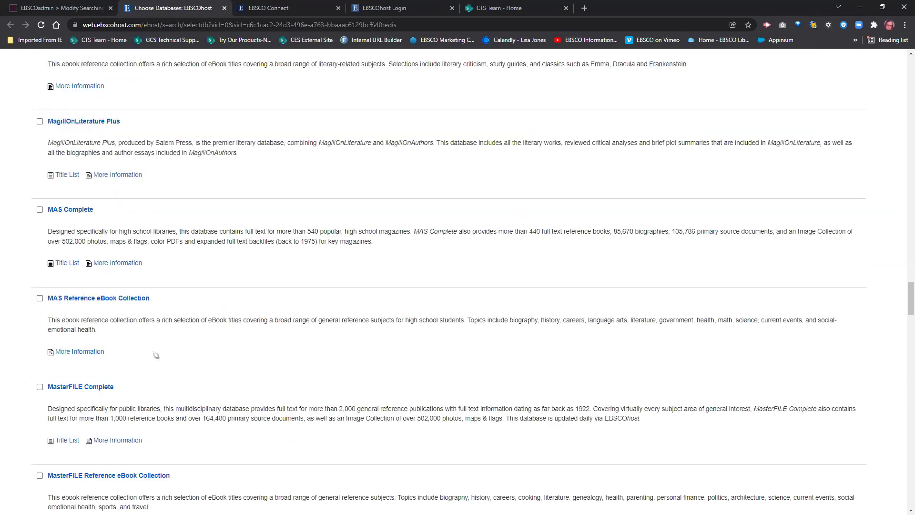
pyautogui.scroll(-2, 156, 355)
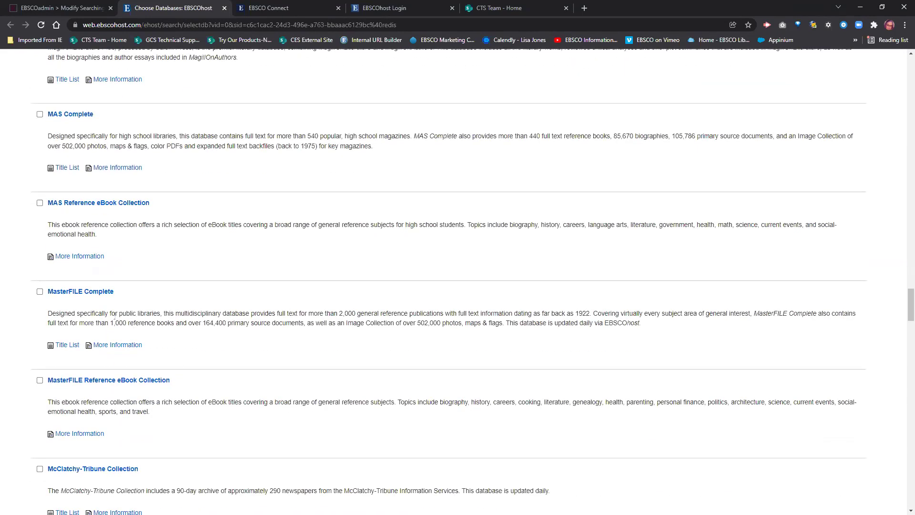
pyautogui.moveTo(111, 314); pyautogui.dragTo(181, 314)
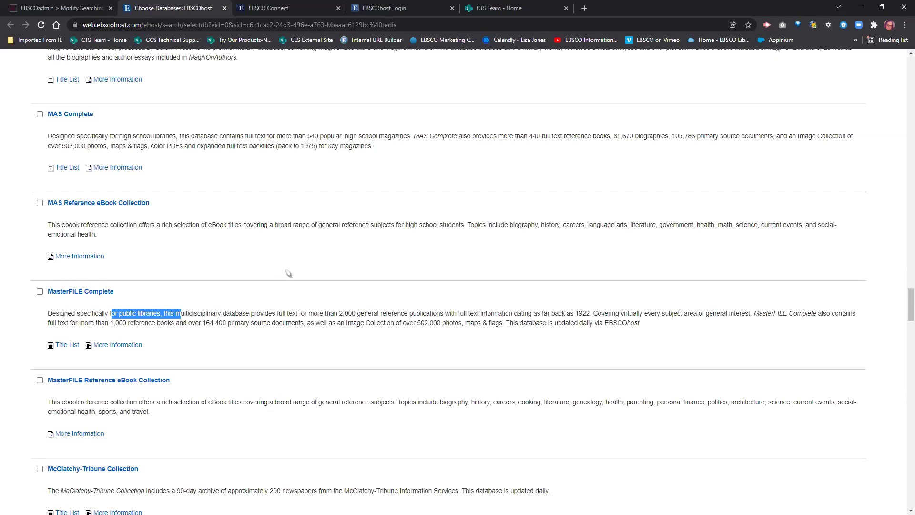
pyautogui.click(75, 293)
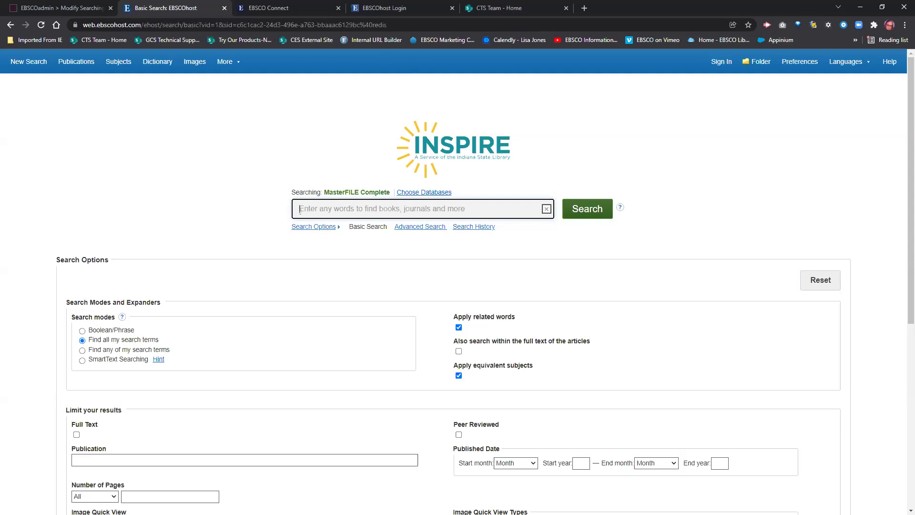
# Search MasterFILE Complete for "gardening"
pyautogui.write('gard')
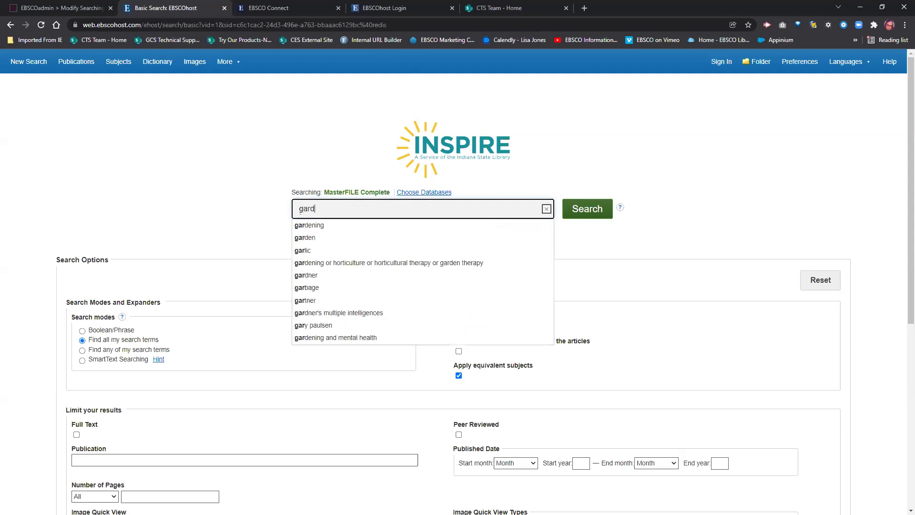
pyautogui.write('ening')
pyautogui.press('Return')
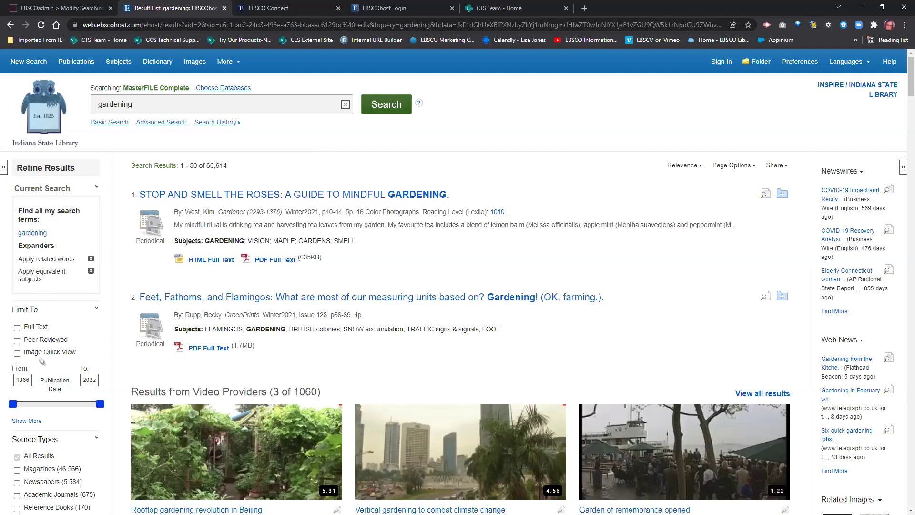
# View the detailed record of the article "Feet, Fathoms, and Flamingos", and return to the result list
pyautogui.scroll(-2, 277, 262)
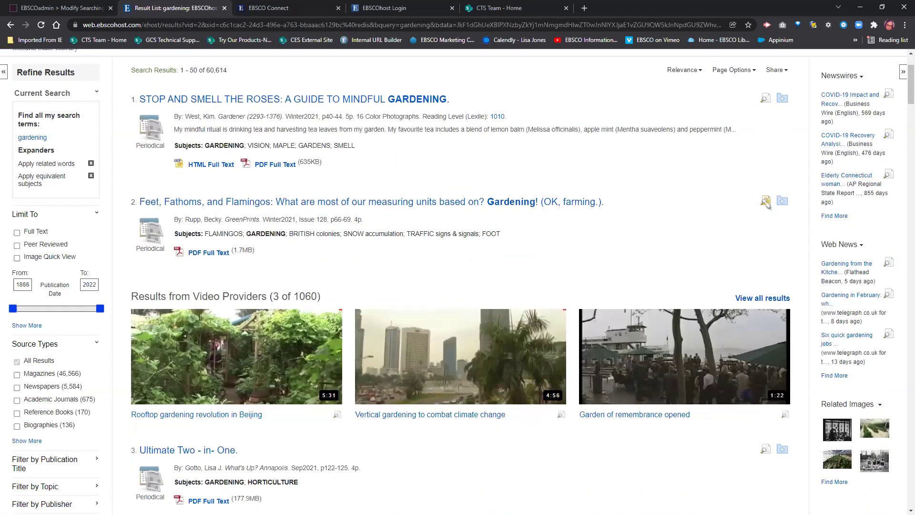
pyautogui.moveTo(769, 204)
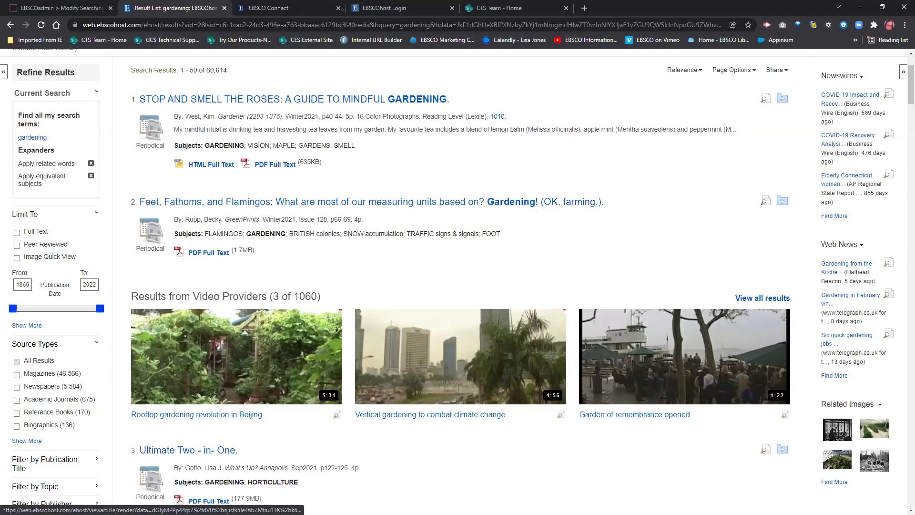
pyautogui.click(217, 204)
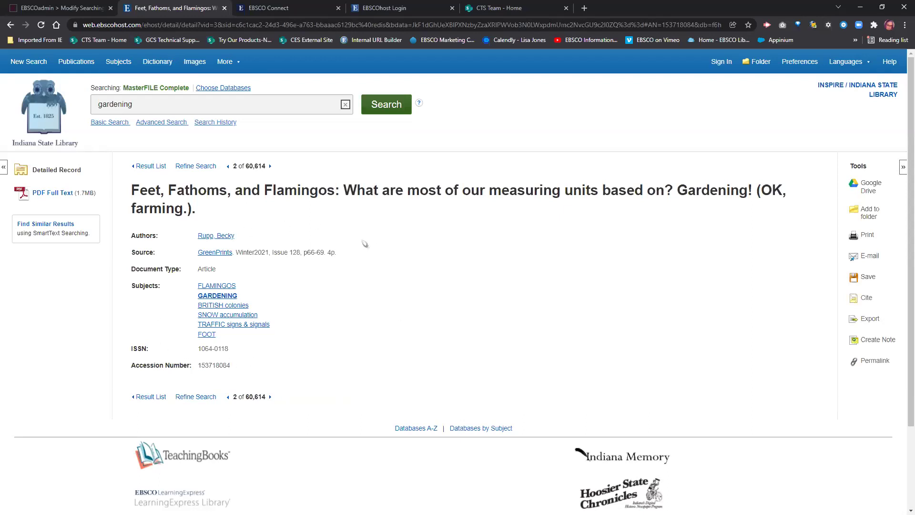
pyautogui.click(151, 167)
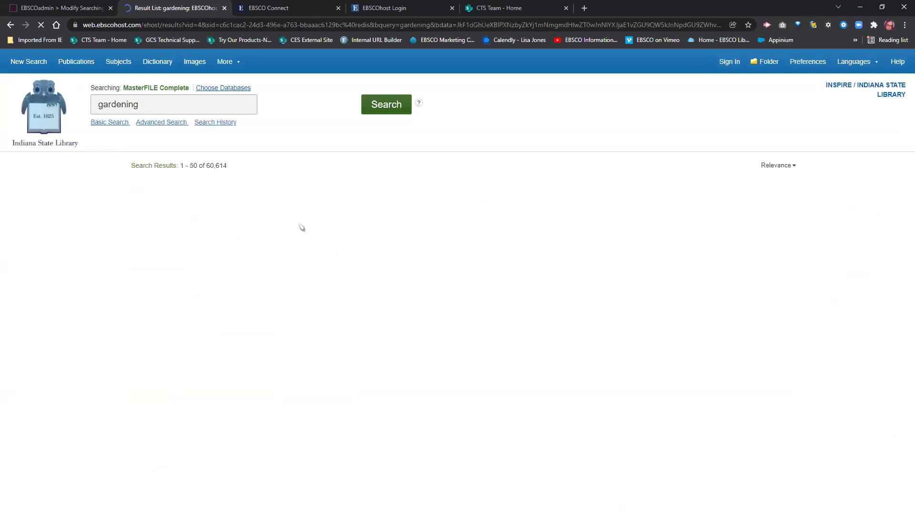
# Preview the abstract of "Stop and Smell the Roses: A Guide to Mindful Gardening" and open its detailed record
pyautogui.scroll(5, 458, 171)
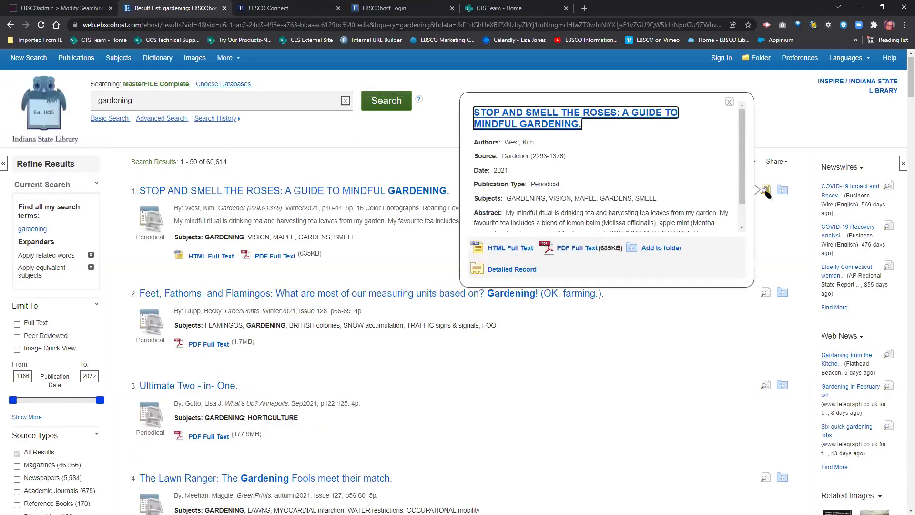
pyautogui.scroll(-1, 746, 202)
pyautogui.scroll(-1, 747, 205)
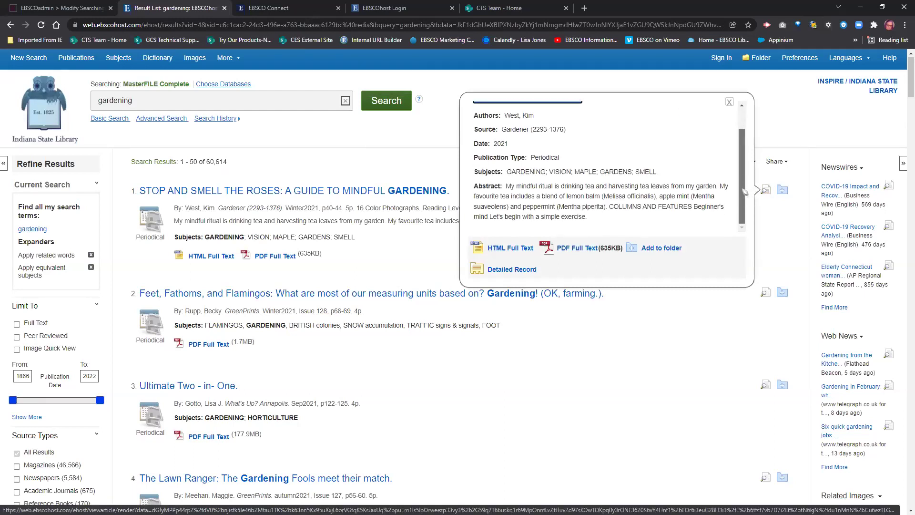
pyautogui.scroll(2, 744, 190)
pyautogui.click(208, 192)
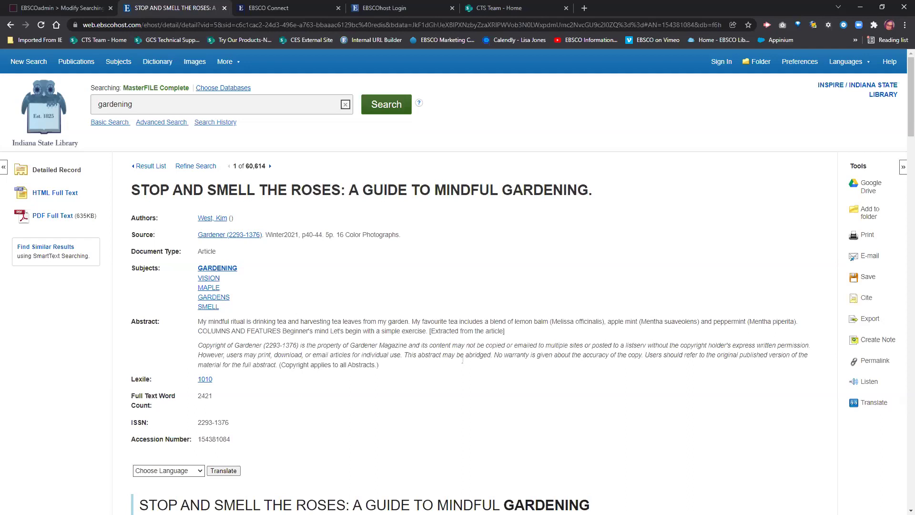
# Look through the mindful gardening article's abstract and HTML full text, and return to the start of the record
pyautogui.scroll(-5, 451, 354)
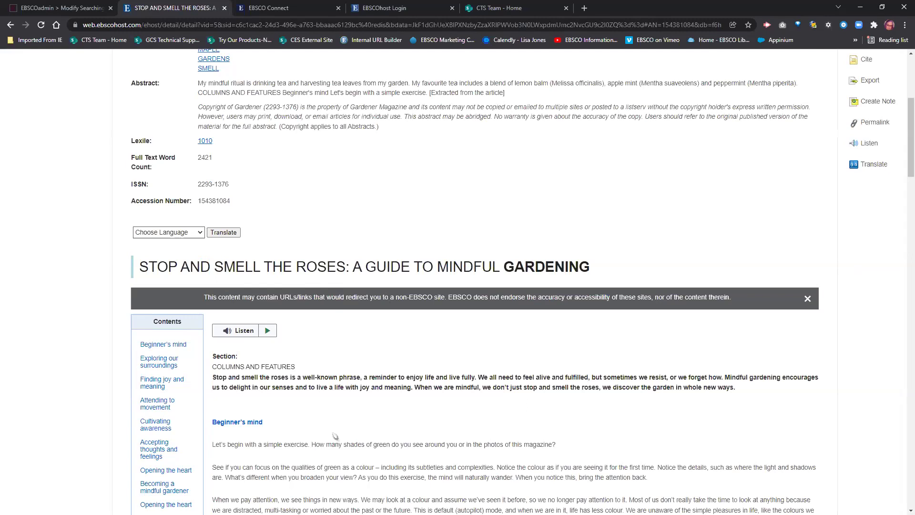
pyautogui.scroll(-4, 418, 406)
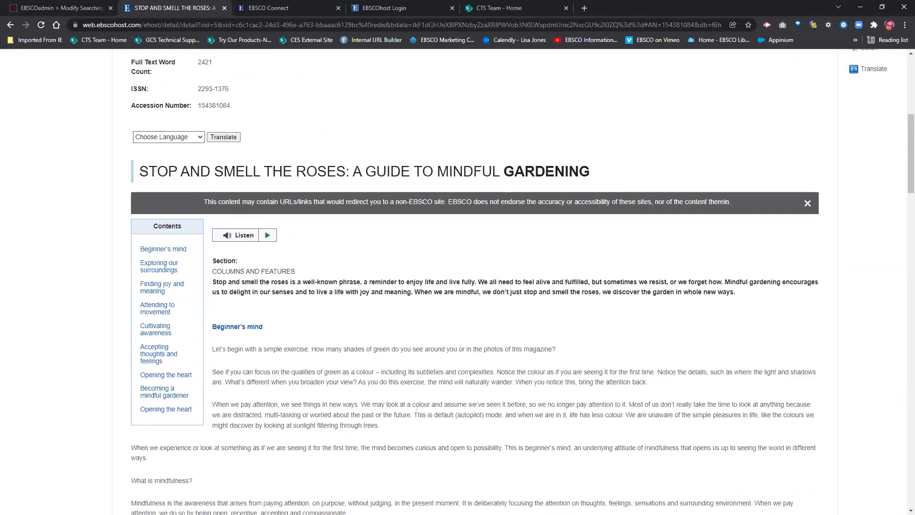
pyautogui.scroll(11, 418, 407)
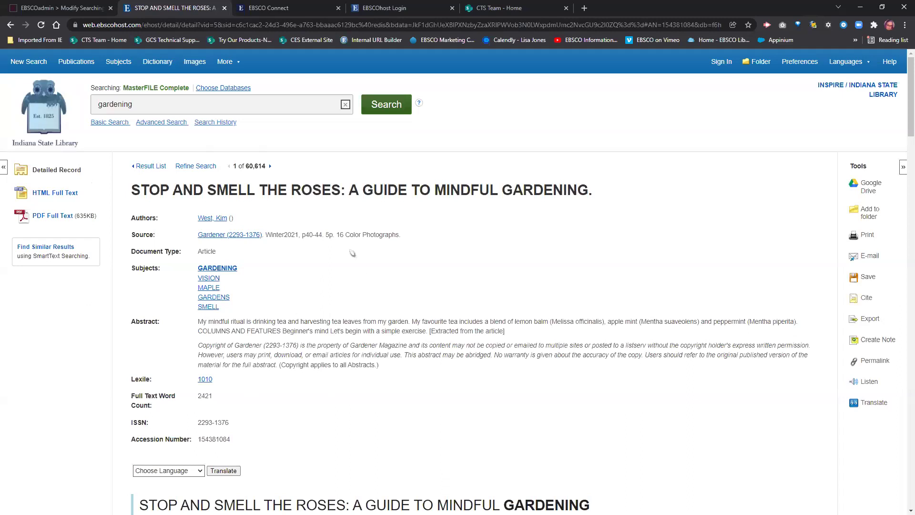
# Replace the search term with the suggested term "cryptocurrency" and run the search in MasterFILE Complete
pyautogui.doubleClick(115, 104)
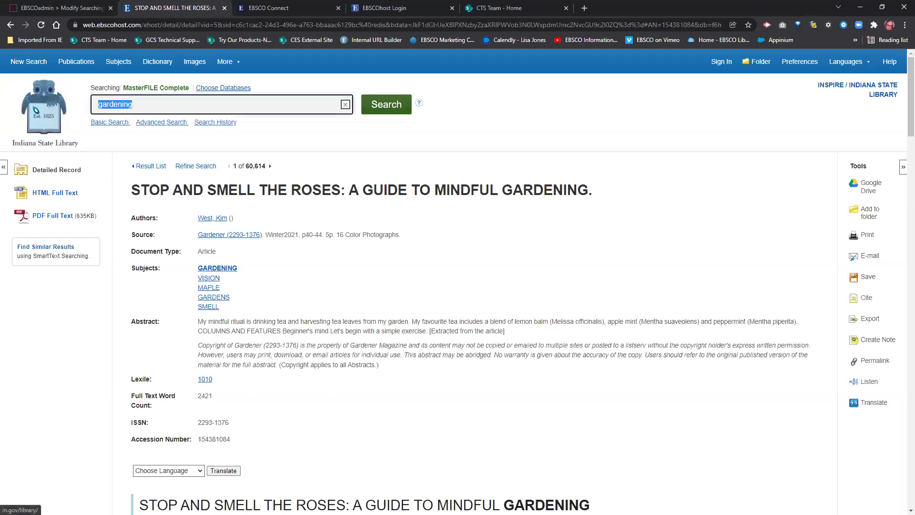
pyautogui.write('cry')
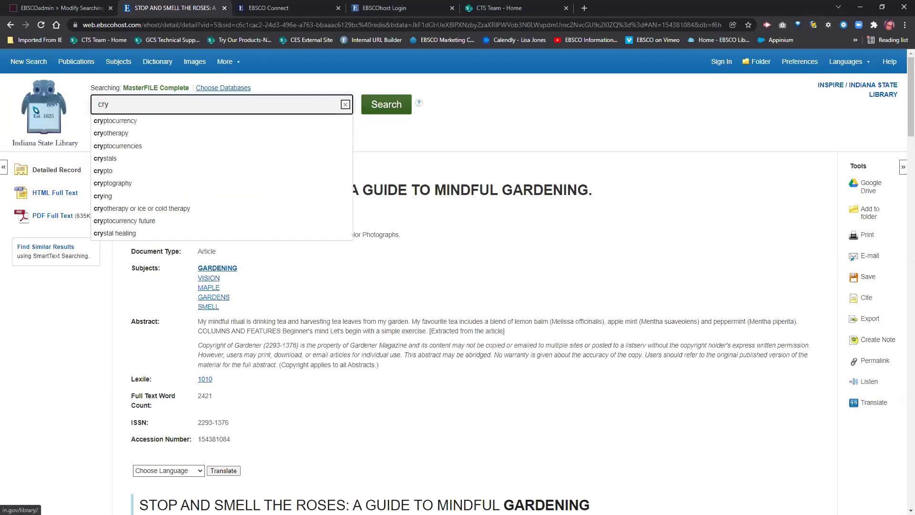
pyautogui.click(162, 122)
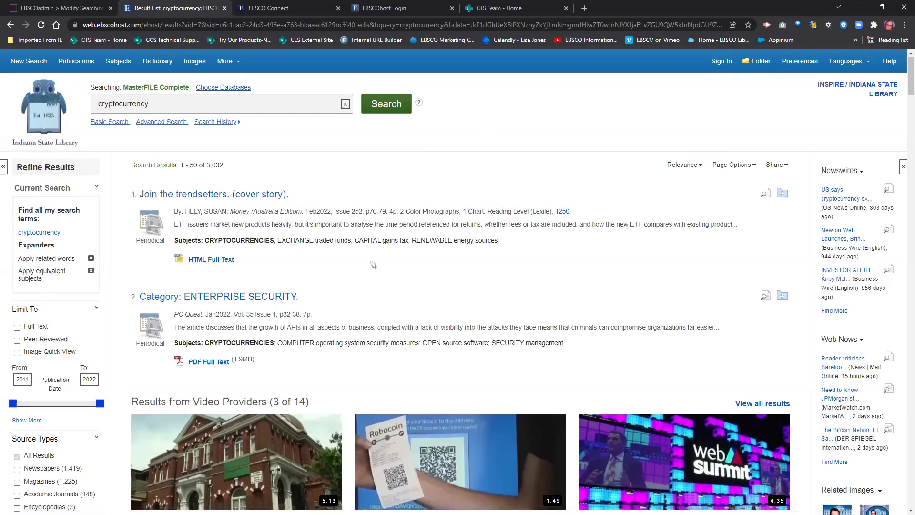
# Browse the cryptocurrency results and read the preview of the article "Roaring Twenties 2.0." including its abstract
pyautogui.scroll(-1, 373, 265)
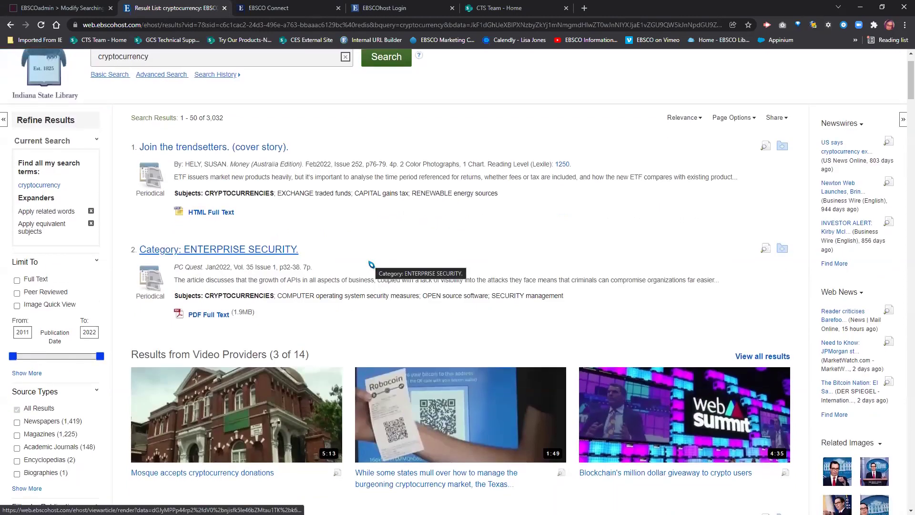
pyautogui.scroll(-3, 371, 265)
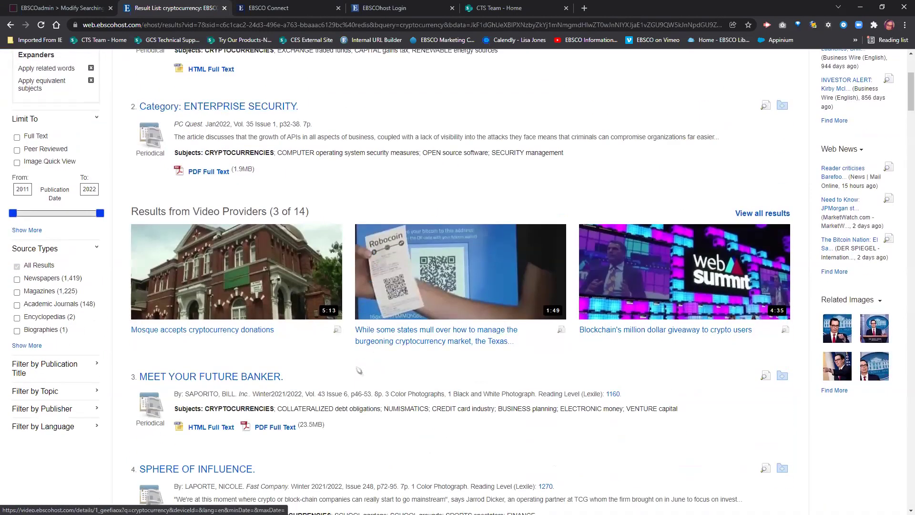
pyautogui.scroll(-3, 359, 371)
pyautogui.scroll(-3, 402, 324)
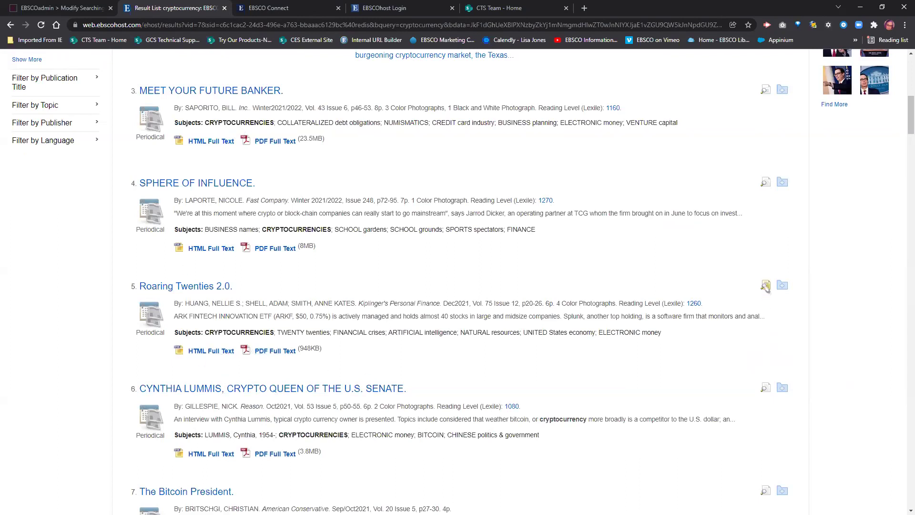
pyautogui.moveTo(765, 286)
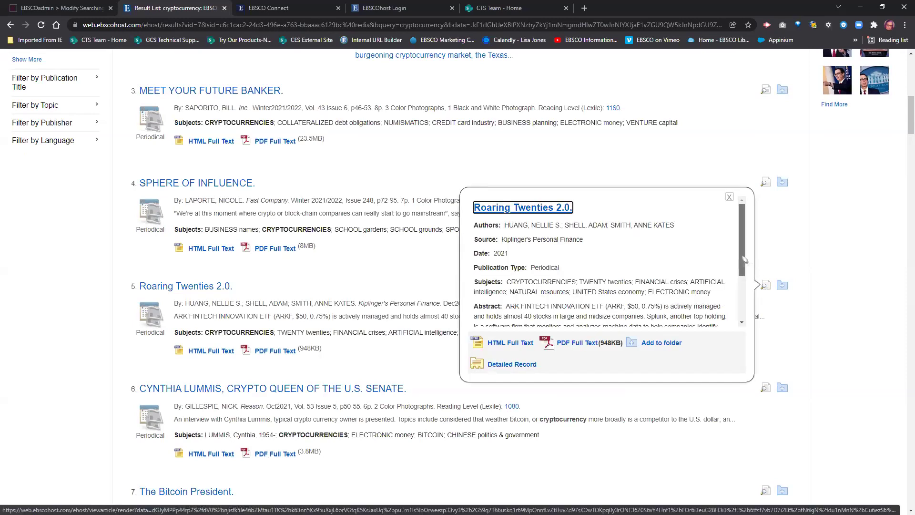
pyautogui.scroll(-3, 736, 268)
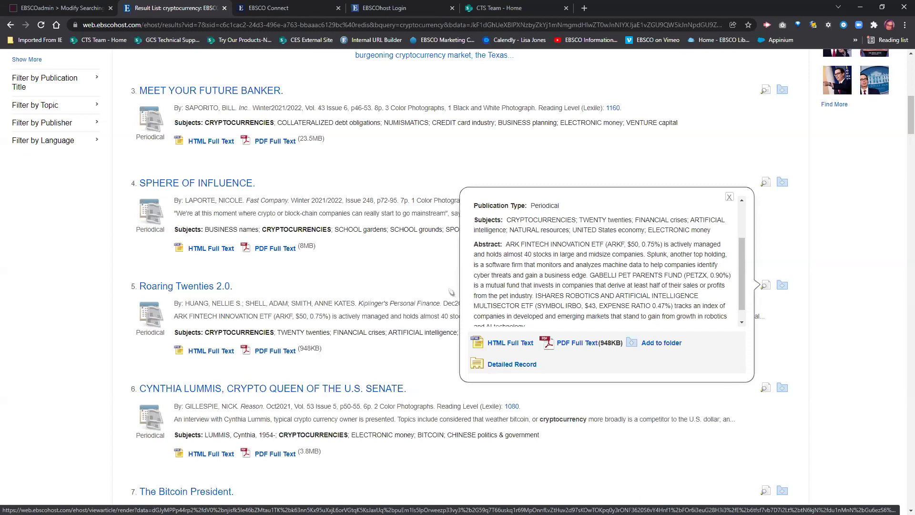
# Switch to EBSCOadmin and open the Standard Usage Reports for EBSCOhost / EDS
pyautogui.click(45, 8)
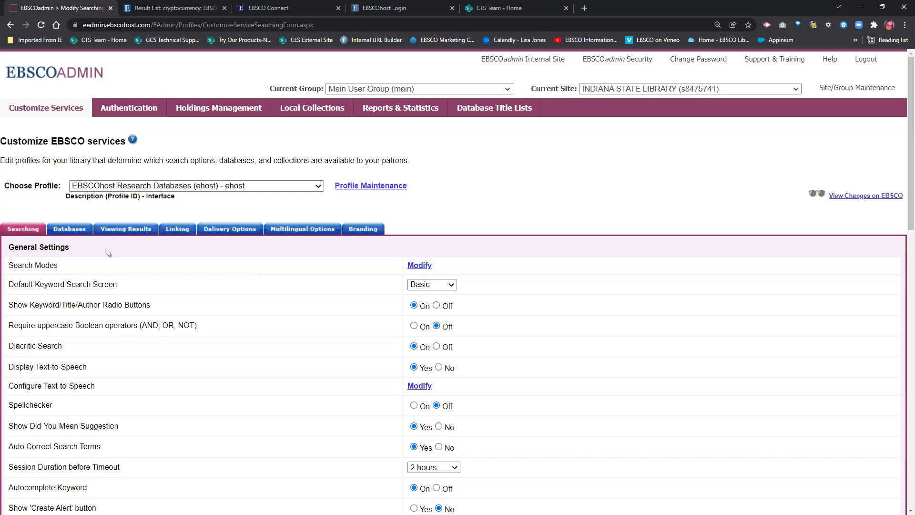
pyautogui.click(403, 110)
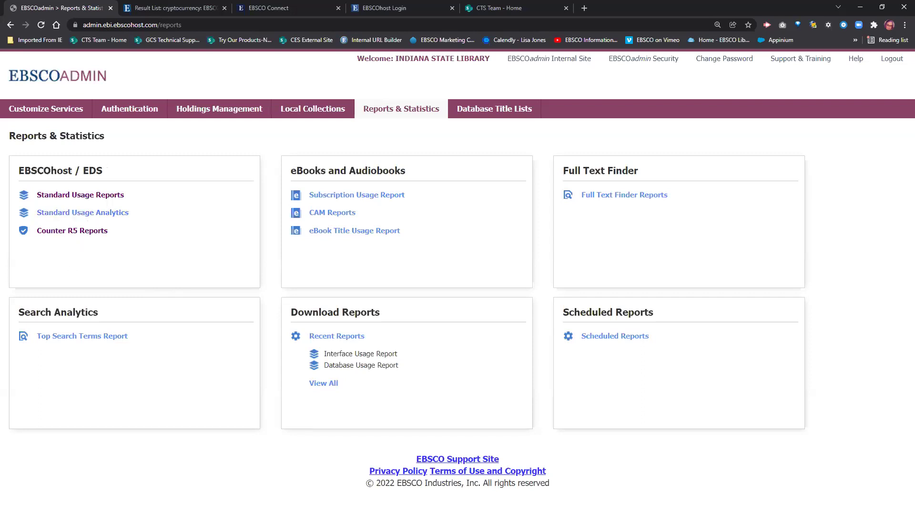
pyautogui.moveTo(73, 170); pyautogui.dragTo(19, 170)
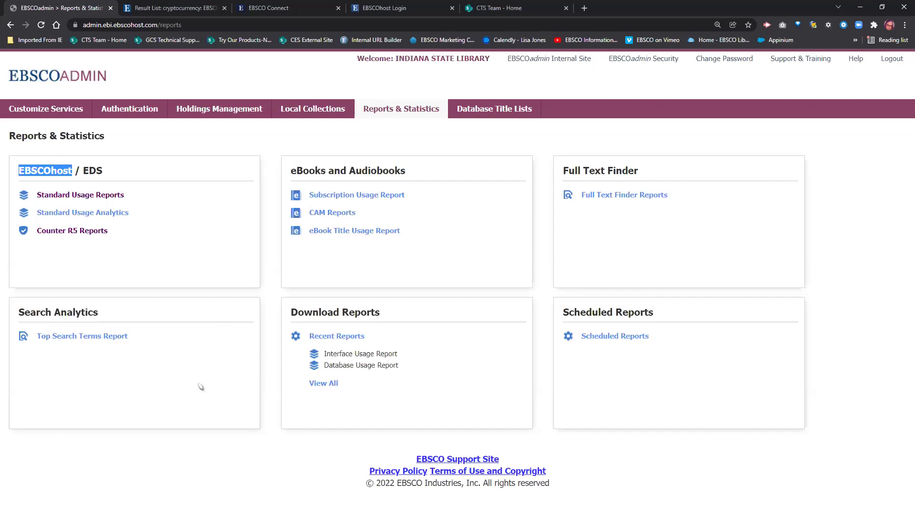
pyautogui.click(87, 195)
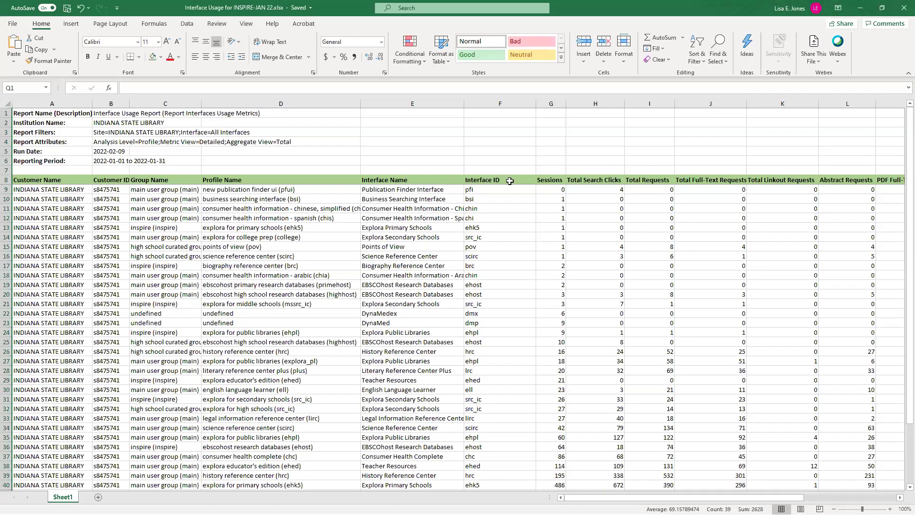
# Examine the Sessions column and the search and request columns in the January interface usage spreadsheet, and put the workbook away
pyautogui.click(552, 180)
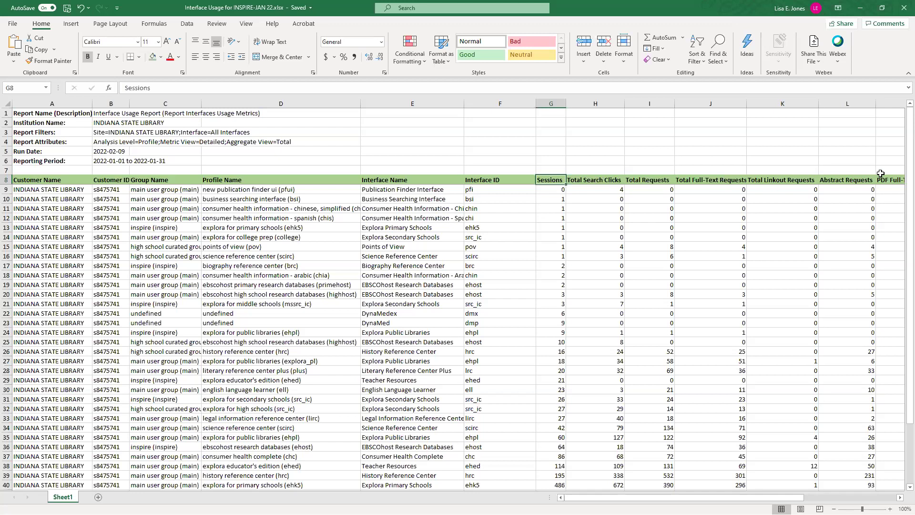
pyautogui.moveTo(608, 497); pyautogui.dragTo(682, 498)
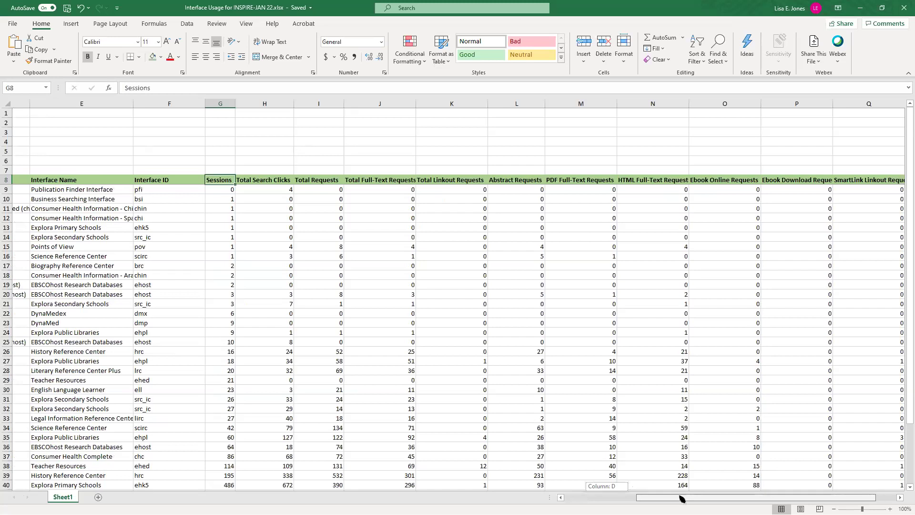
pyautogui.moveTo(682, 499); pyautogui.dragTo(564, 458)
pyautogui.click(861, 9)
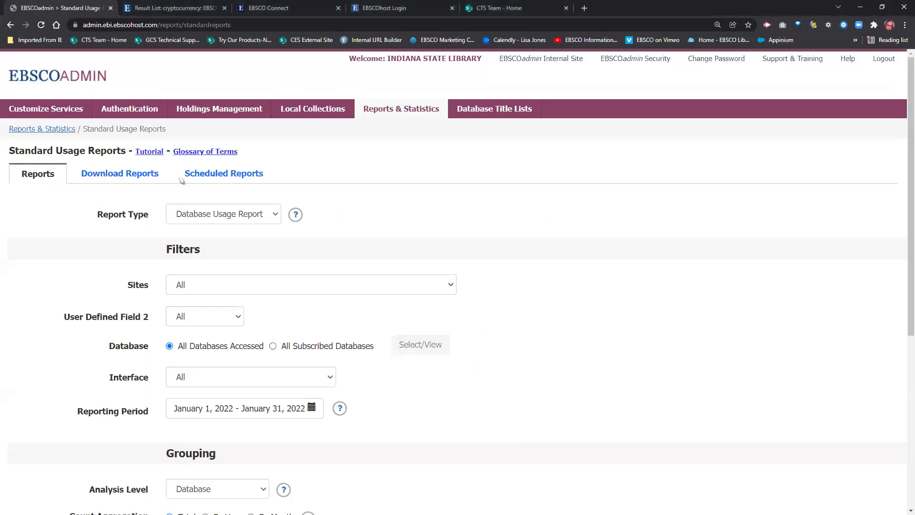
# Preview the Interface Usage Report options and the help on its settings, and return the report type to Database Usage Report
pyautogui.click(204, 151)
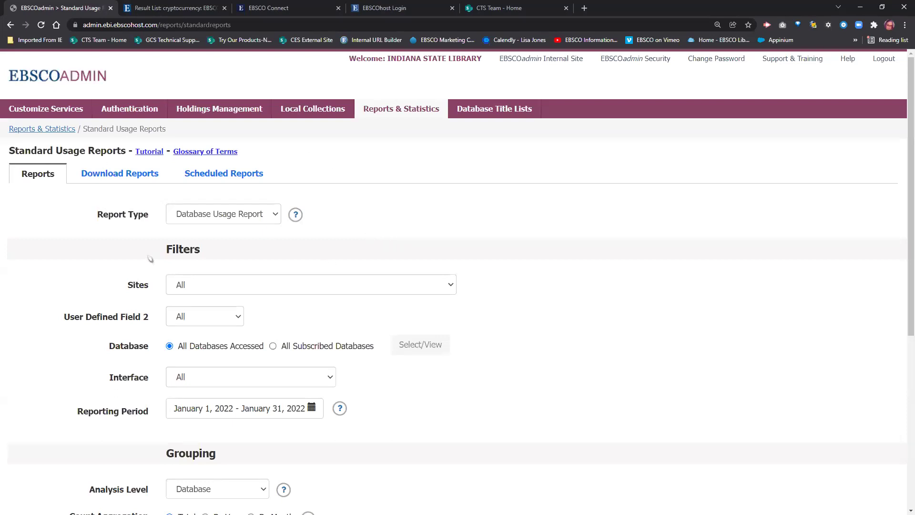
pyautogui.moveTo(296, 216)
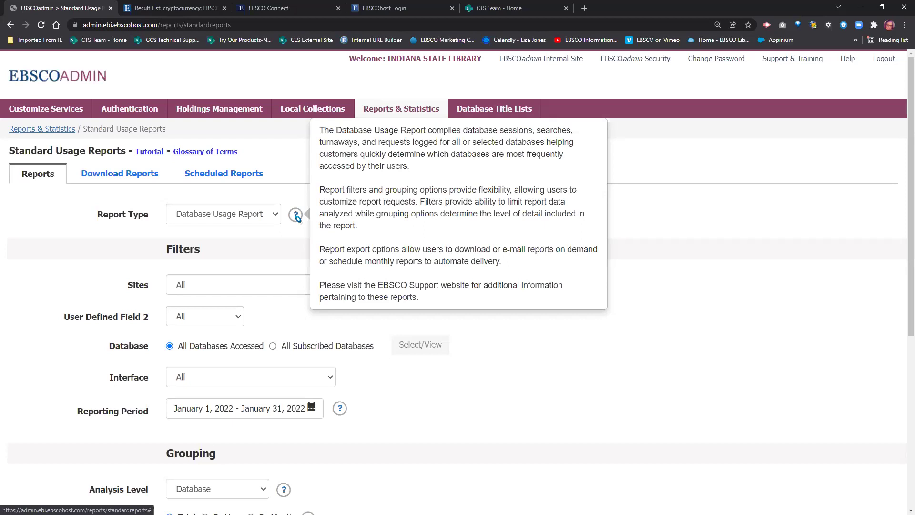
pyautogui.click(274, 215)
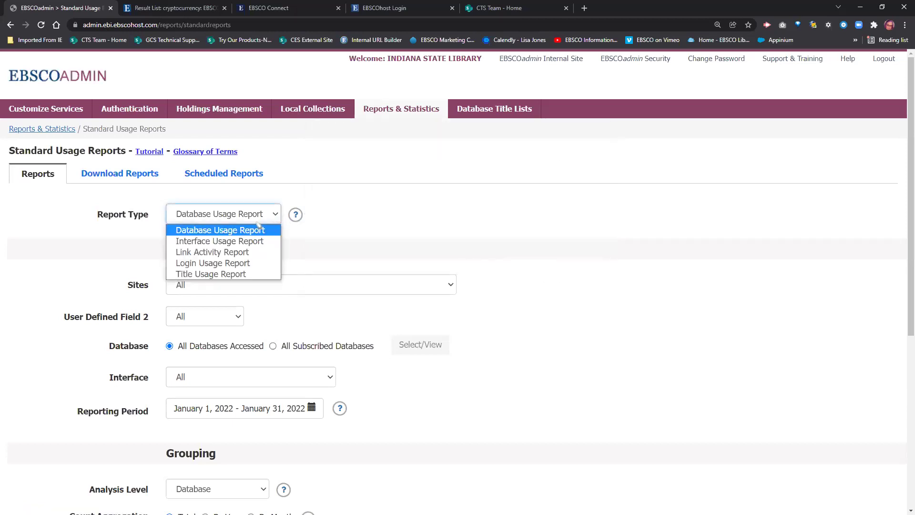
pyautogui.click(201, 243)
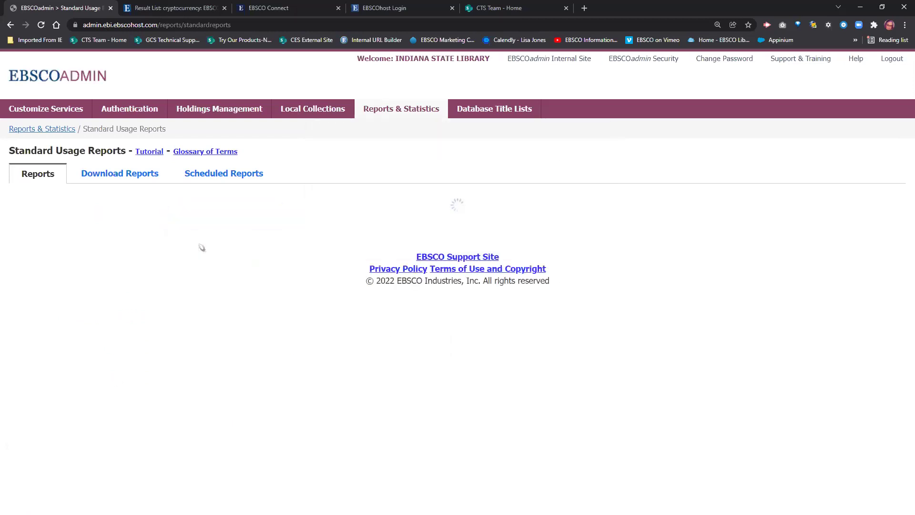
pyautogui.moveTo(296, 215)
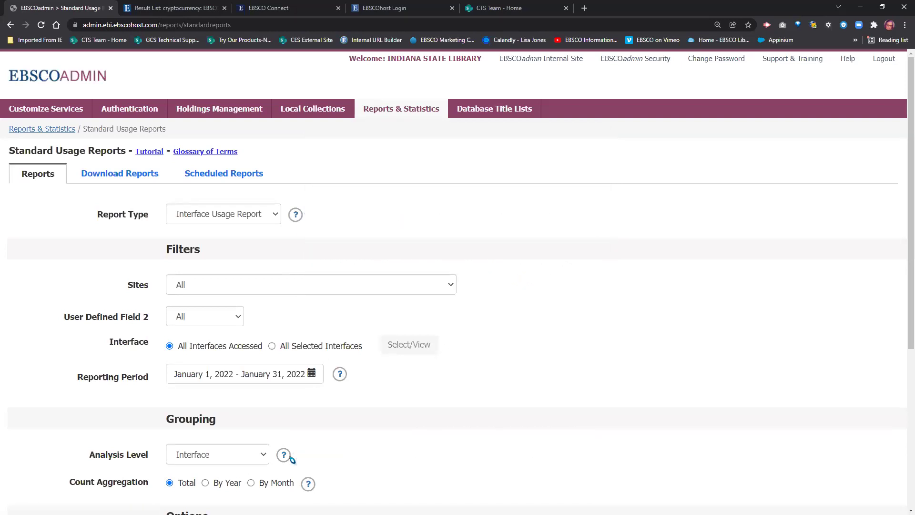
pyautogui.moveTo(309, 485)
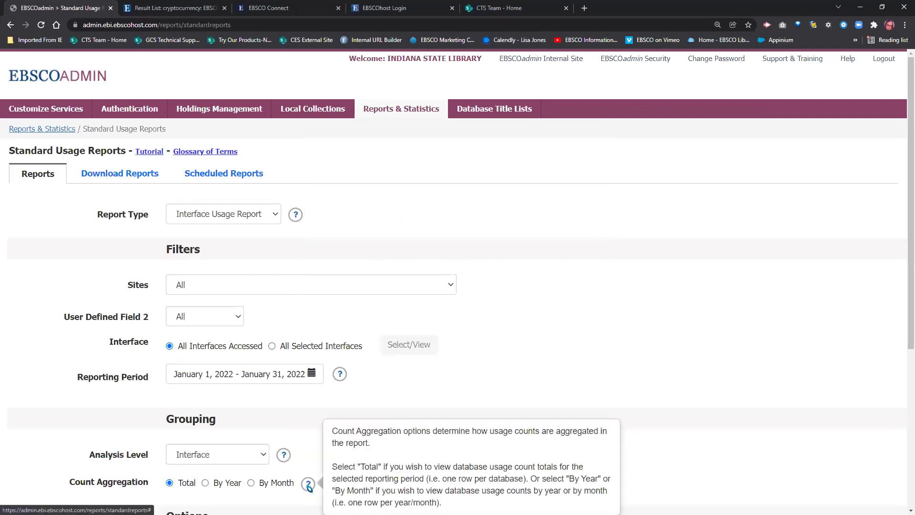
pyautogui.moveTo(341, 375)
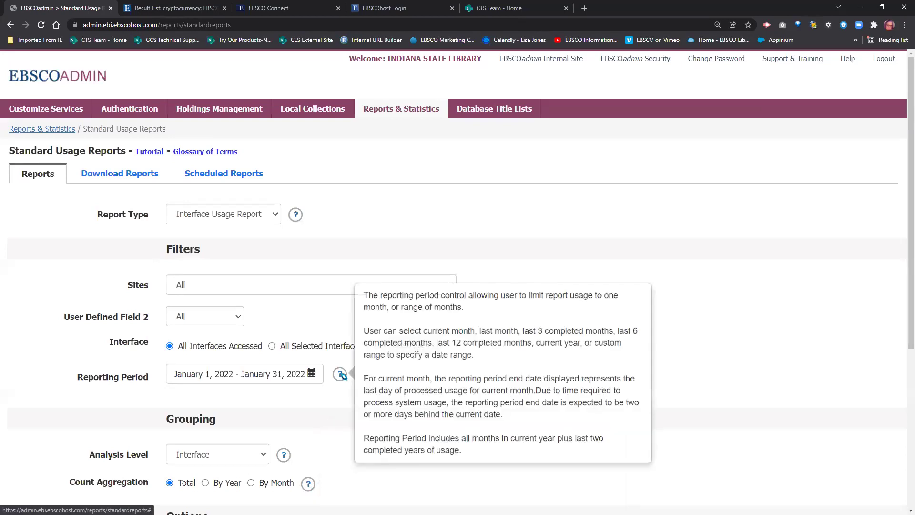
pyautogui.click(278, 215)
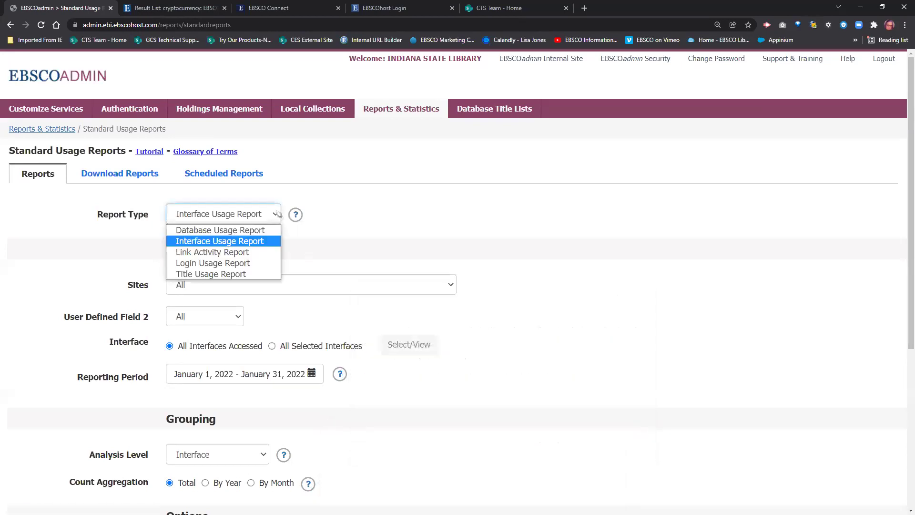
pyautogui.click(236, 231)
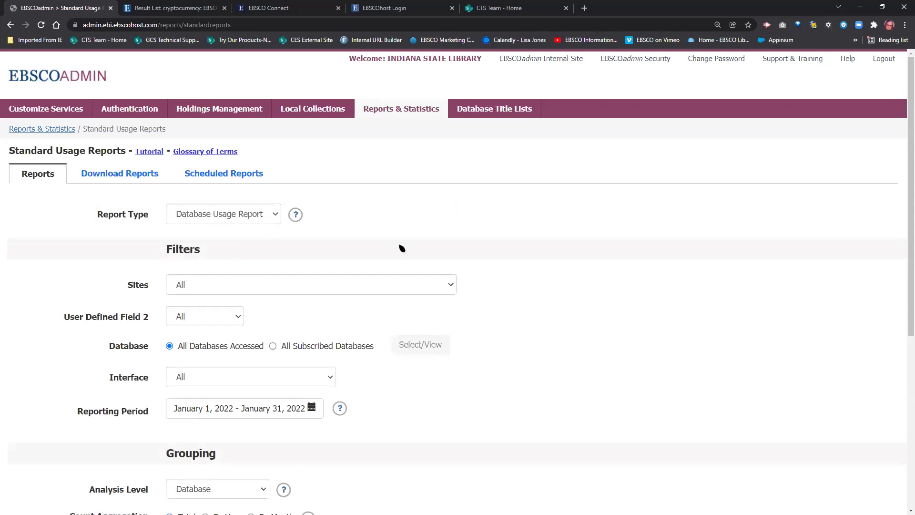
# Look through the institutions available in the Sites filter, keeping All selected
pyautogui.scroll(-1, 433, 243)
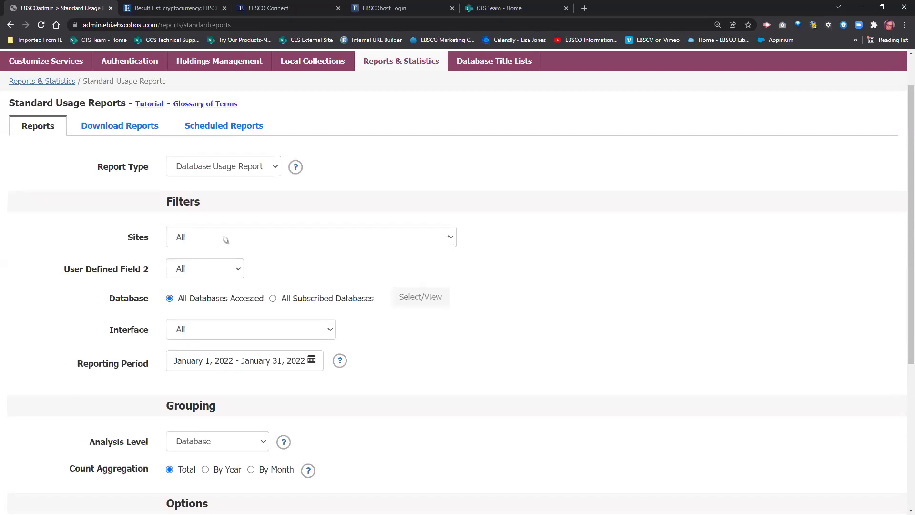
pyautogui.click(452, 239)
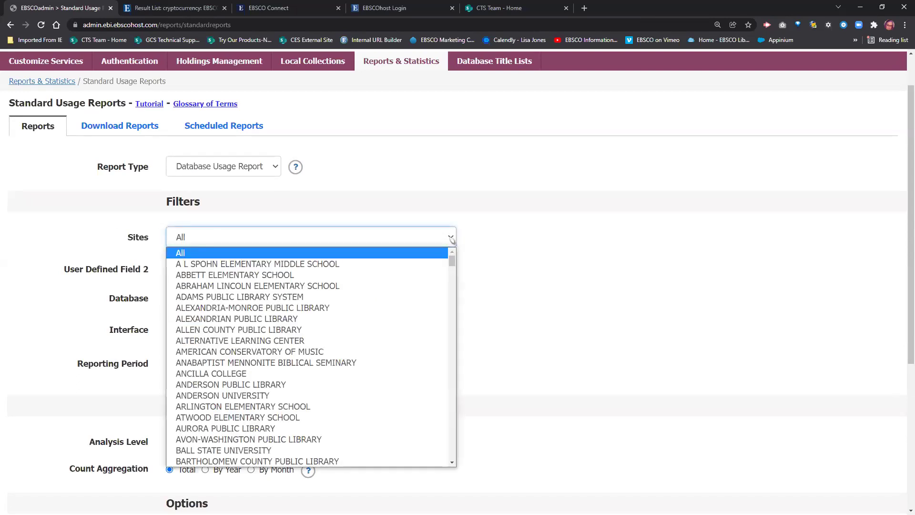
pyautogui.click(451, 240)
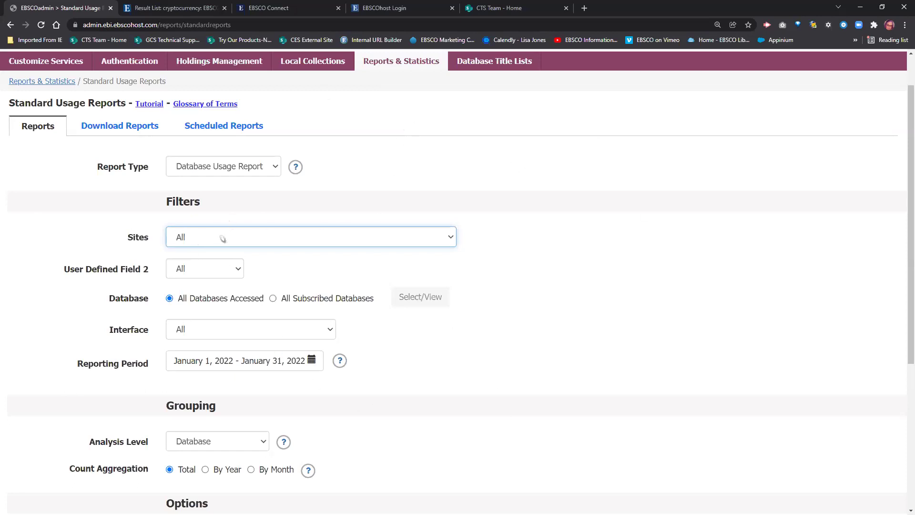
pyautogui.click(271, 243)
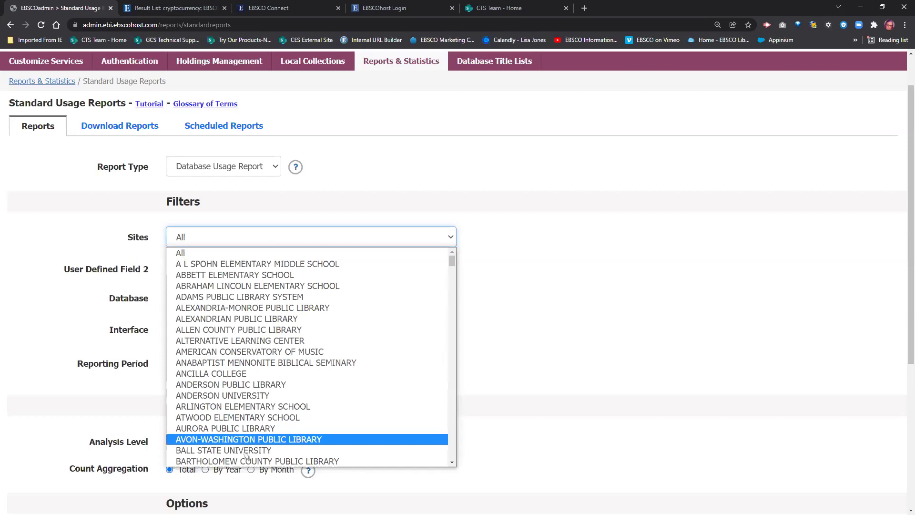
pyautogui.click(241, 238)
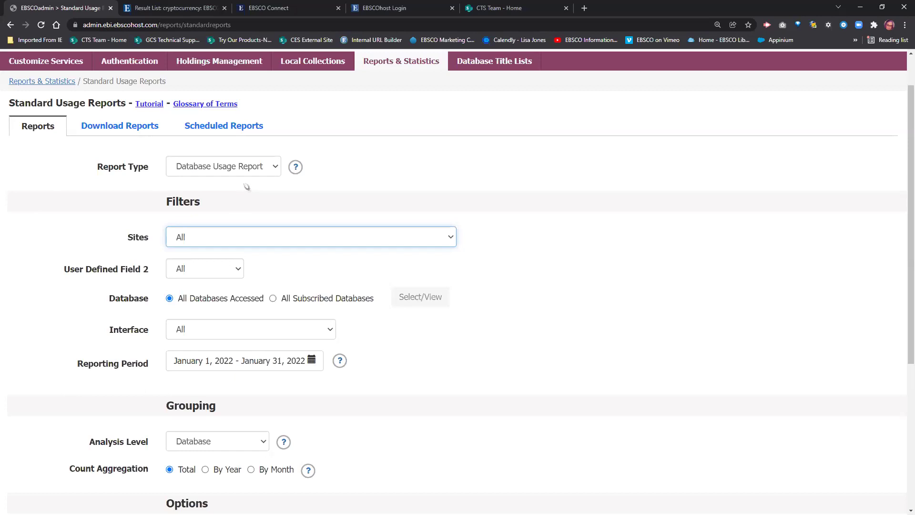
# Try limiting the subscribed databases to MasterFILE Complete by searching "master", and return the database filter to All Databases Accessed
pyautogui.click(273, 299)
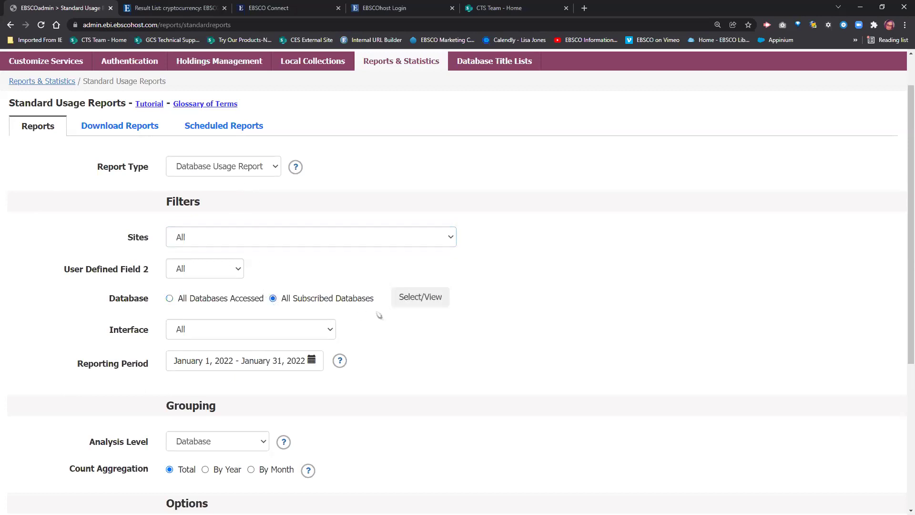
pyautogui.click(419, 301)
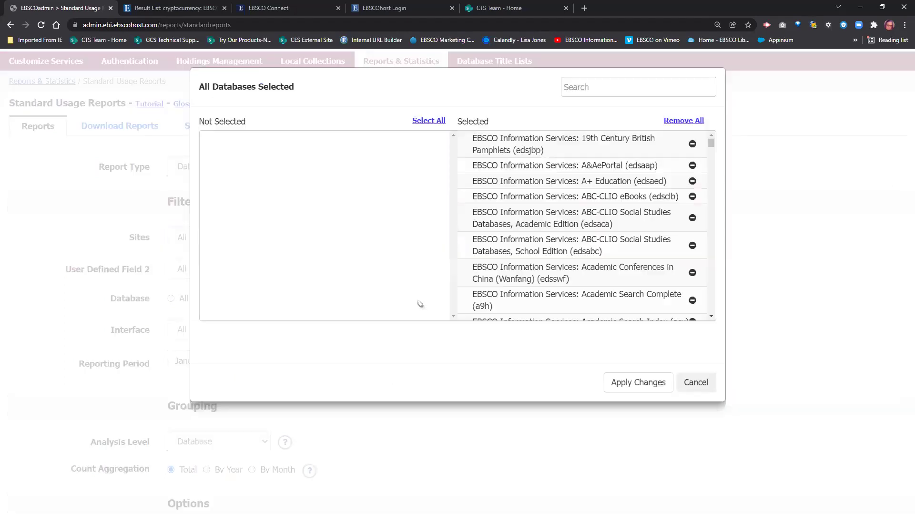
pyautogui.click(690, 122)
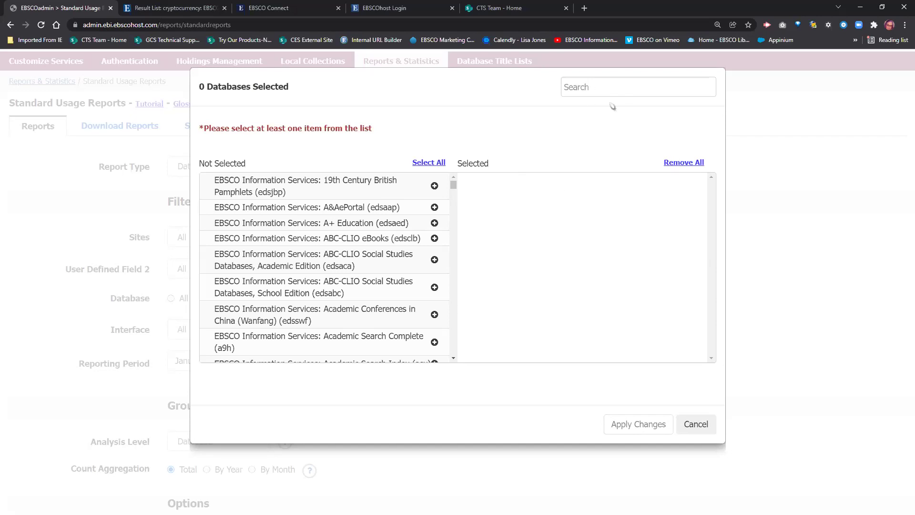
pyautogui.click(578, 87)
pyautogui.write('master')
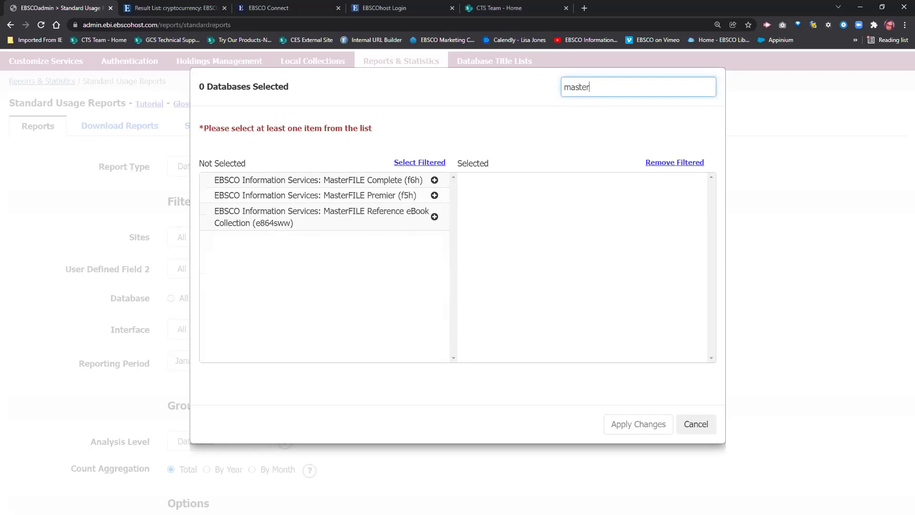
pyautogui.click(434, 180)
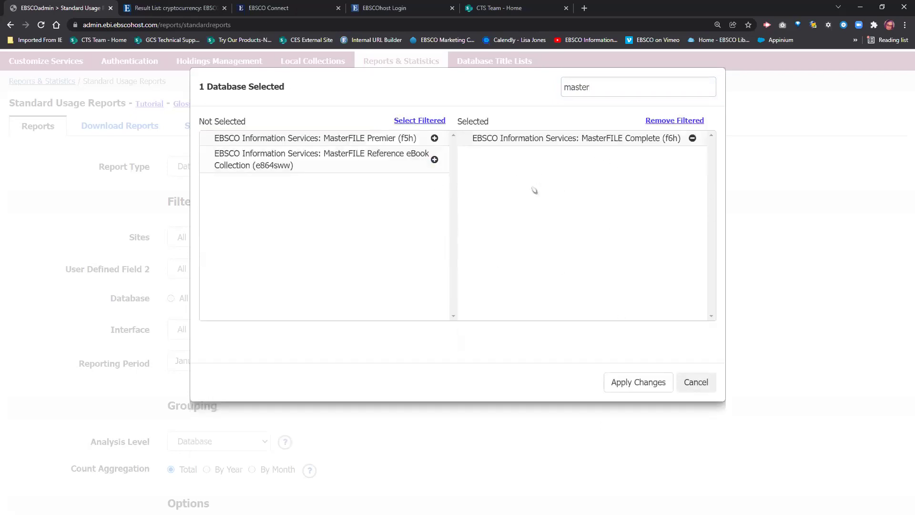
pyautogui.click(638, 384)
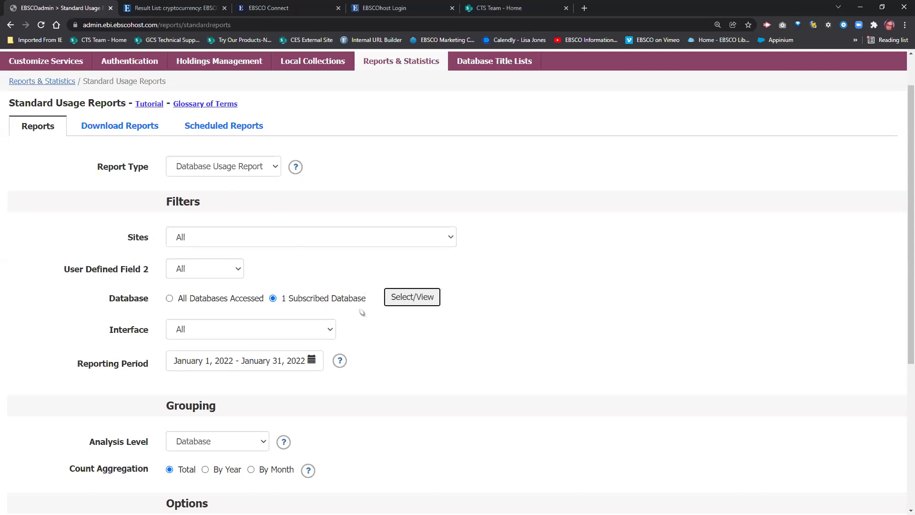
pyautogui.click(170, 299)
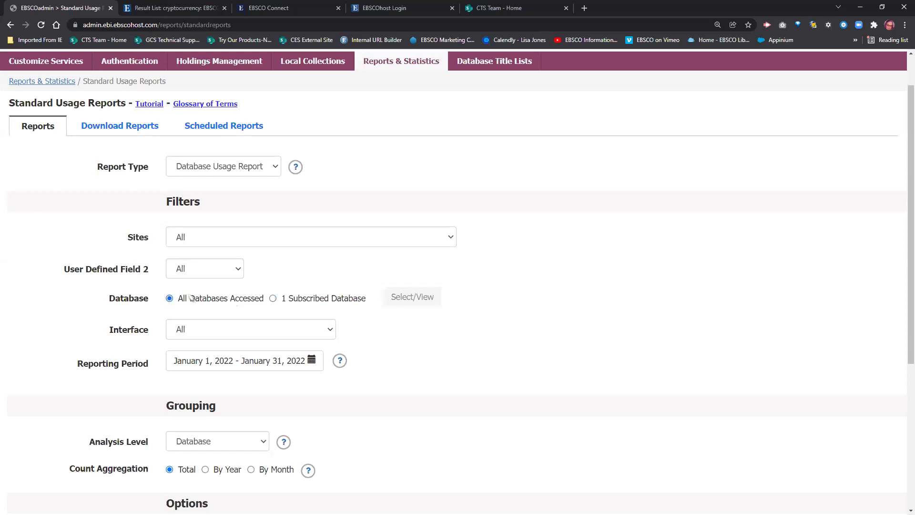
# Read the Analysis Level help and review its grouping choices, keeping the level at Database
pyautogui.scroll(-2, 396, 374)
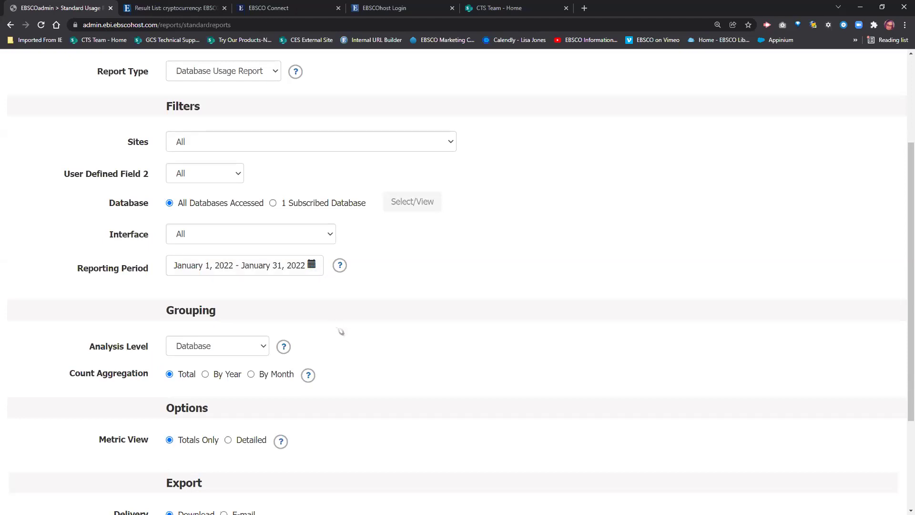
pyautogui.scroll(-2, 333, 329)
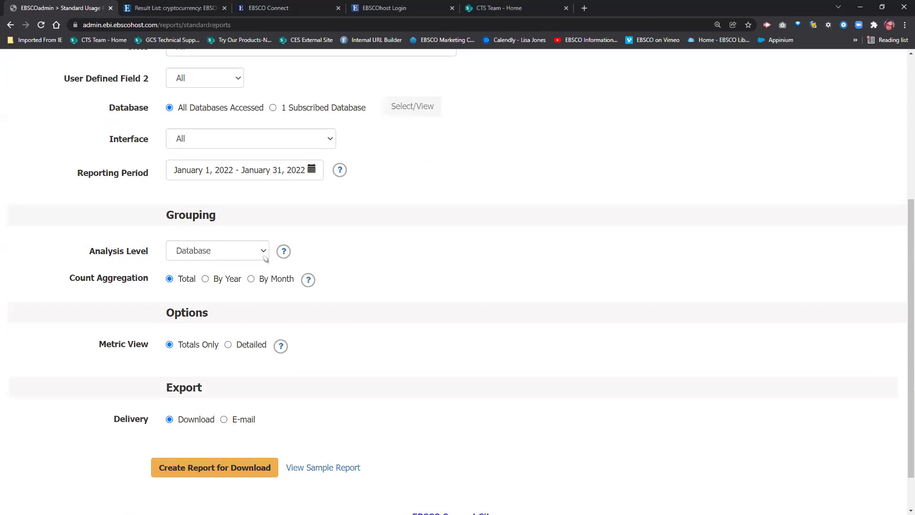
pyautogui.click(284, 253)
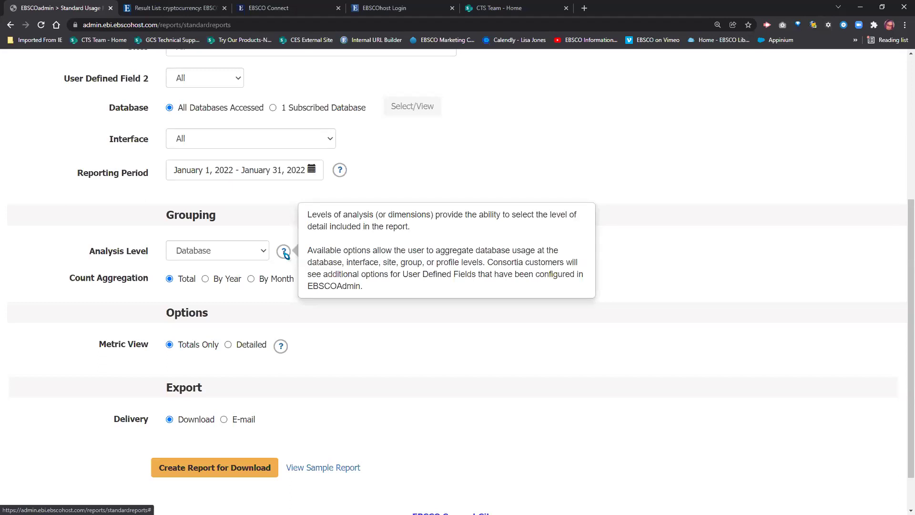
pyautogui.click(264, 254)
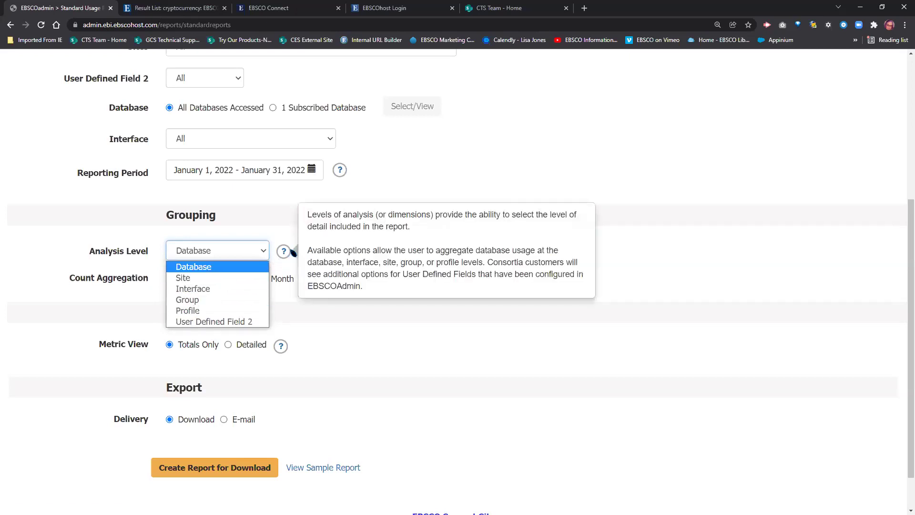
pyautogui.click(217, 268)
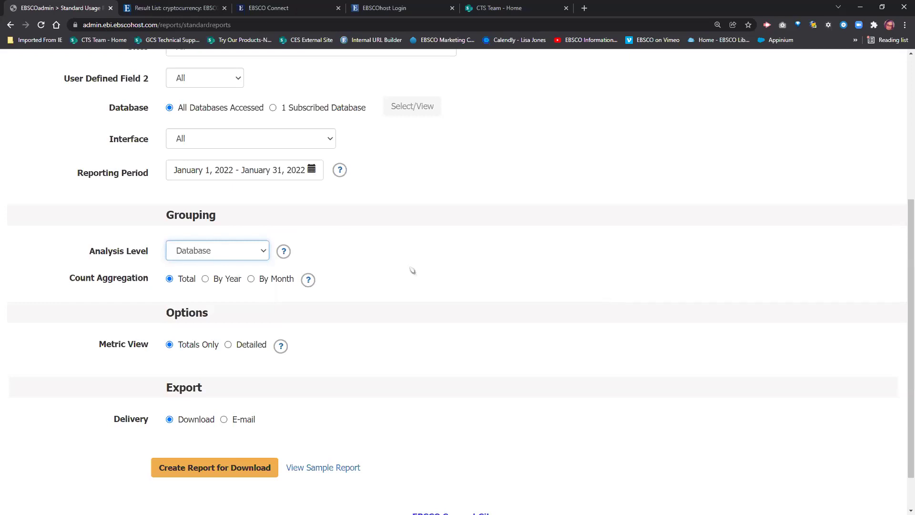
pyautogui.scroll(2, 413, 270)
pyautogui.scroll(-3, 413, 270)
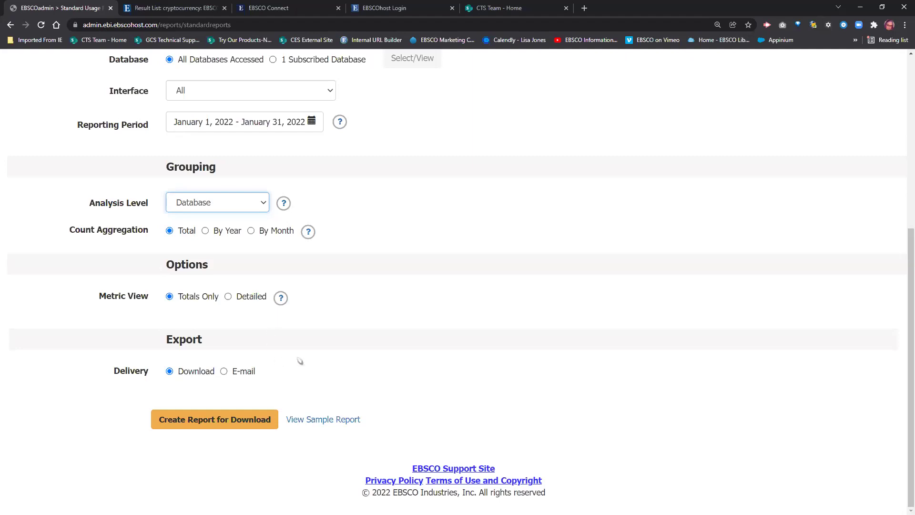
# Preview the e-mail delivery settings and frequency choices for the report, and return the delivery method to Download
pyautogui.click(224, 371)
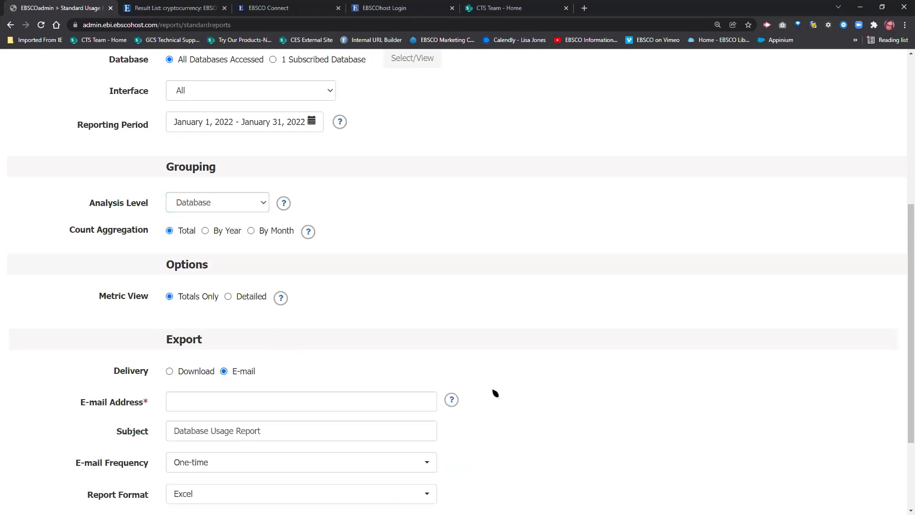
pyautogui.scroll(-3, 613, 406)
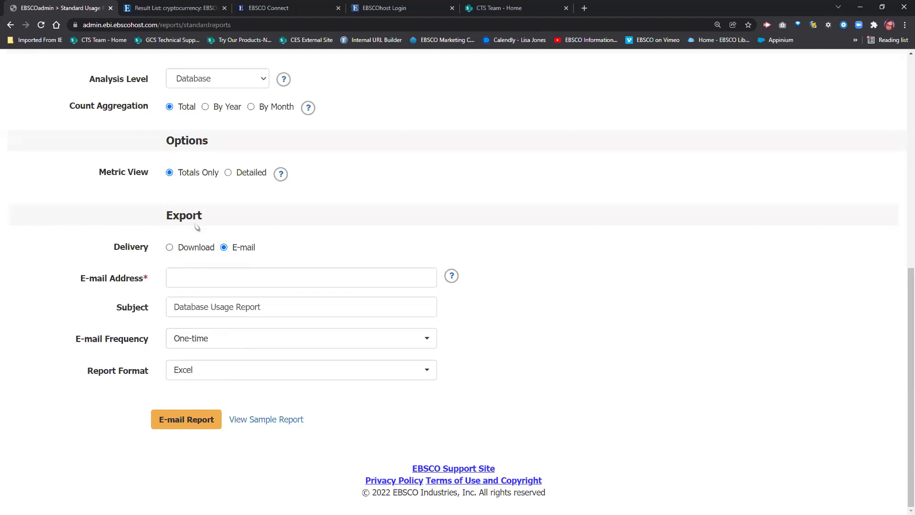
pyautogui.click(188, 341)
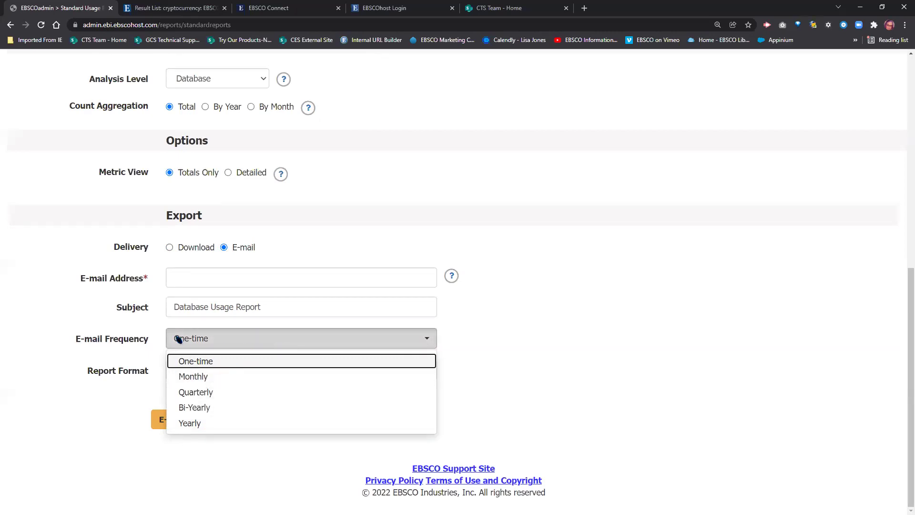
pyautogui.click(429, 342)
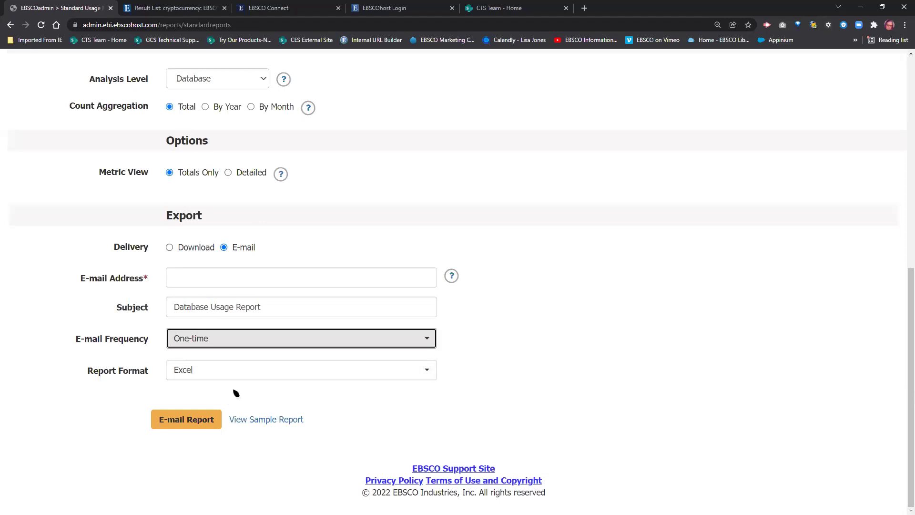
pyautogui.click(170, 247)
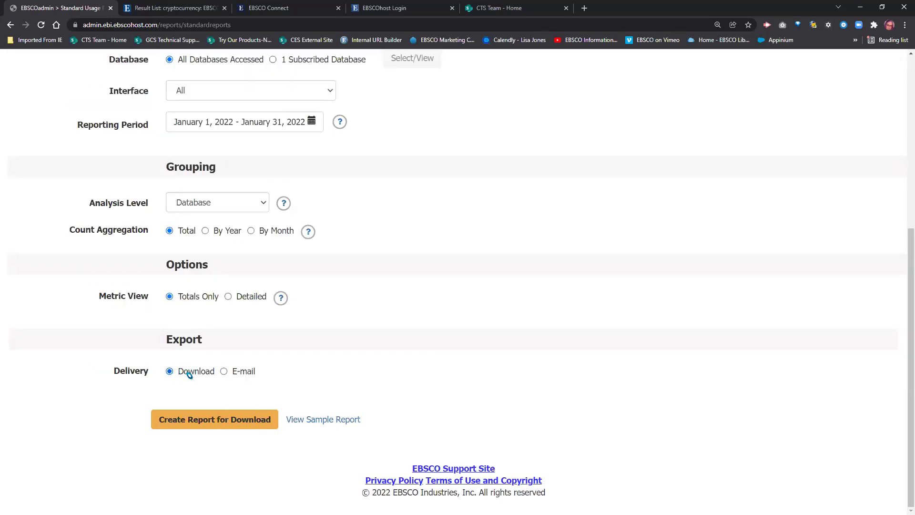
# Create the Database Usage Report for January 2022 for download and open the list of downloadable reports
pyautogui.click(214, 420)
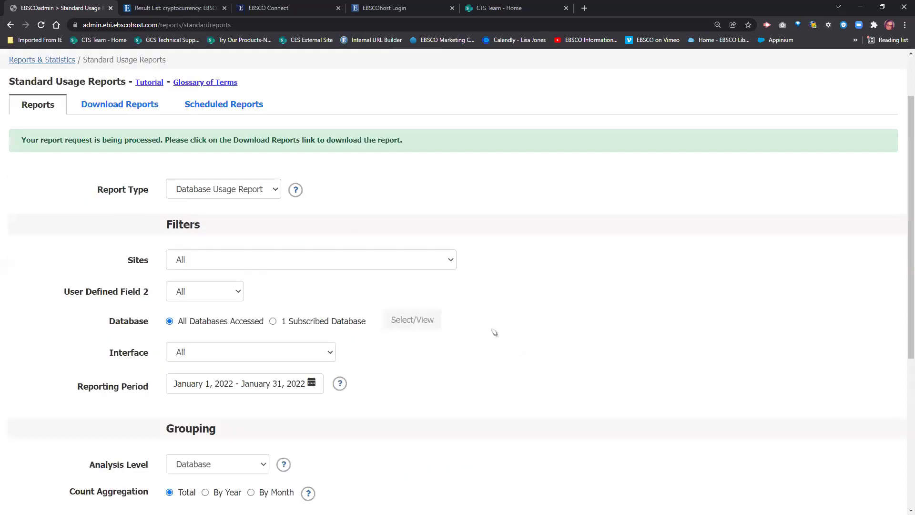
pyautogui.click(120, 107)
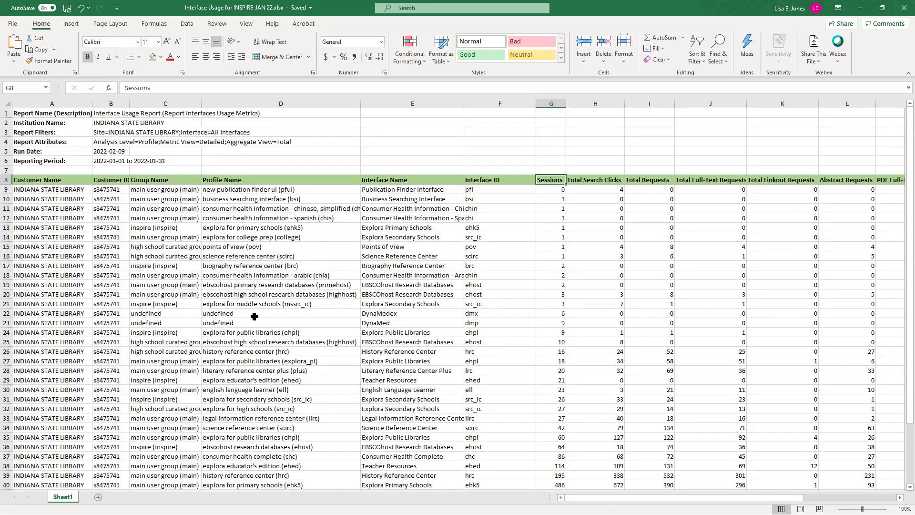
# Examine the January 2022 Interface Usage Report by customer ID, group, profile and interface down to the EBSCO Discovery Service row
pyautogui.scroll(-1, 237, 252)
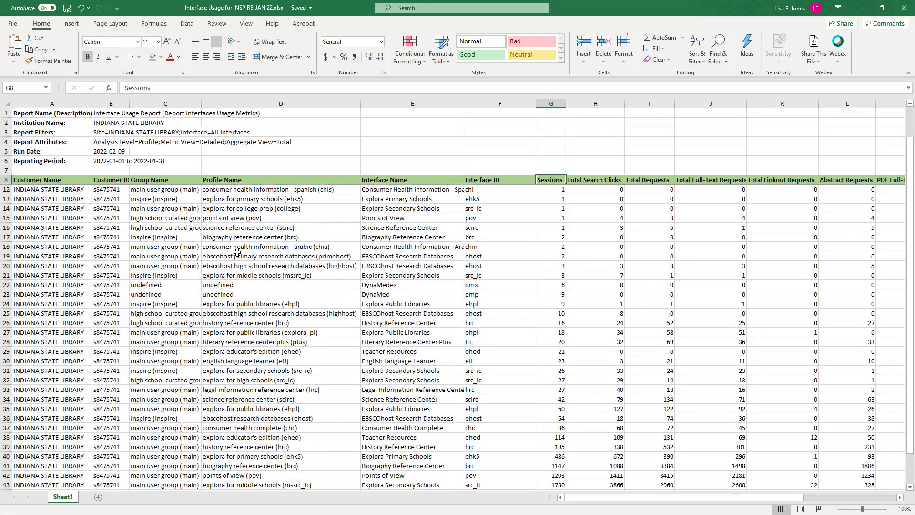
pyautogui.scroll(1, 237, 252)
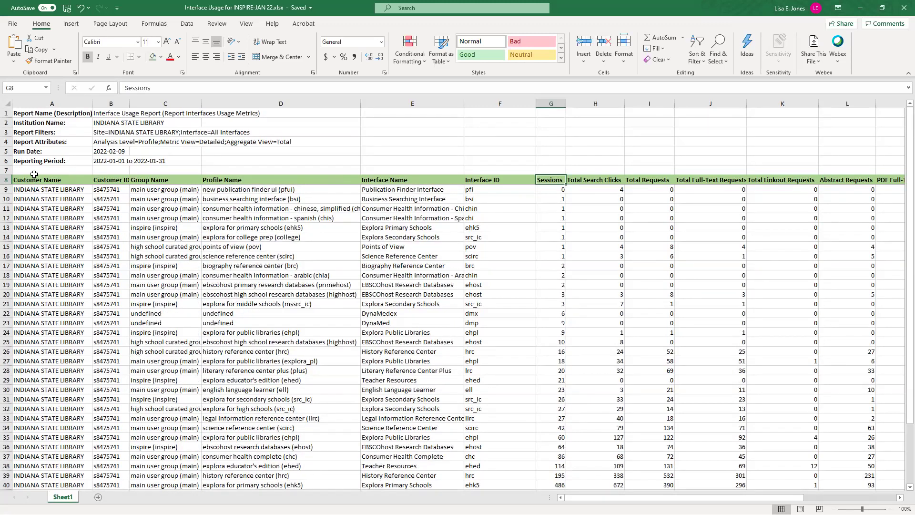
pyautogui.scroll(-2, 264, 235)
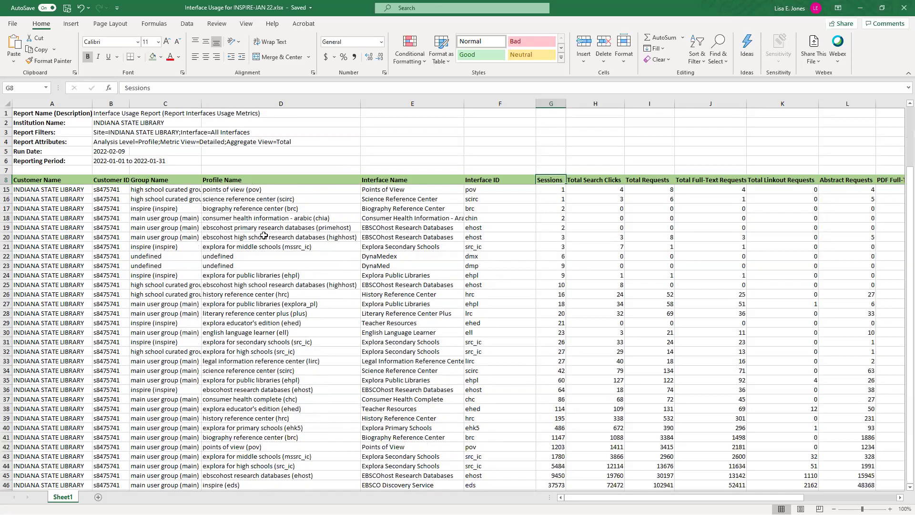
pyautogui.scroll(-2, 264, 235)
pyautogui.scroll(2, 264, 235)
pyautogui.click(106, 276)
pyautogui.click(65, 277)
pyautogui.click(109, 279)
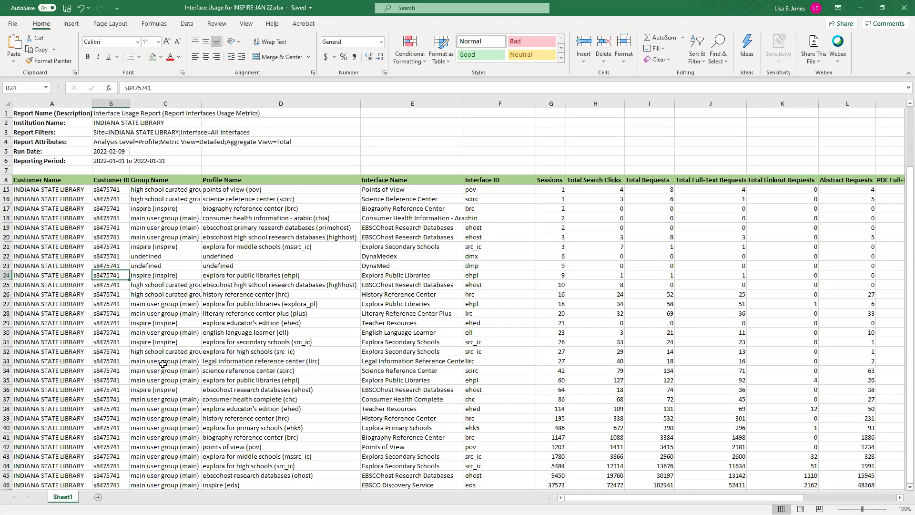
pyautogui.click(162, 305)
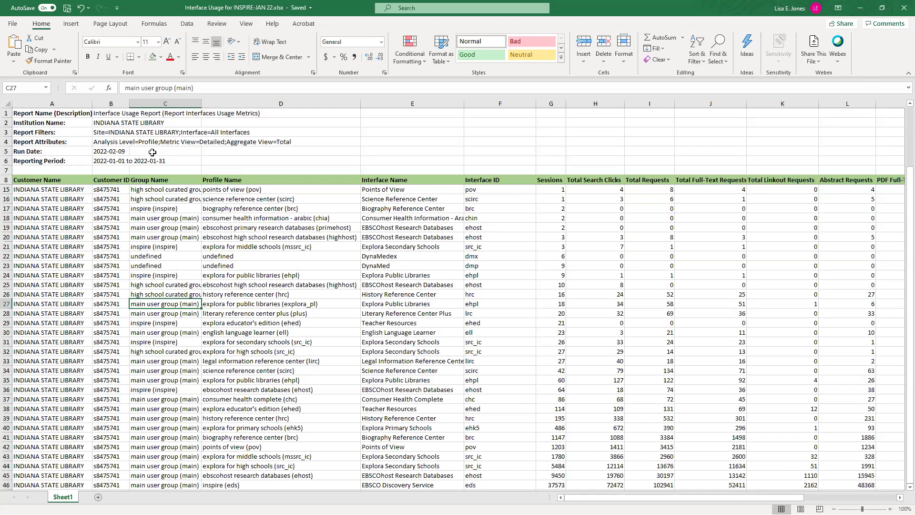
pyautogui.click(103, 114)
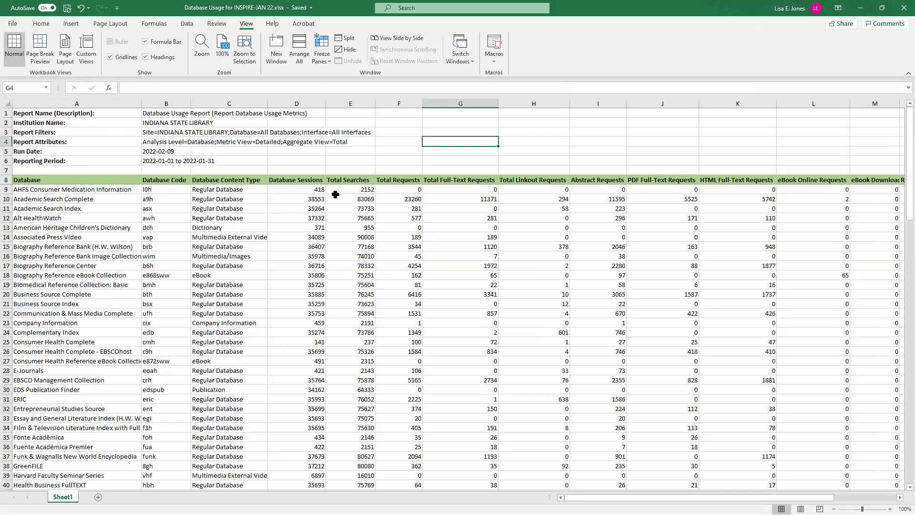
# Find MasterFILE Complete in the January 2022 Database Usage Report and highlight its entire row
pyautogui.scroll(-1, 344, 284)
pyautogui.scroll(1, 345, 283)
pyautogui.scroll(-1, 68, 354)
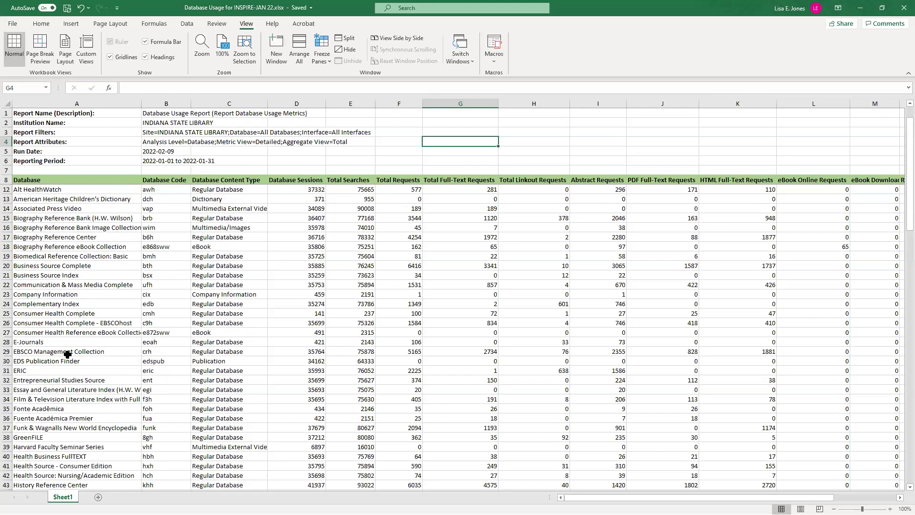
pyautogui.scroll(-1, 54, 295)
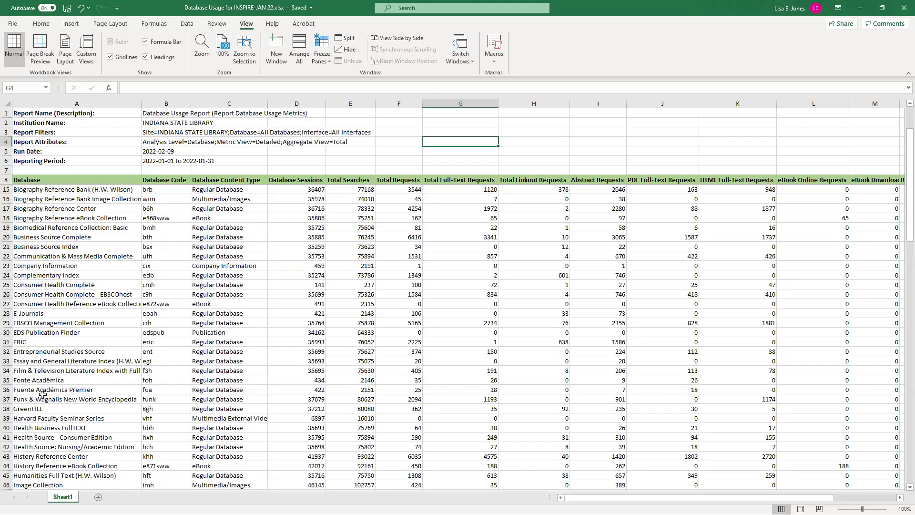
pyautogui.scroll(-1, 57, 395)
pyautogui.scroll(-1, 63, 395)
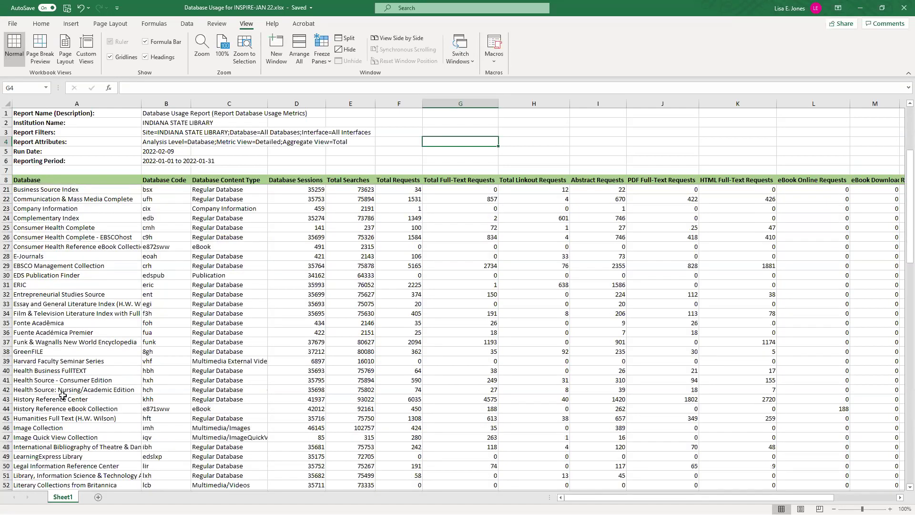
pyautogui.scroll(-2, 63, 395)
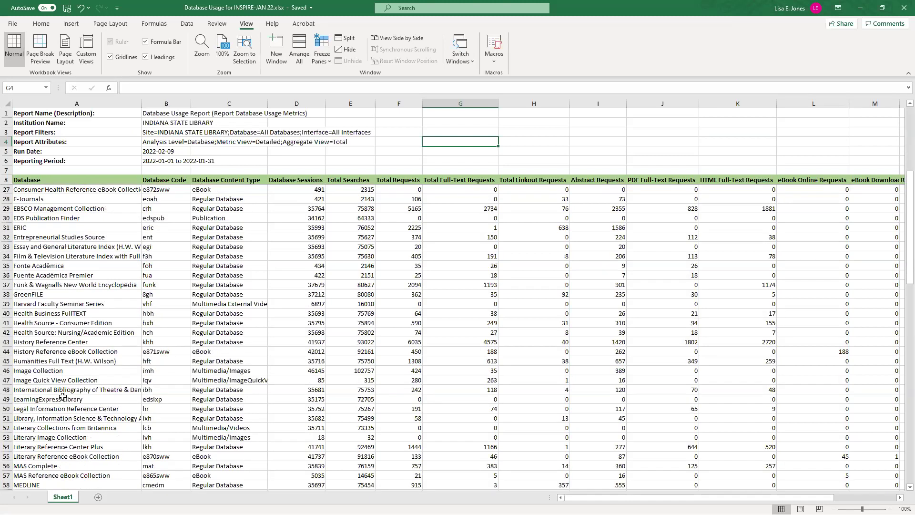
pyautogui.scroll(-2, 63, 396)
pyautogui.scroll(-1, 62, 396)
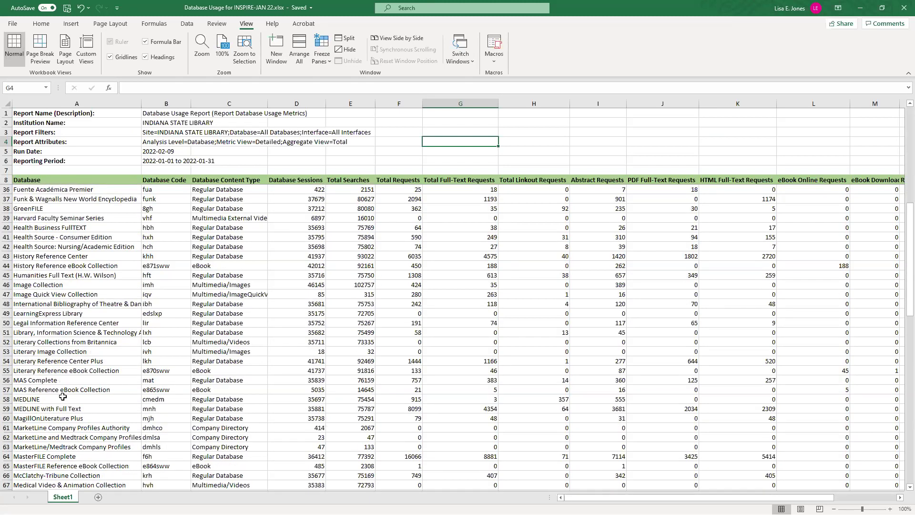
pyautogui.scroll(-1, 63, 397)
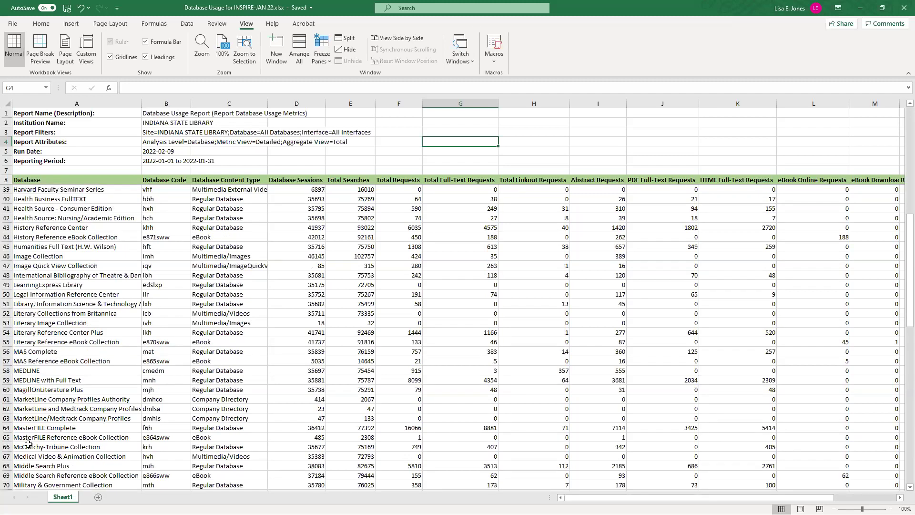
pyautogui.click(6, 428)
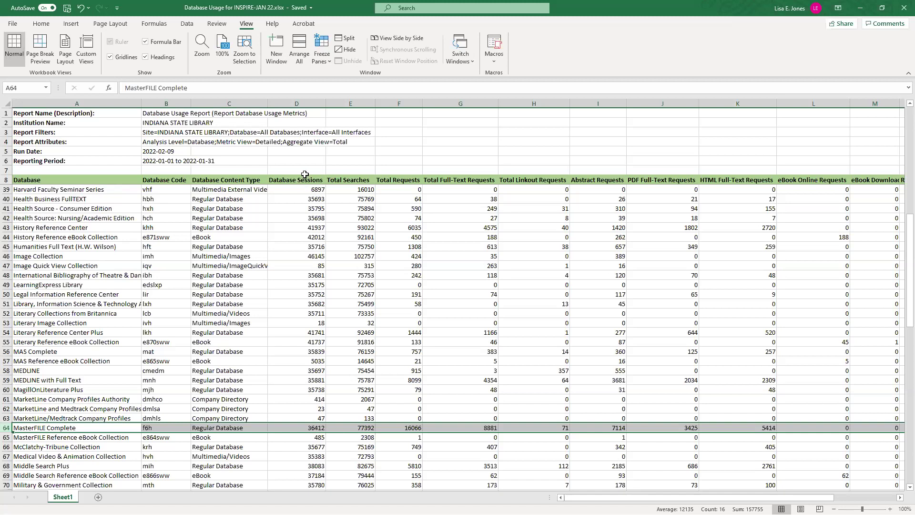
# Review the MasterFILE Complete row across all usage columns, through to CustomLink Linkout Requests, and return to the first columns
pyautogui.scroll(-4, 344, 478)
pyautogui.scroll(-4, 344, 478)
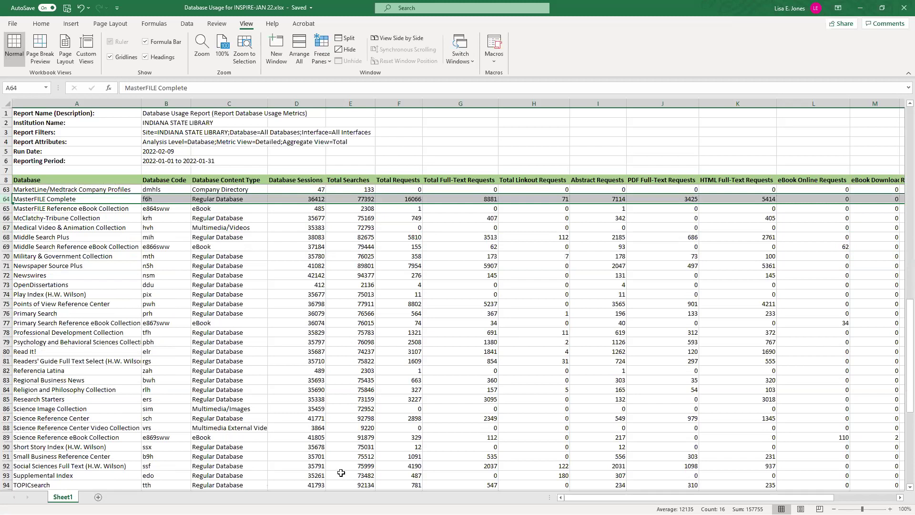
pyautogui.scroll(-1, 334, 460)
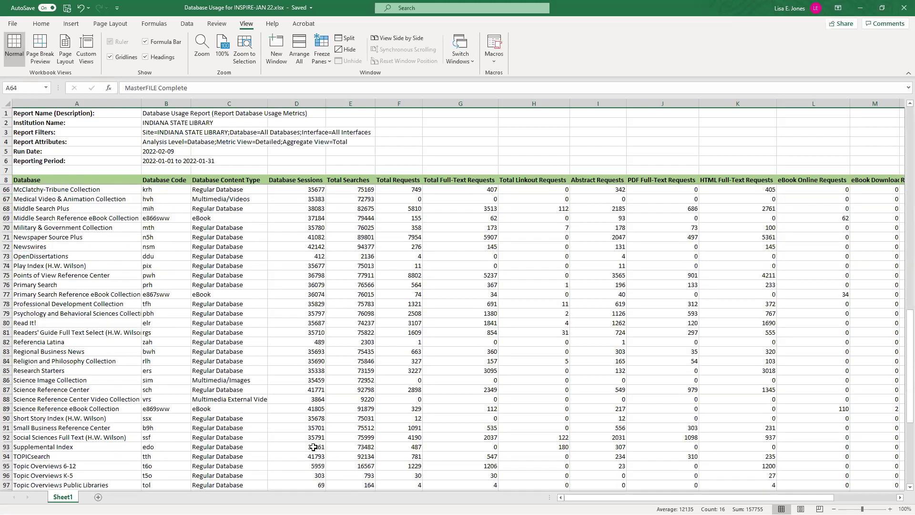
pyautogui.scroll(1, 314, 447)
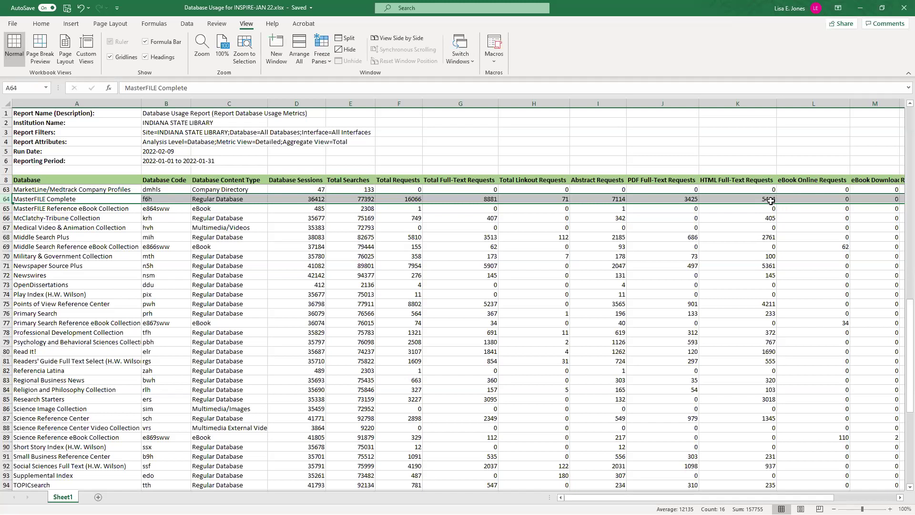
pyautogui.moveTo(647, 498); pyautogui.dragTo(686, 499)
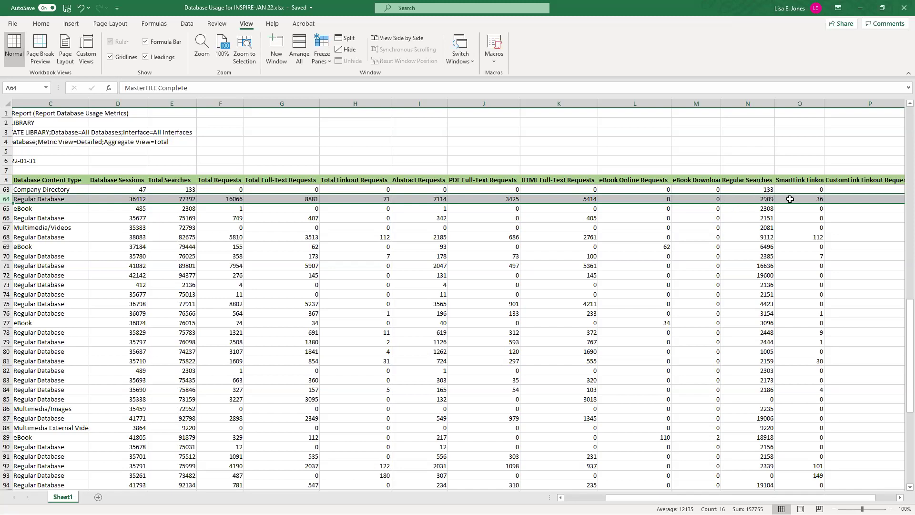
pyautogui.moveTo(720, 499); pyautogui.dragTo(747, 497)
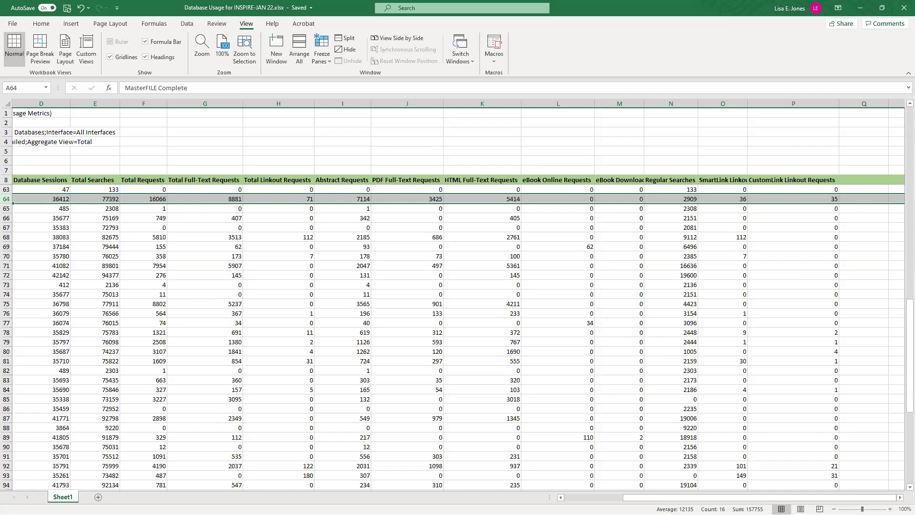
pyautogui.moveTo(682, 498); pyautogui.dragTo(623, 498)
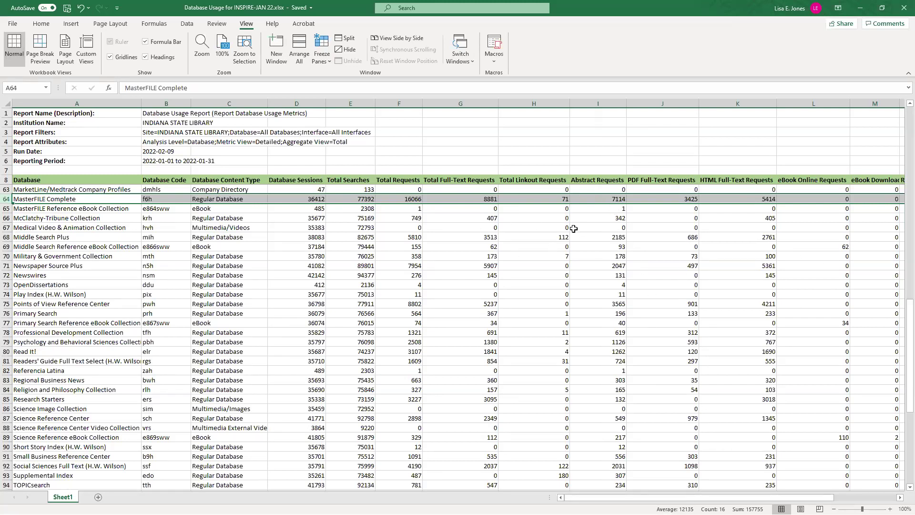
# Switch to EBSCOadmin and load the Consumer Health Information - French (Canadian) (chifc) profile under service customization
pyautogui.click(860, 8)
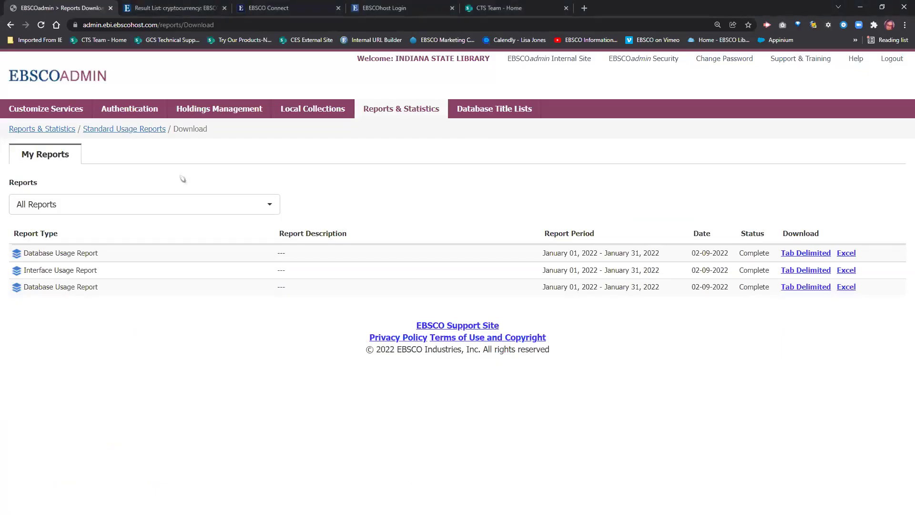
pyautogui.click(109, 129)
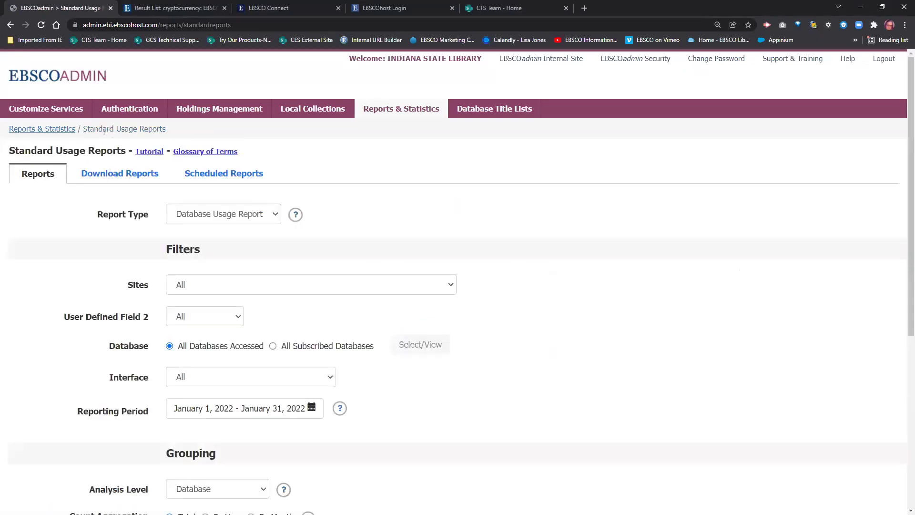
pyautogui.click(45, 111)
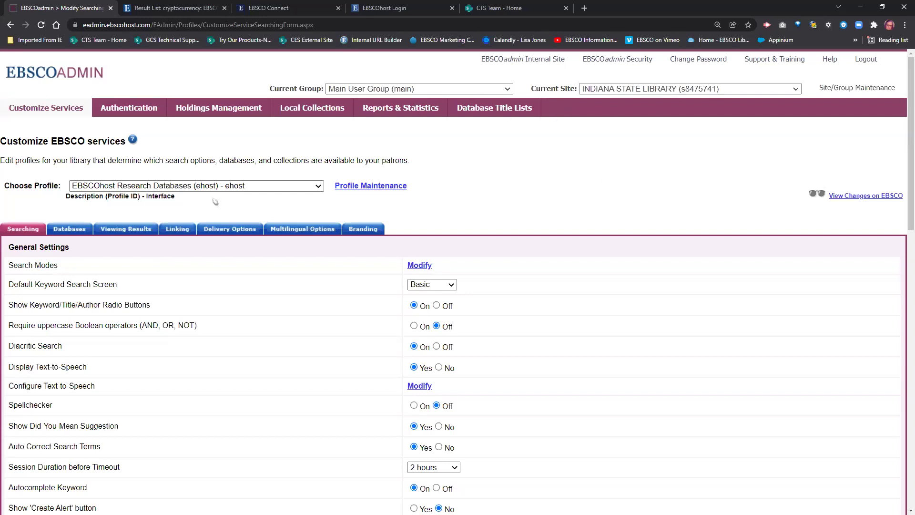
pyautogui.click(296, 187)
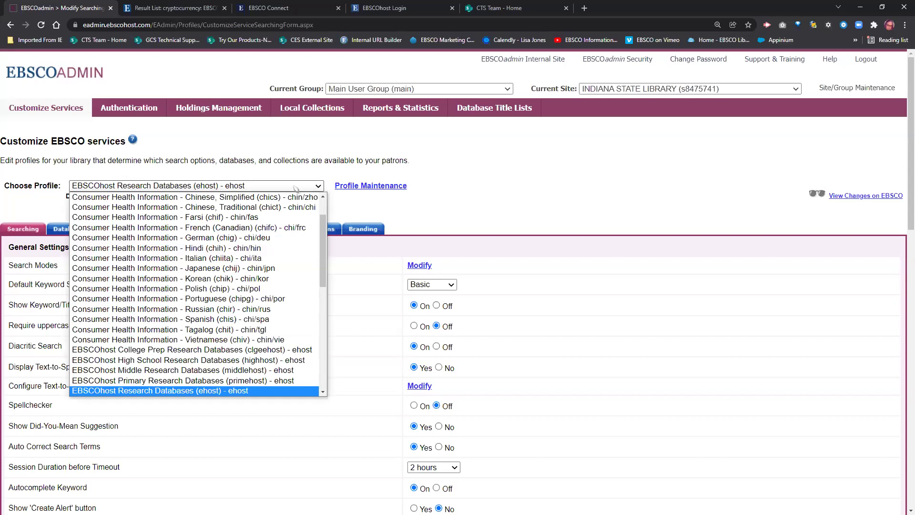
pyautogui.click(318, 231)
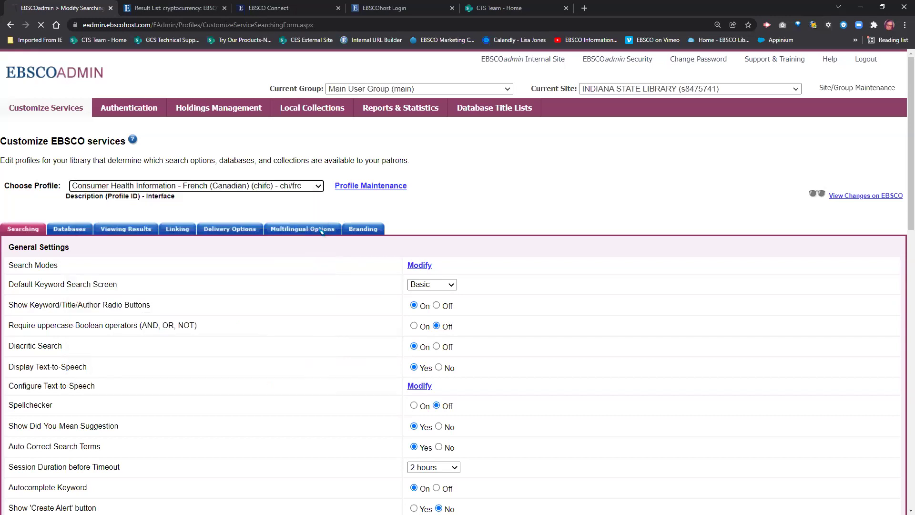
# Look through the whole list of profiles available to the Main User Group, leaving the chosen profile as it is
pyautogui.click(318, 187)
pyautogui.moveTo(324, 224)
pyautogui.mouseDown()
pyautogui.moveTo(335, 352)
pyautogui.moveTo(324, 217)
pyautogui.moveTo(328, 244)
pyautogui.mouseUp()
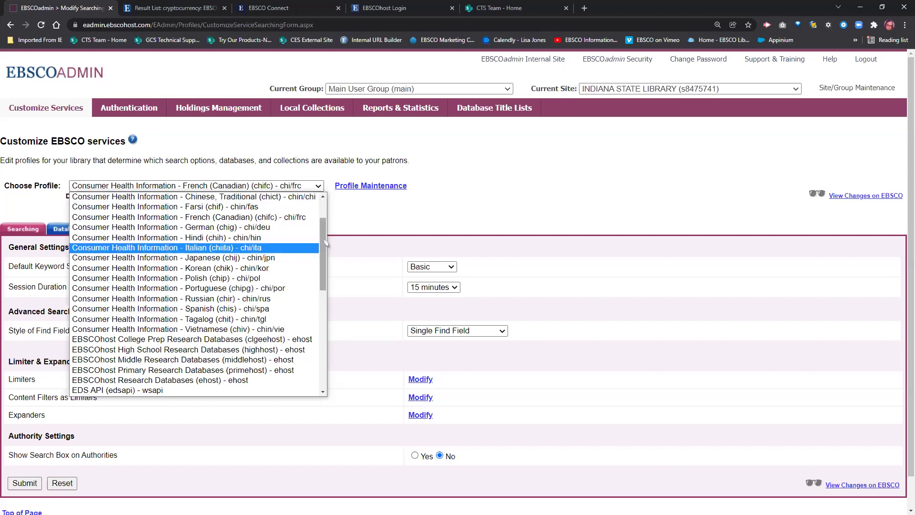
pyautogui.moveTo(323, 232); pyautogui.dragTo(323, 330)
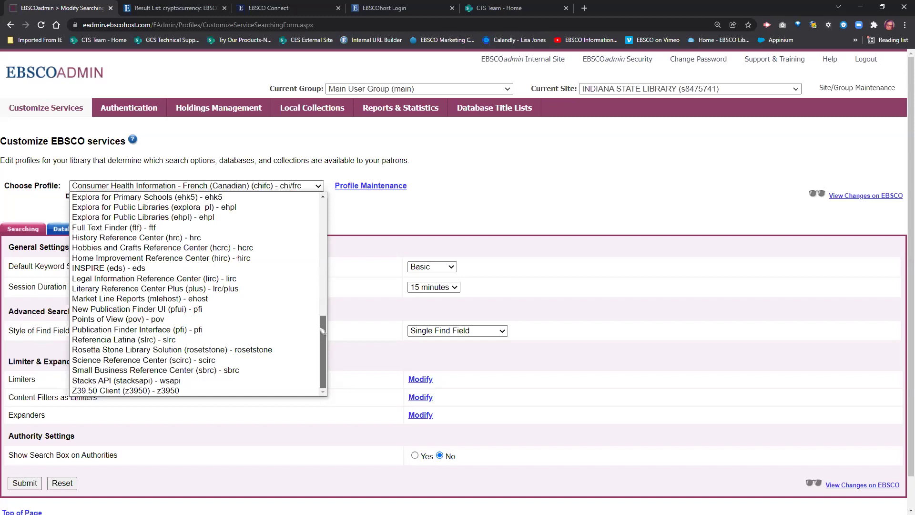
pyautogui.moveTo(323, 331); pyautogui.dragTo(322, 323)
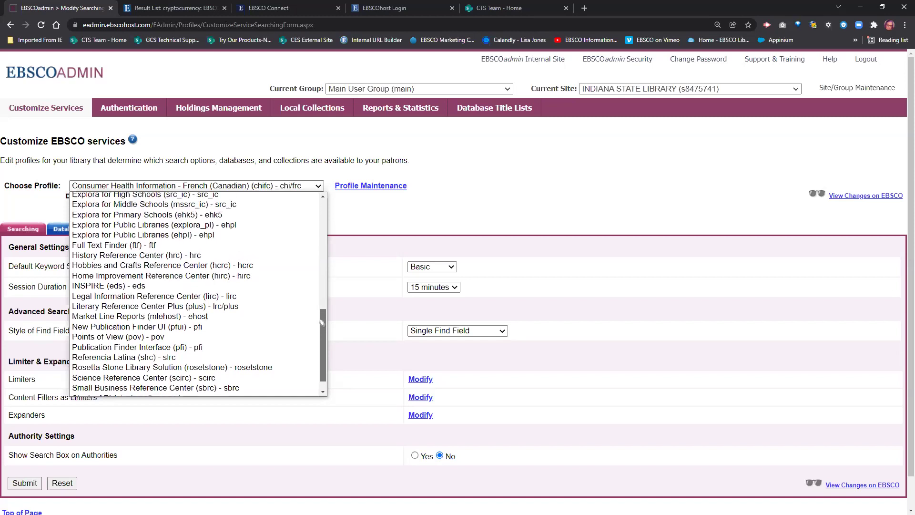
pyautogui.moveTo(322, 321); pyautogui.dragTo(328, 208)
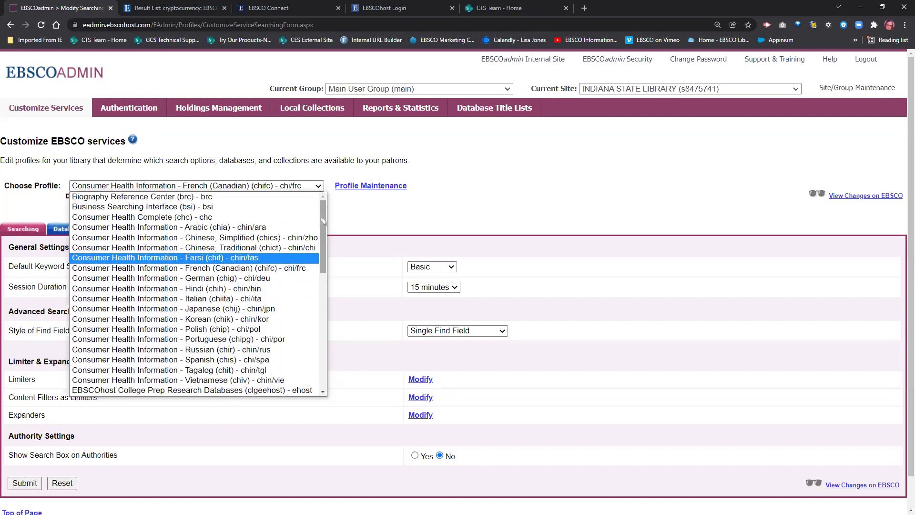
pyautogui.scroll(-2, 324, 221)
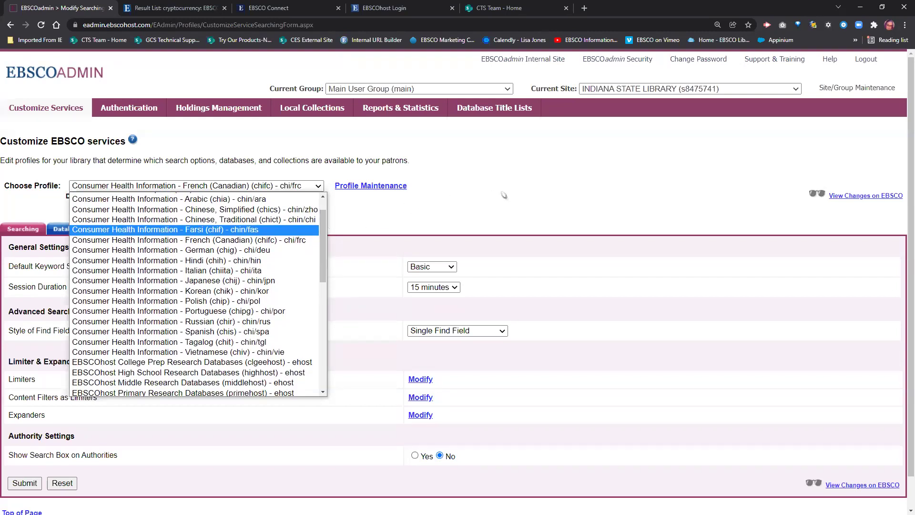
pyautogui.click(470, 205)
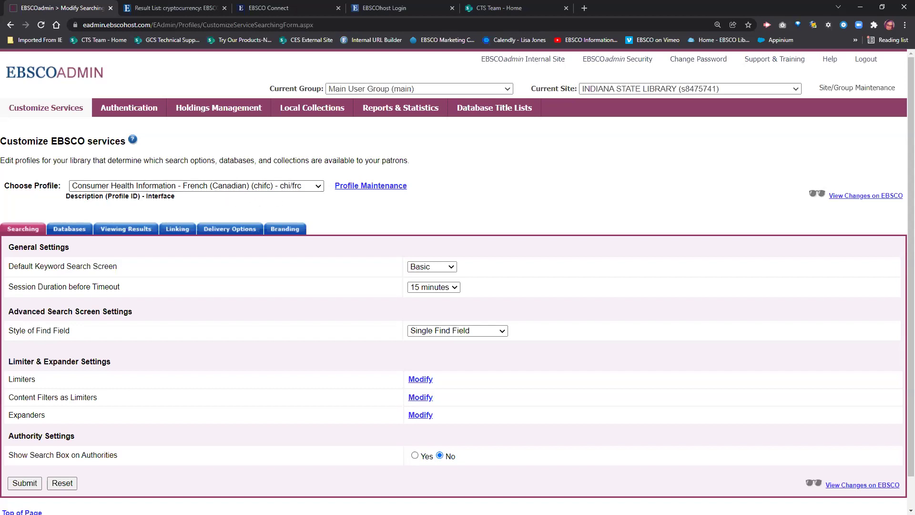
# Return to the Standard Usage Reports form, choose Interface Usage Report as the report type and review its filter and grouping settings
pyautogui.click(415, 110)
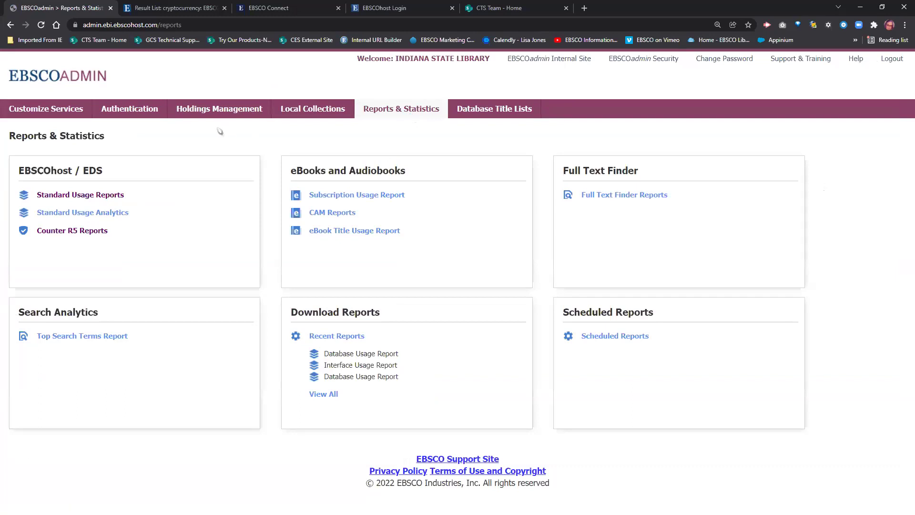
pyautogui.click(87, 198)
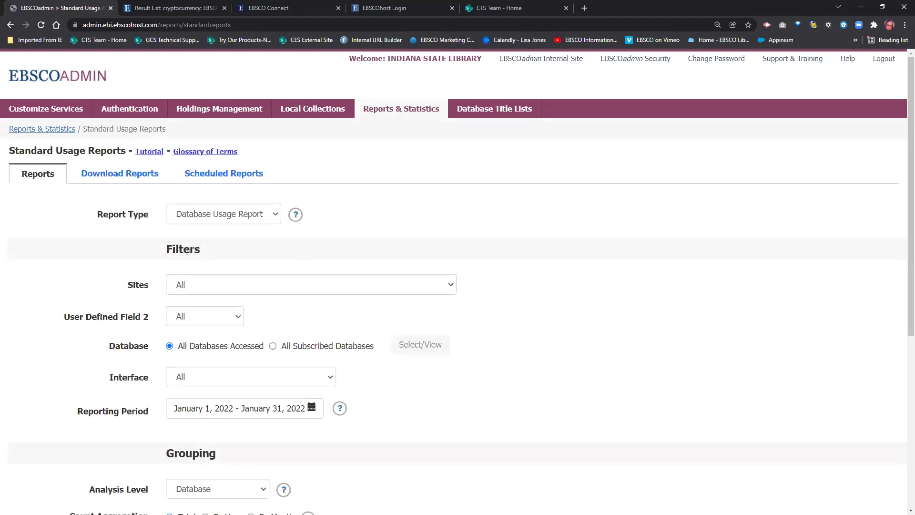
pyautogui.click(276, 215)
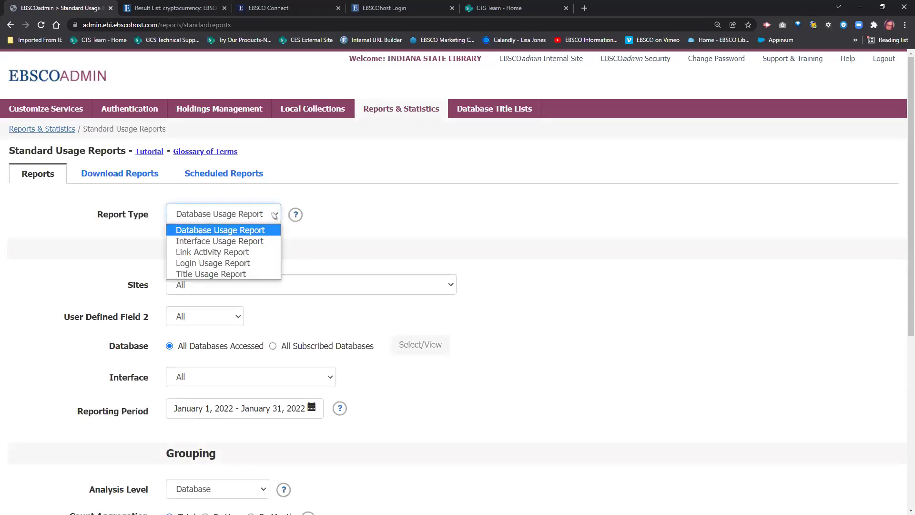
pyautogui.click(255, 242)
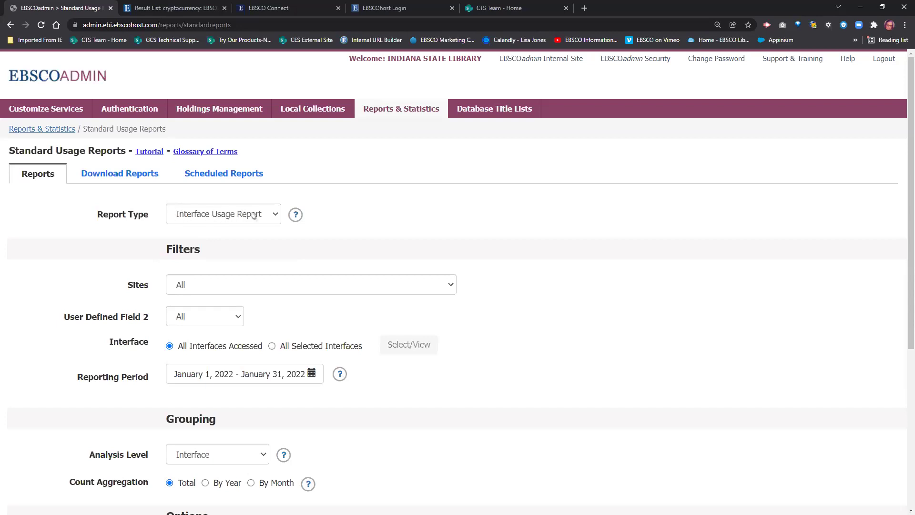
pyautogui.click(297, 218)
pyautogui.scroll(-1, 252, 239)
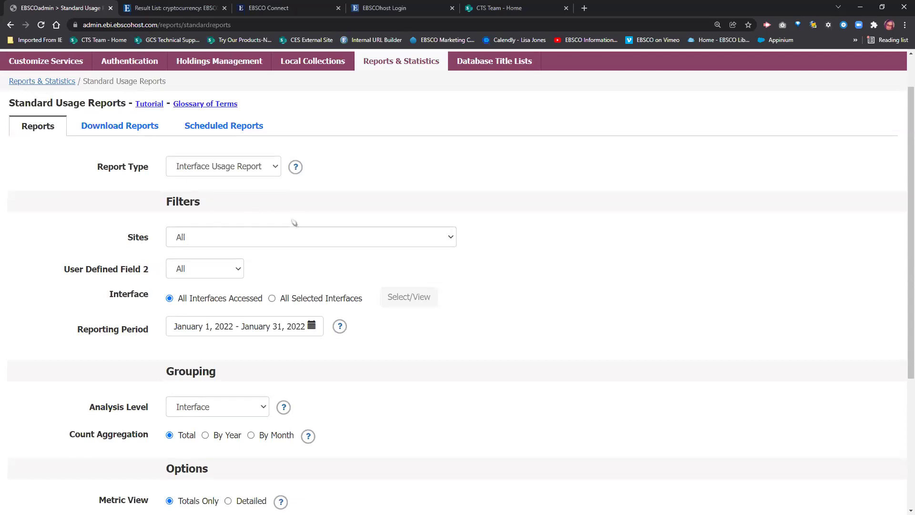
# Set the Interface Usage Report's analysis level to Profile and create the report for download
pyautogui.scroll(-3, 533, 191)
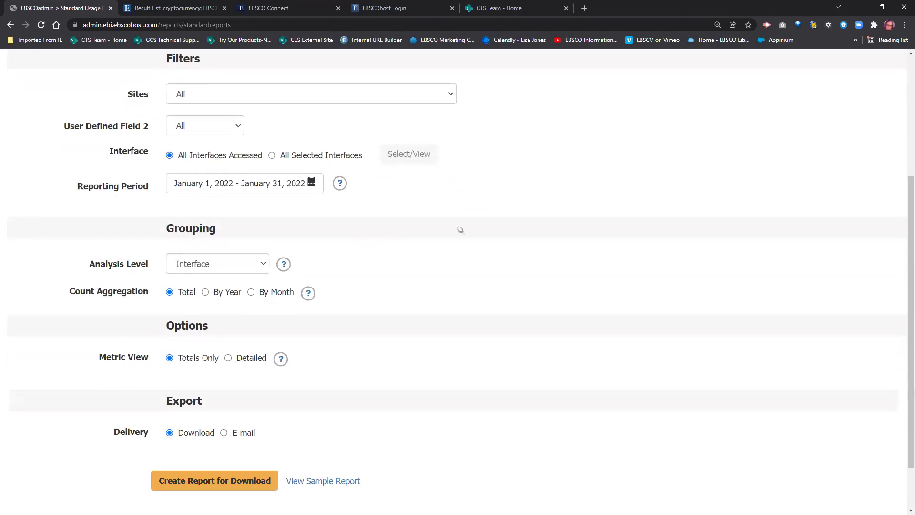
pyautogui.scroll(-2, 459, 229)
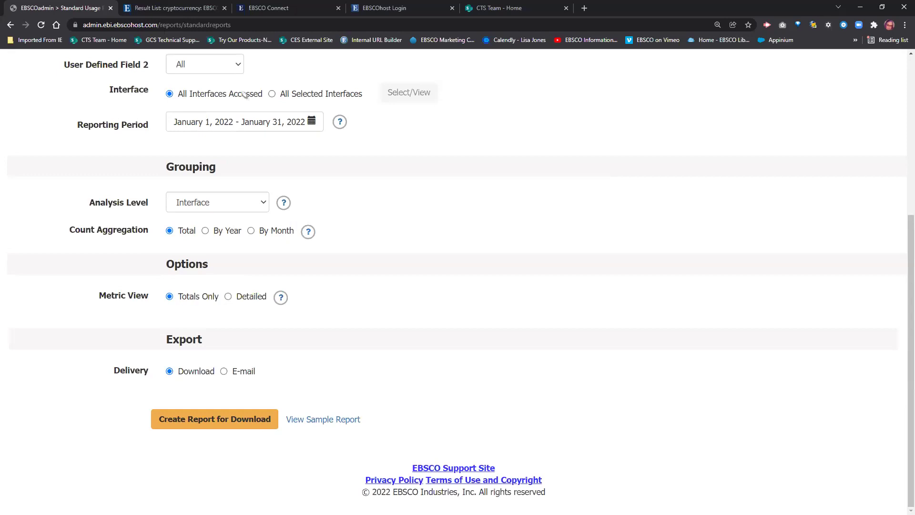
pyautogui.click(222, 203)
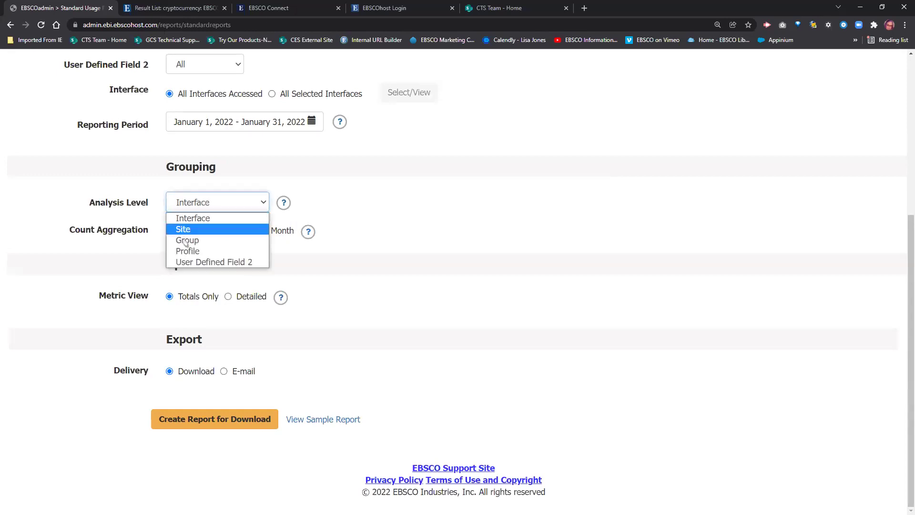
pyautogui.click(190, 253)
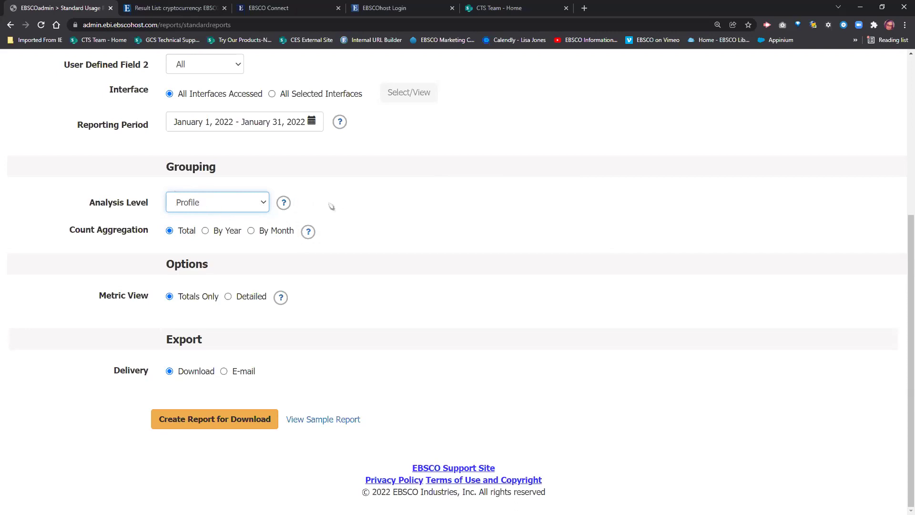
pyautogui.click(211, 420)
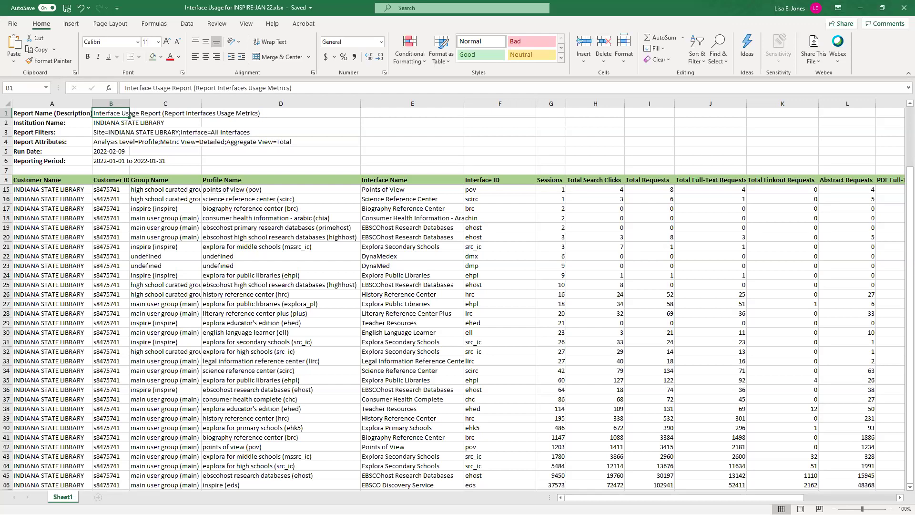
pyautogui.click(7, 102)
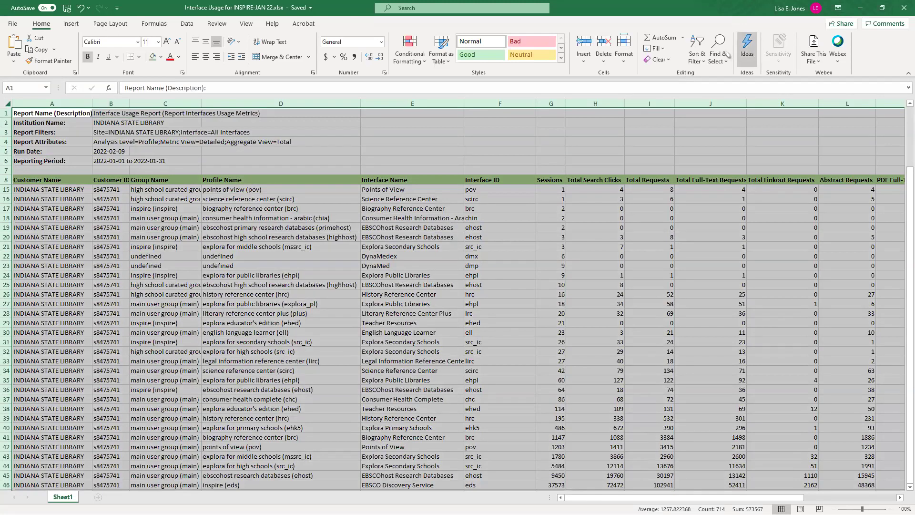
pyautogui.click(697, 54)
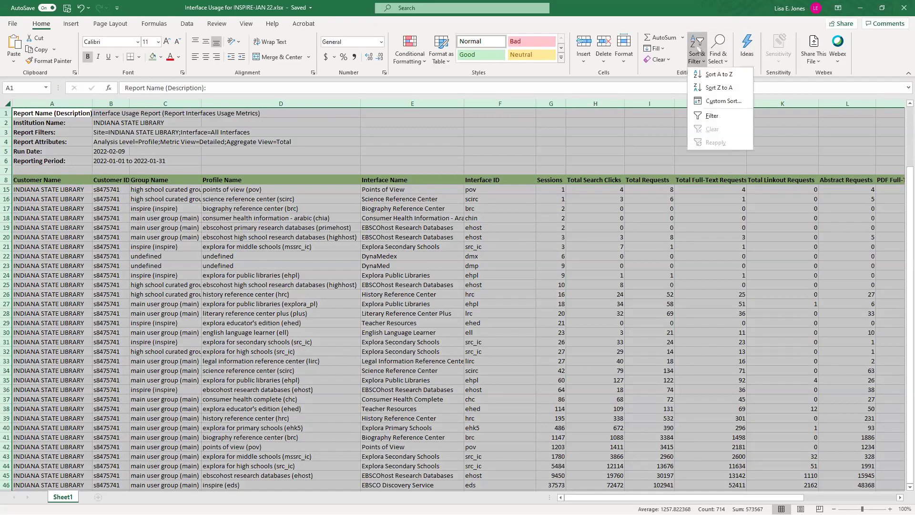
pyautogui.click(715, 101)
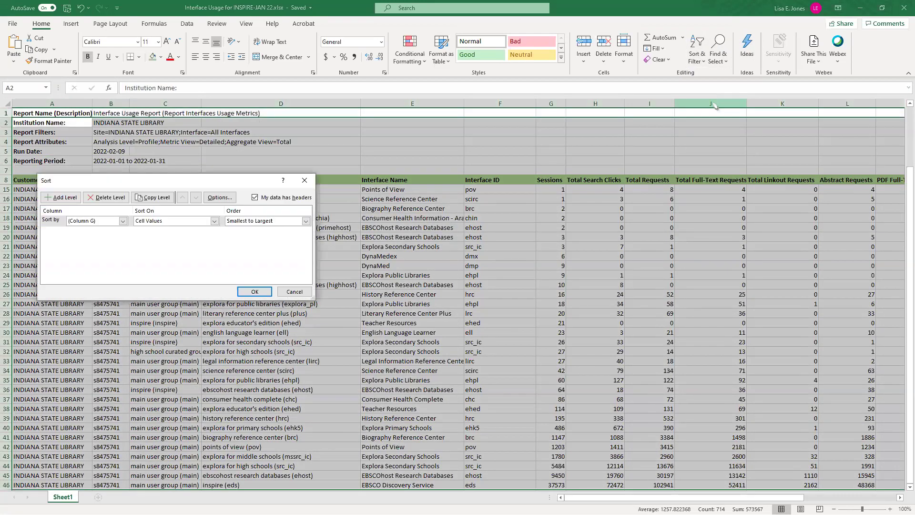
pyautogui.click(123, 221)
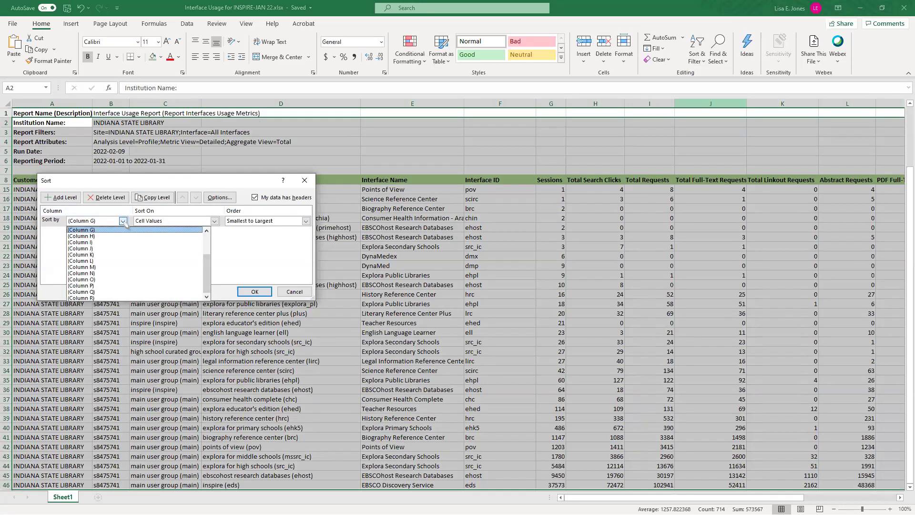
pyautogui.click(63, 189)
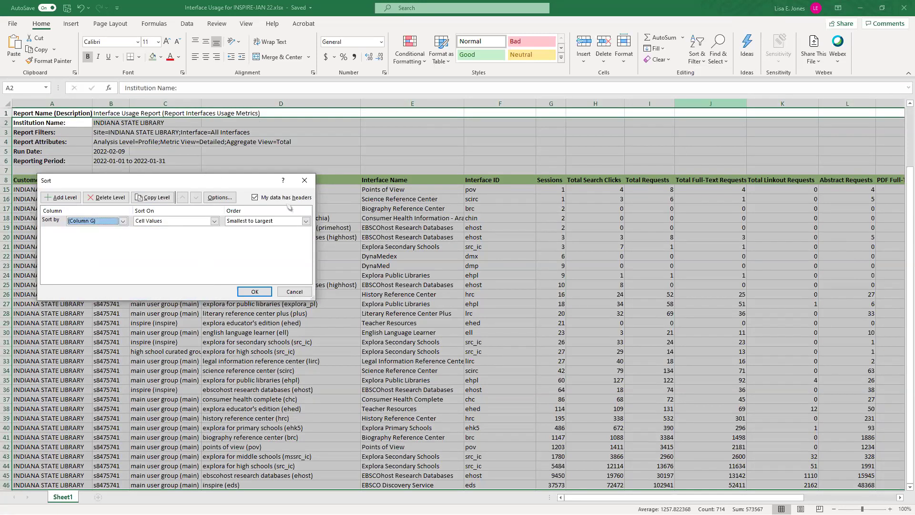
pyautogui.click(304, 181)
pyautogui.click(6, 180)
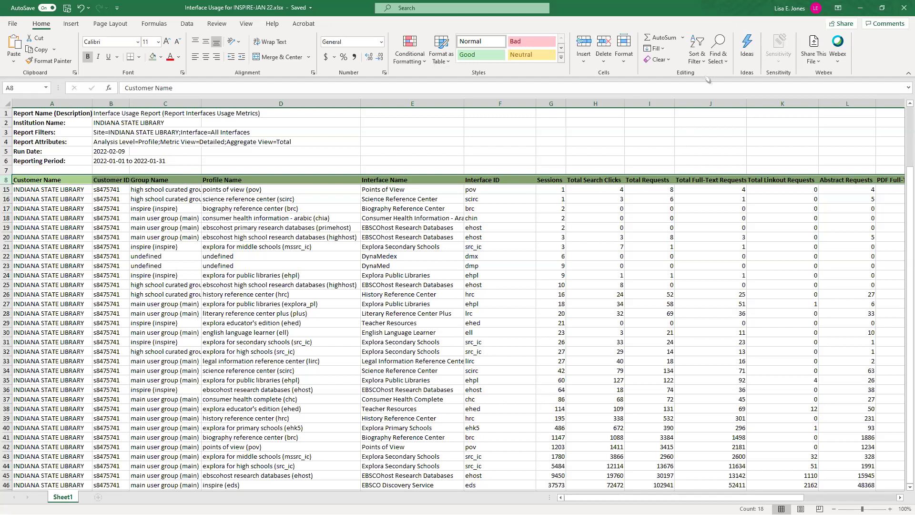
pyautogui.click(701, 57)
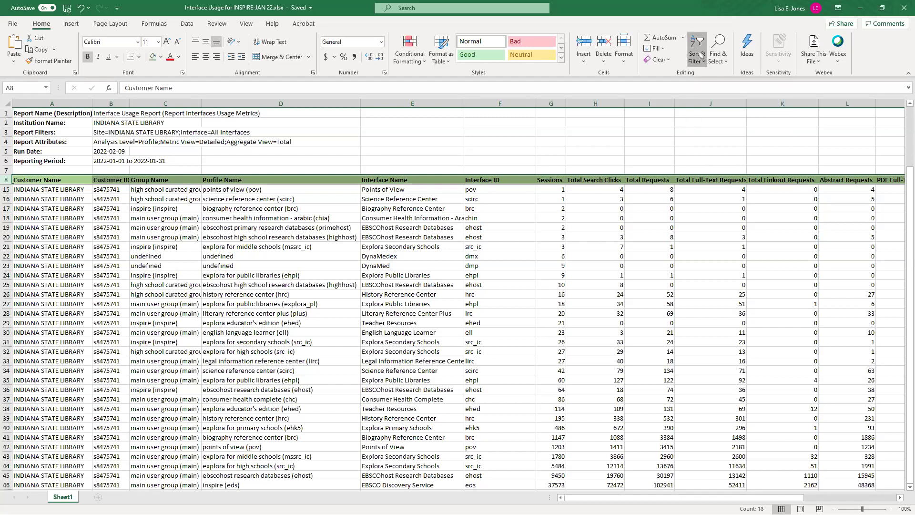
pyautogui.click(715, 102)
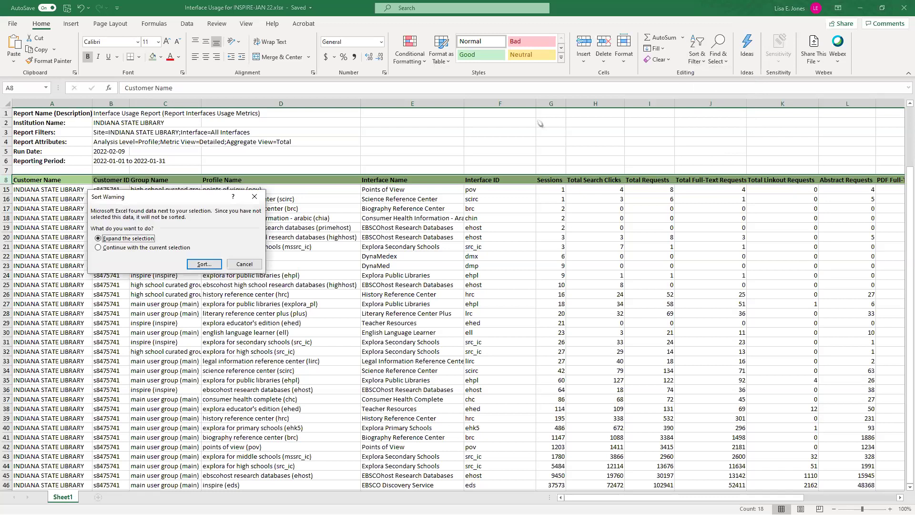
pyautogui.click(99, 248)
pyautogui.click(204, 264)
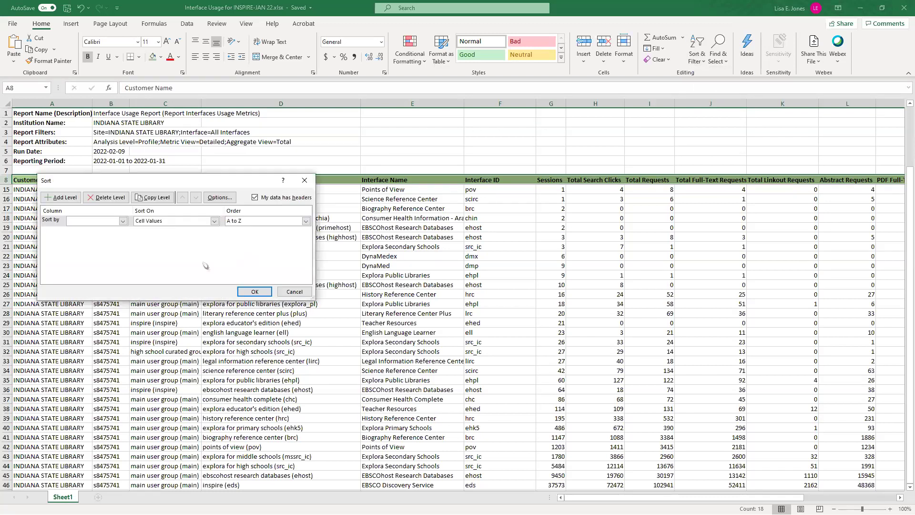
pyautogui.click(123, 221)
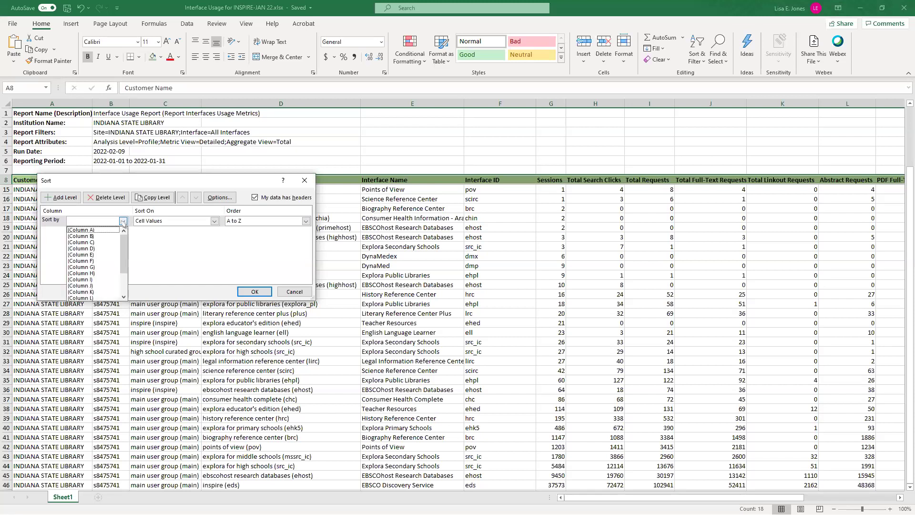
pyautogui.click(123, 221)
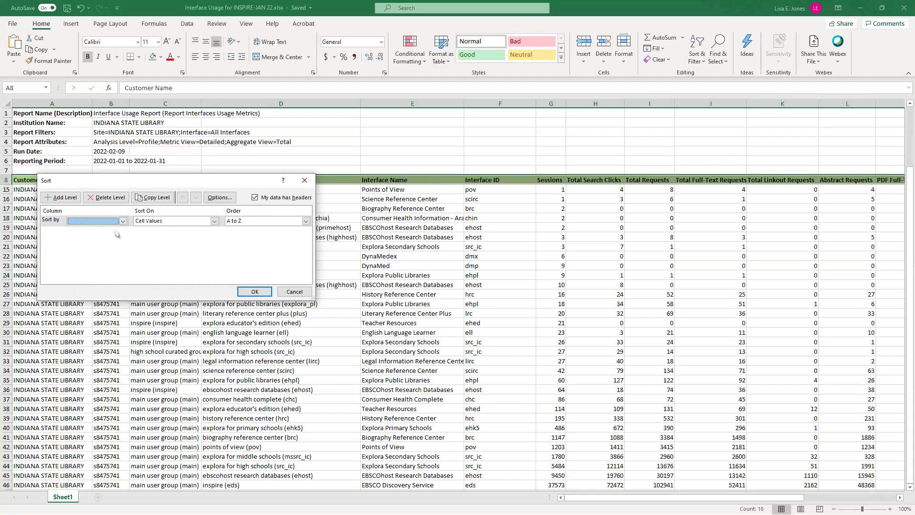
pyautogui.click(295, 292)
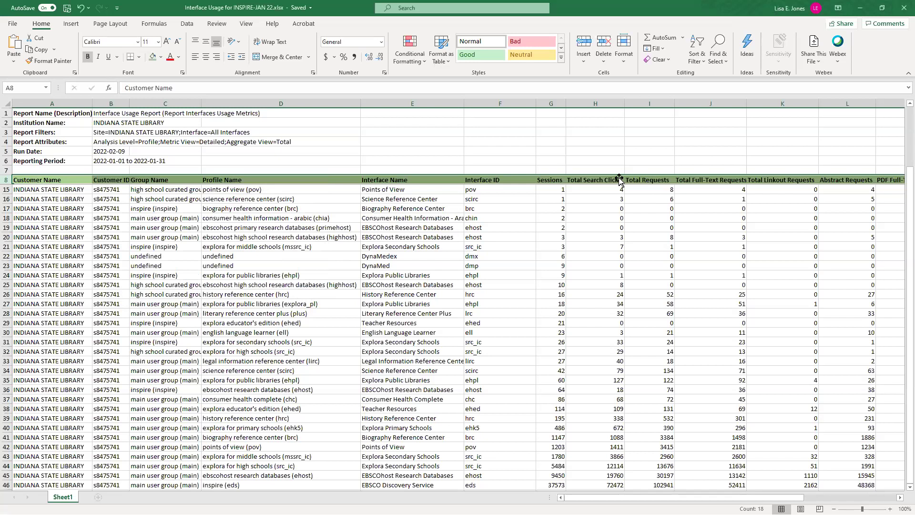
pyautogui.click(421, 169)
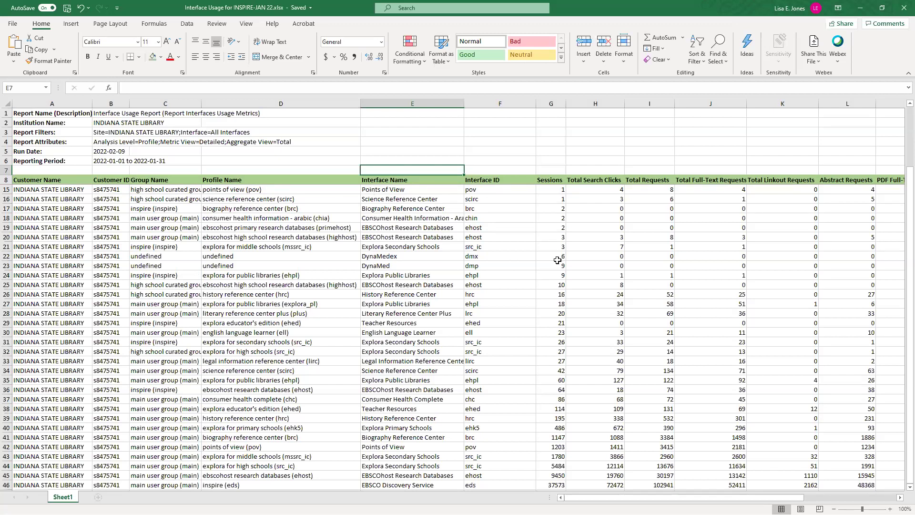
# Examine the Sessions column from the first profile row of the interface usage spreadsheet
pyautogui.scroll(1, 542, 353)
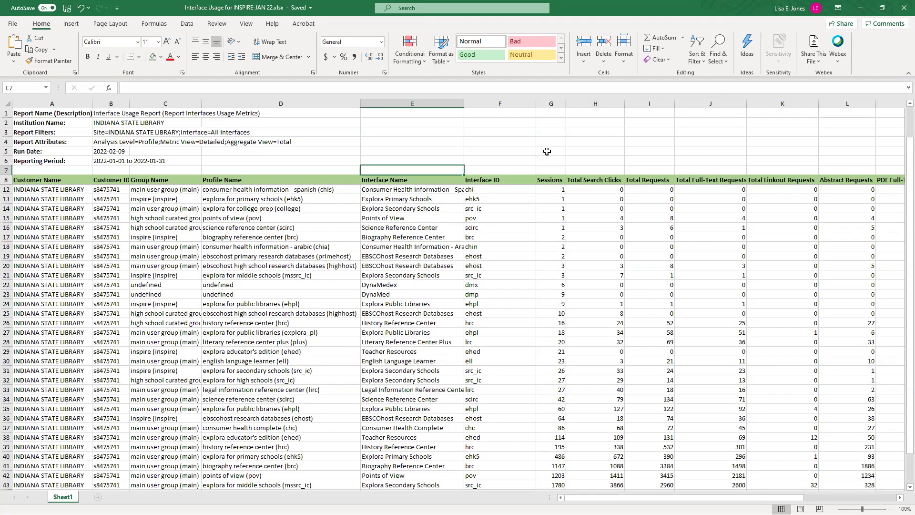
pyautogui.scroll(1, 542, 345)
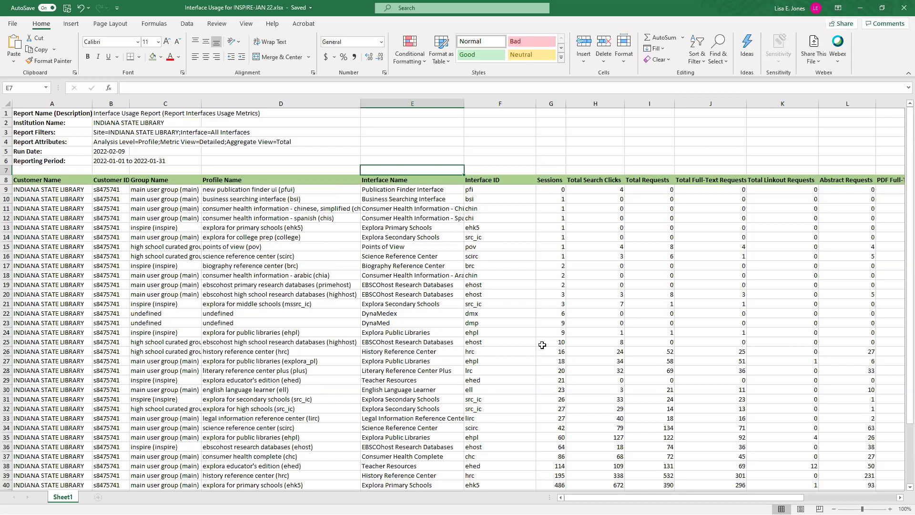
pyautogui.click(550, 191)
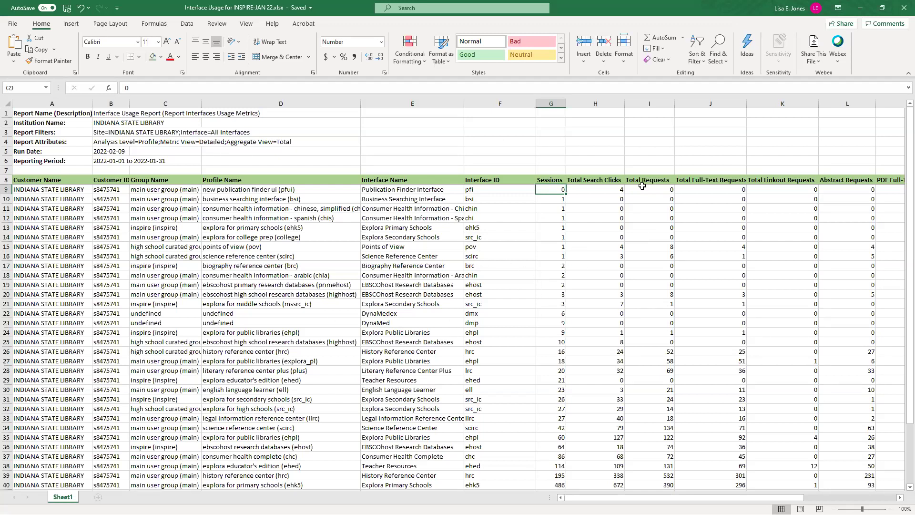
# Switch back to EBSCOadmin and open the service customization page for the Main User Group's profiles
pyautogui.click(861, 10)
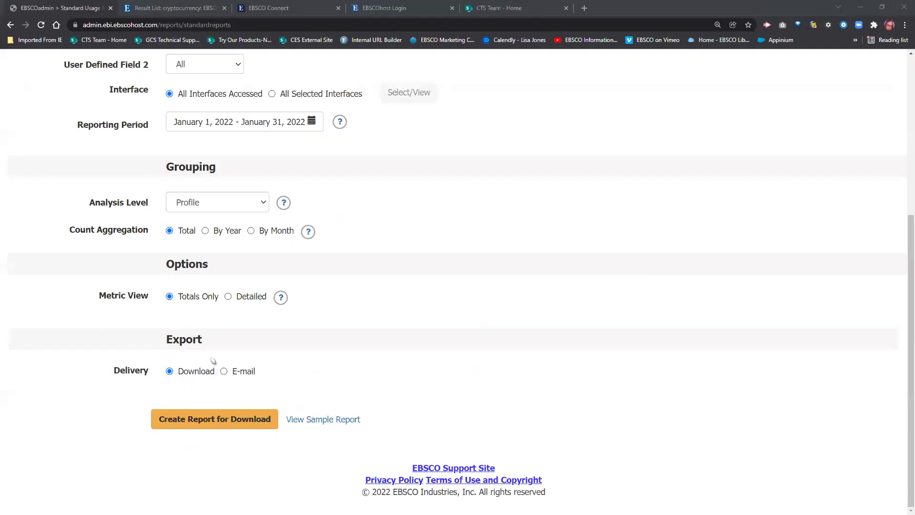
pyautogui.scroll(5, 567, 233)
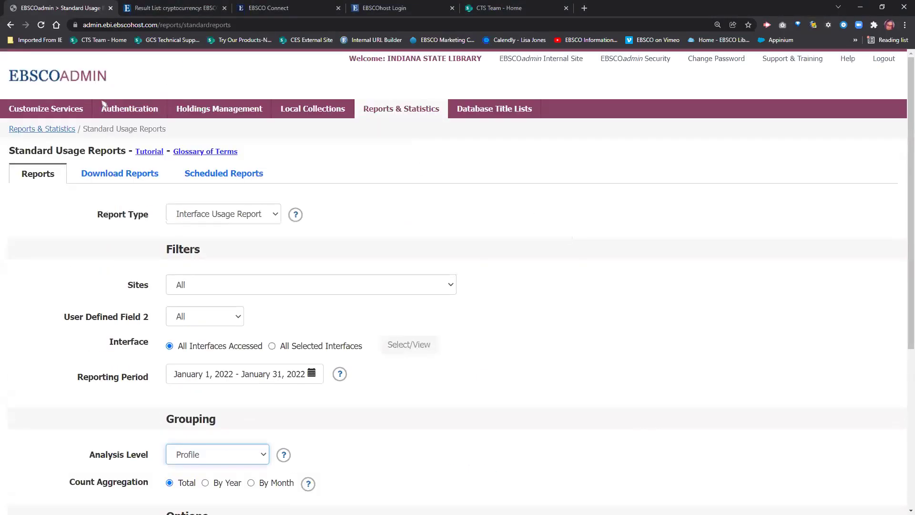
pyautogui.click(47, 110)
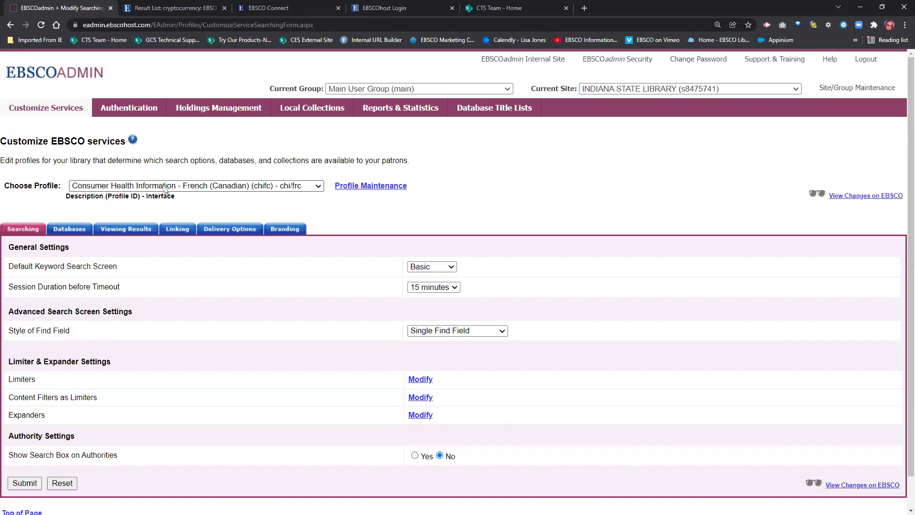
# Open Standard Usage Analytics among the reports and statistics, and read the Database Usage Report's monthly trend chart and help description
pyautogui.click(389, 111)
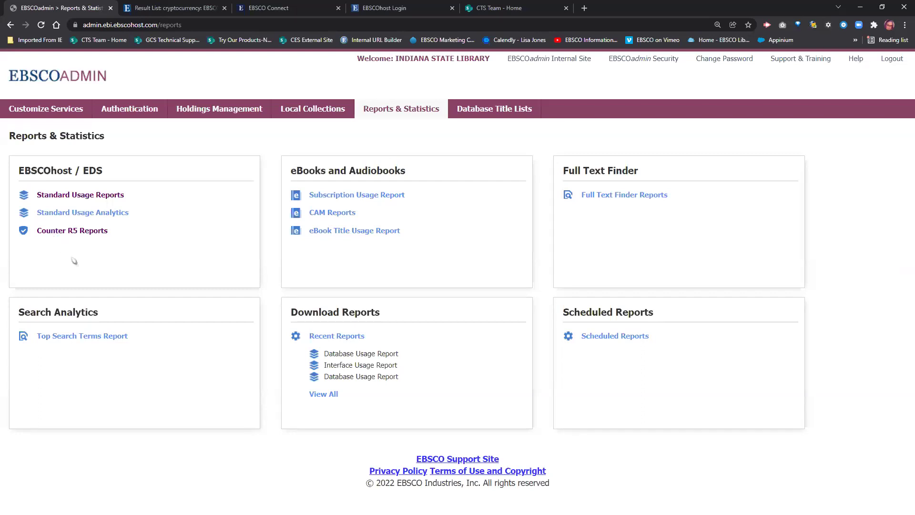
pyautogui.moveTo(100, 315); pyautogui.dragTo(57, 321)
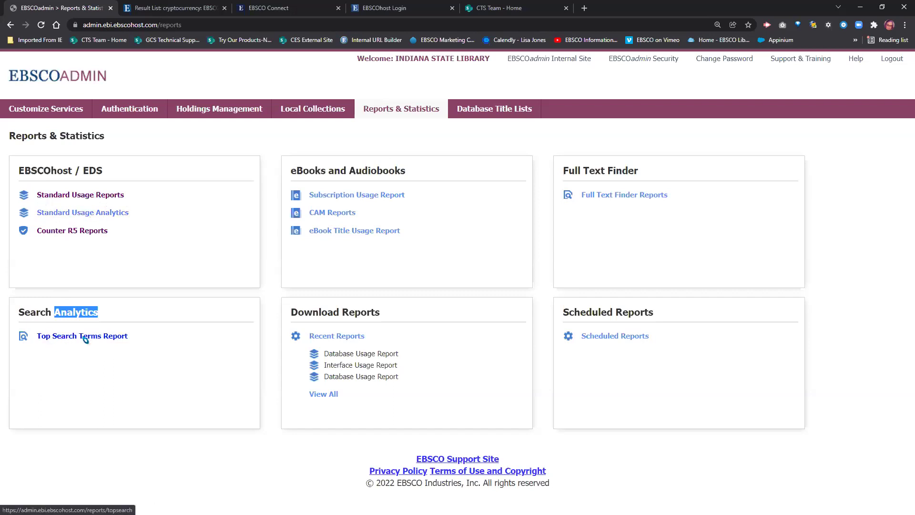
pyautogui.click(82, 217)
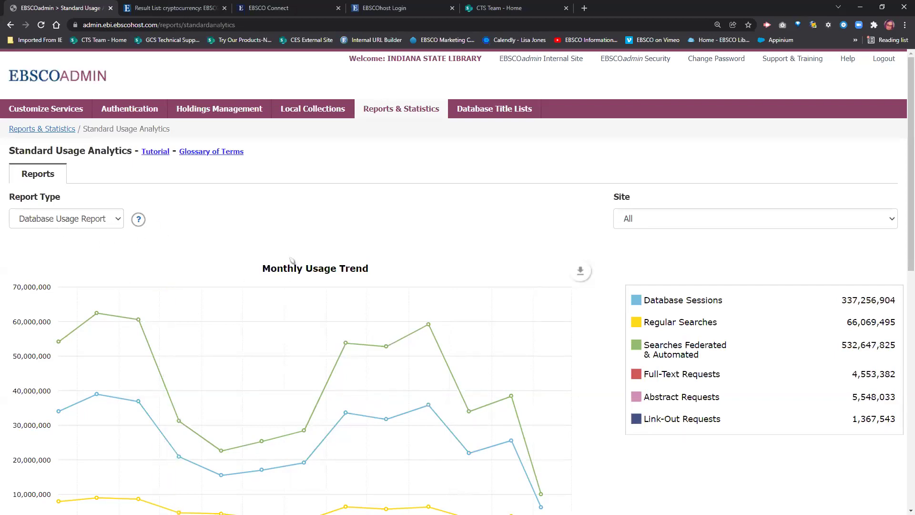
pyautogui.scroll(-2, 252, 252)
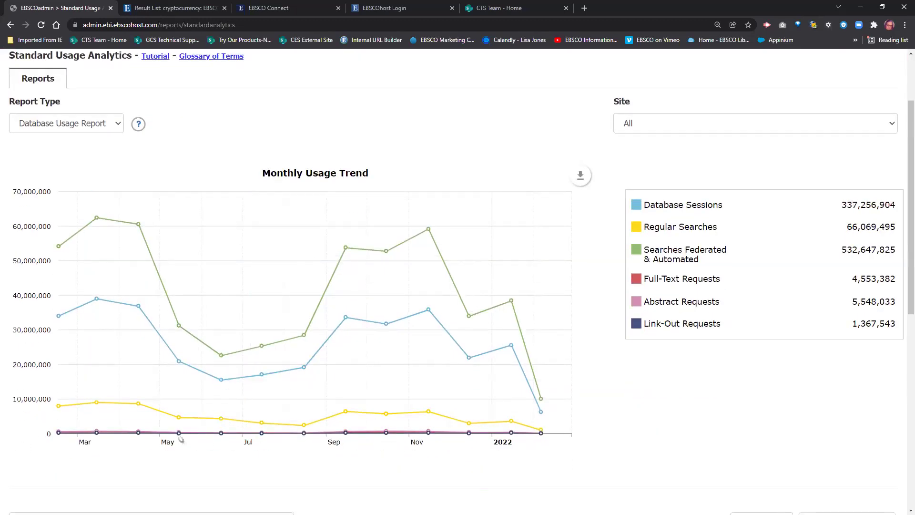
pyautogui.moveTo(140, 125)
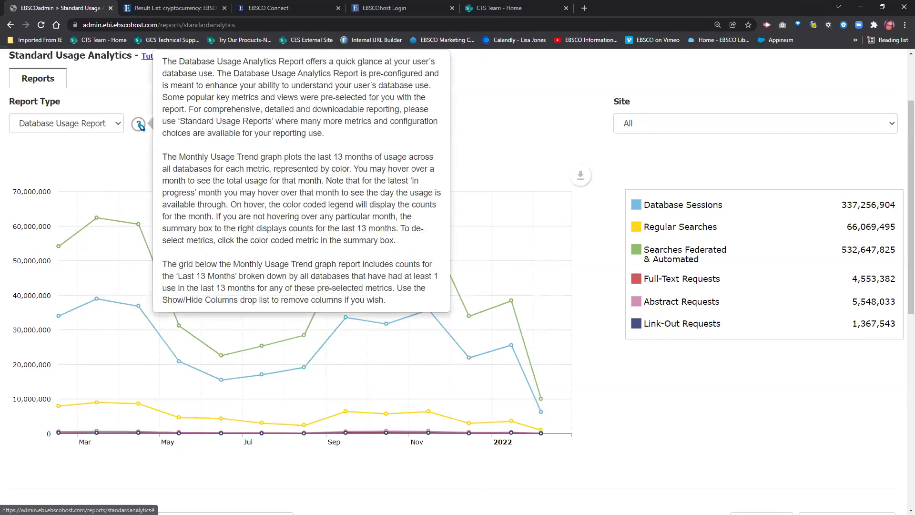
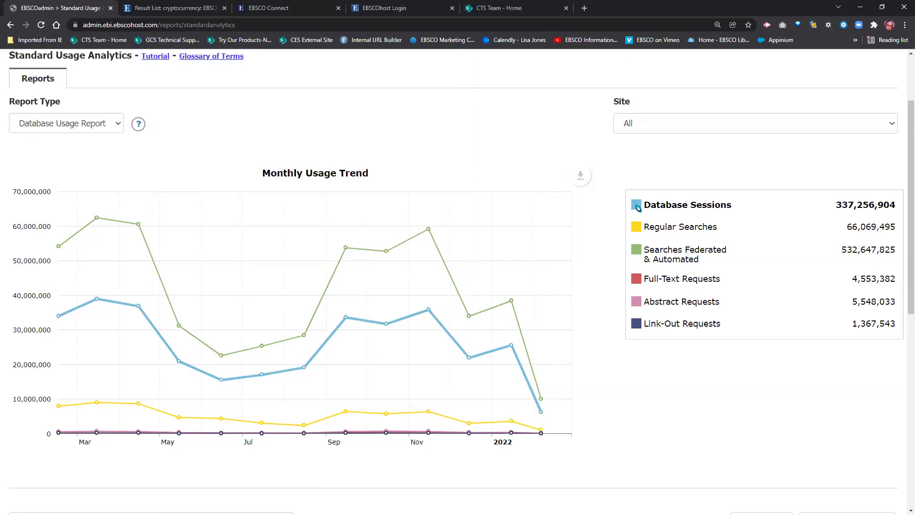
# Hide the Database Sessions, Regular Searches and Searches Federated & Automated metrics from the Monthly Usage Trend chart
pyautogui.click(636, 206)
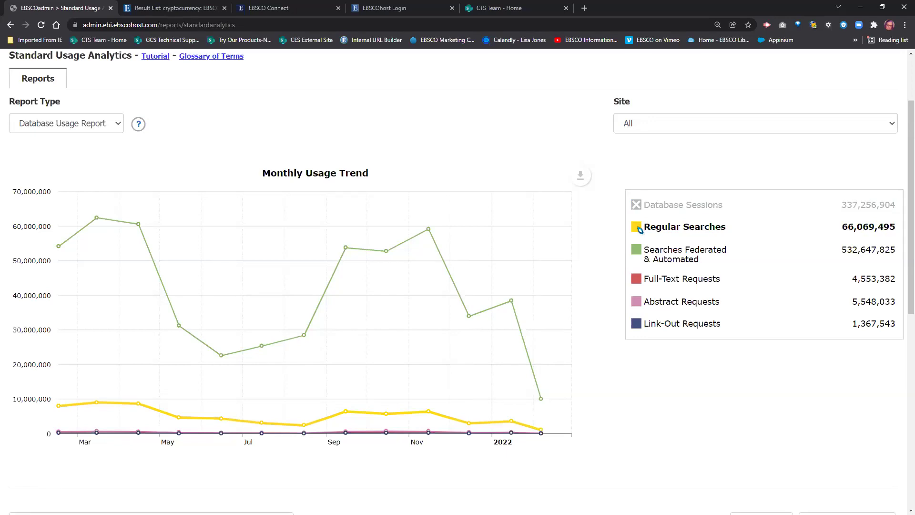
pyautogui.click(639, 229)
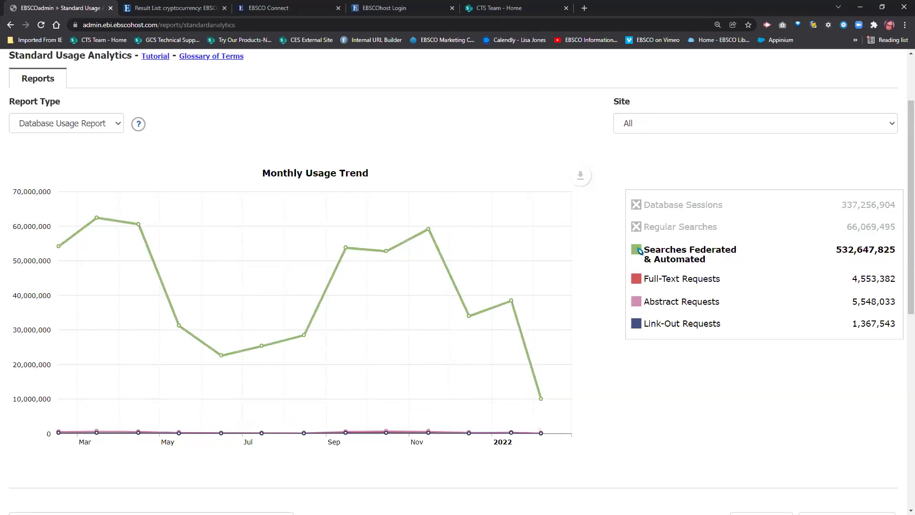
pyautogui.click(639, 251)
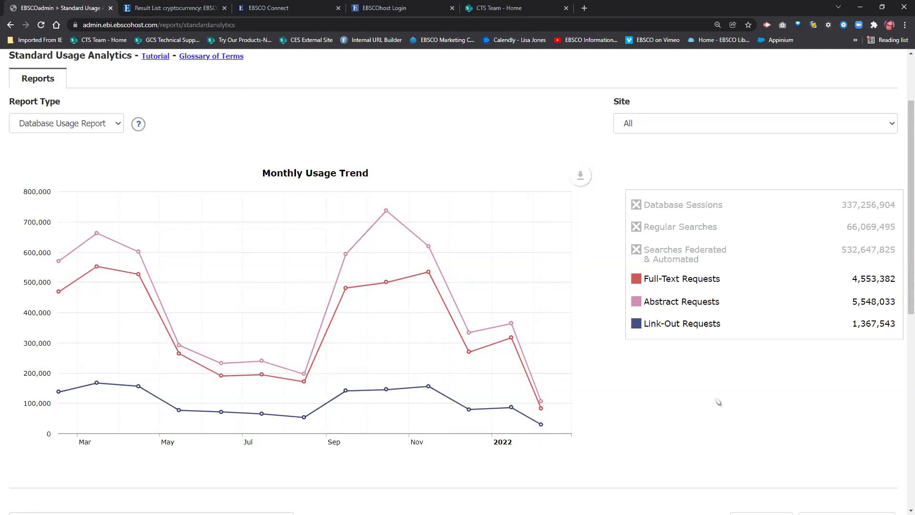
# Examine the database table below the Monthly Usage Trend chart, focusing on the Regular Searches and Searches Federated & Automated columns
pyautogui.scroll(-4, 718, 402)
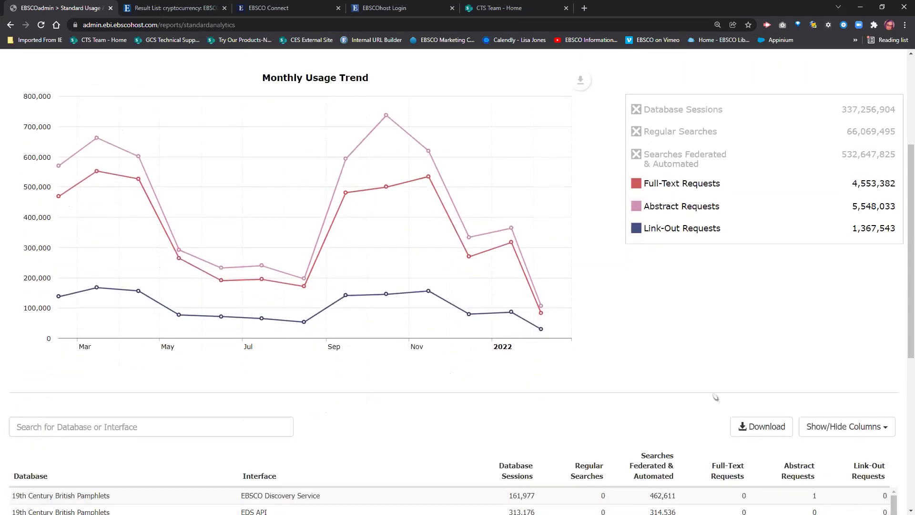
pyautogui.scroll(-2, 708, 358)
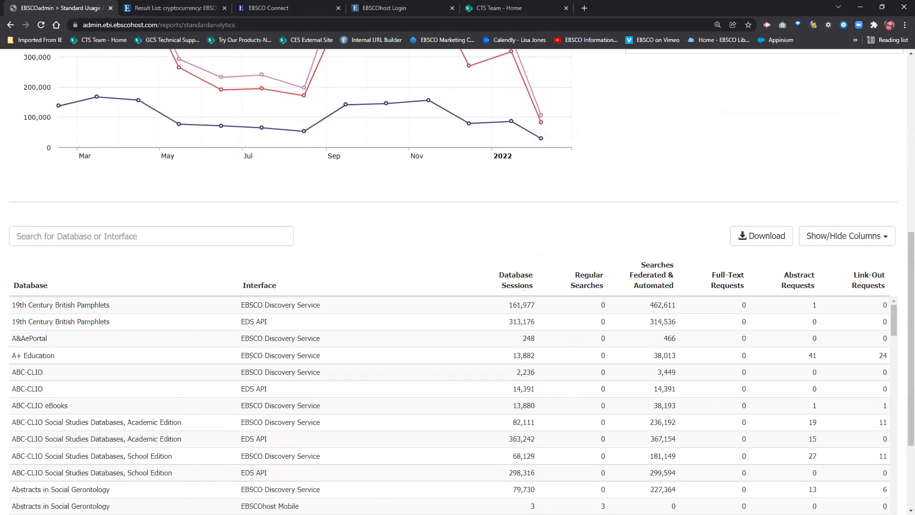
pyautogui.moveTo(580, 285); pyautogui.dragTo(674, 286)
pyautogui.doubleClick(671, 286)
pyautogui.scroll(3, 404, 251)
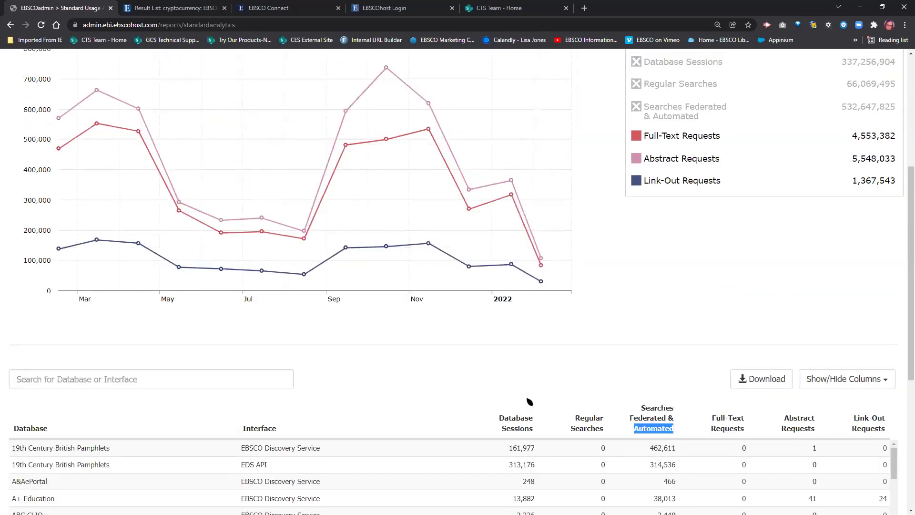
# Try to switch the report type to Login Usage Report, and return to the Standard Usage Analytics page
pyautogui.scroll(5, 695, 324)
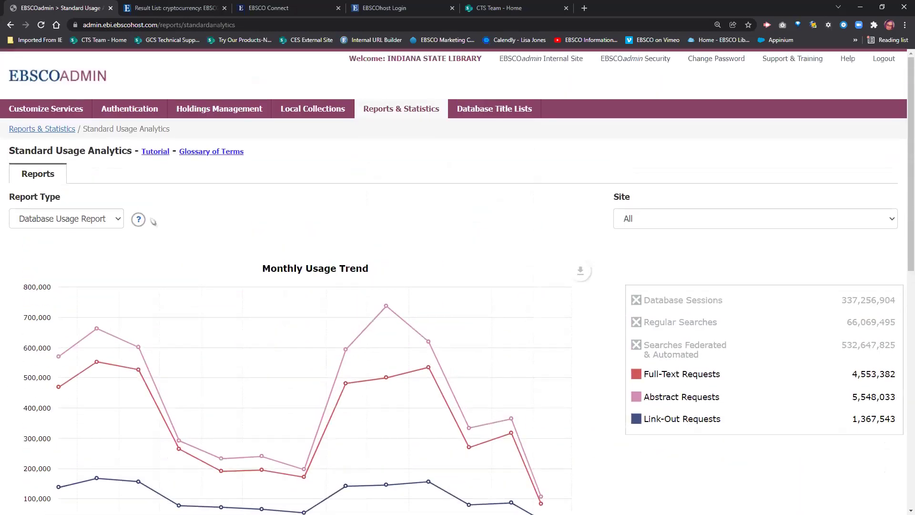
pyautogui.click(119, 221)
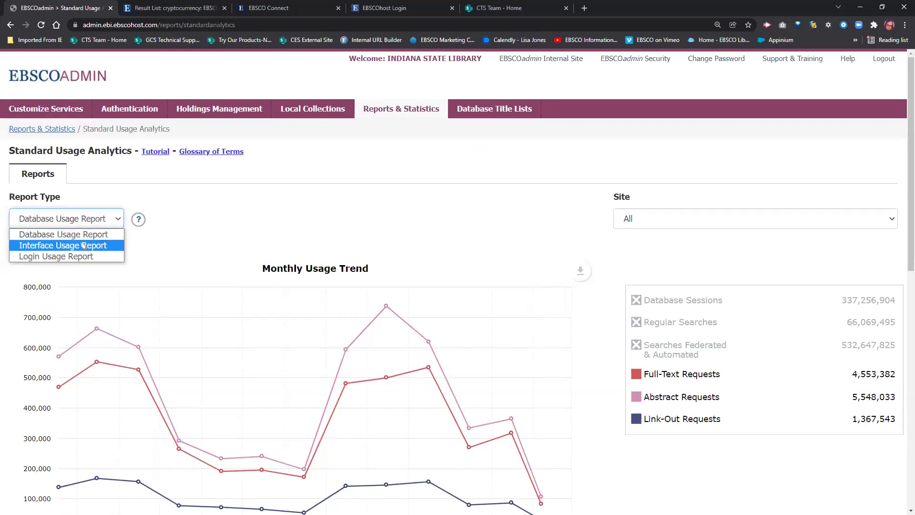
pyautogui.click(59, 257)
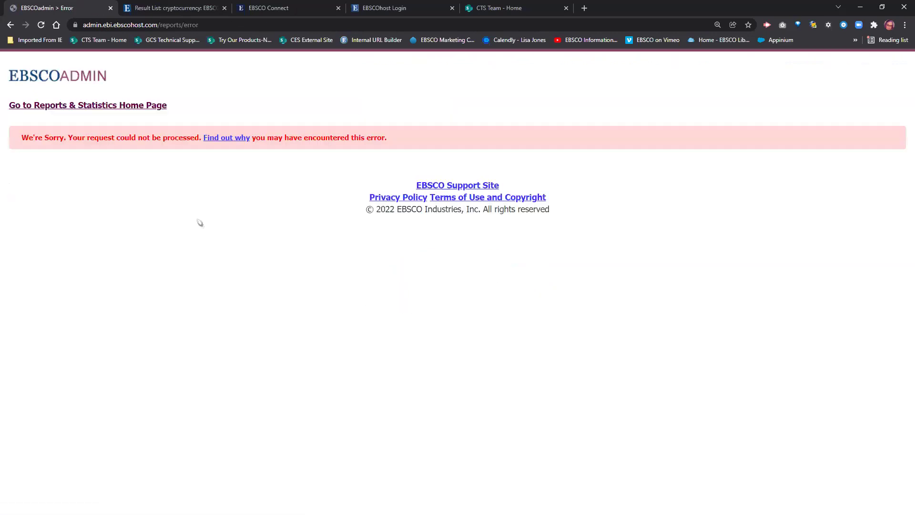
pyautogui.rightClick(43, 93)
pyautogui.click(11, 58)
pyautogui.click(10, 24)
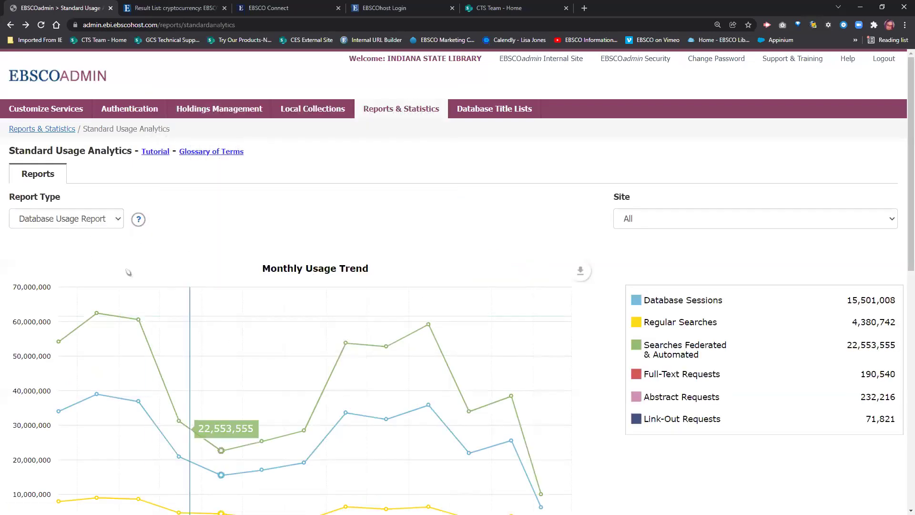
# Set the report type to Login Usage Report and review the login method, device, operating system and browser breakdowns plus the 13-month trend
pyautogui.click(116, 220)
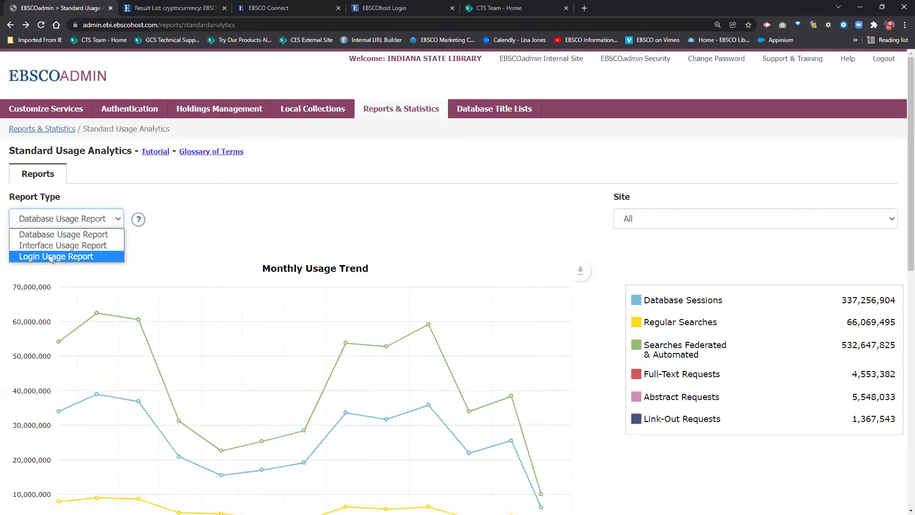
pyautogui.click(51, 258)
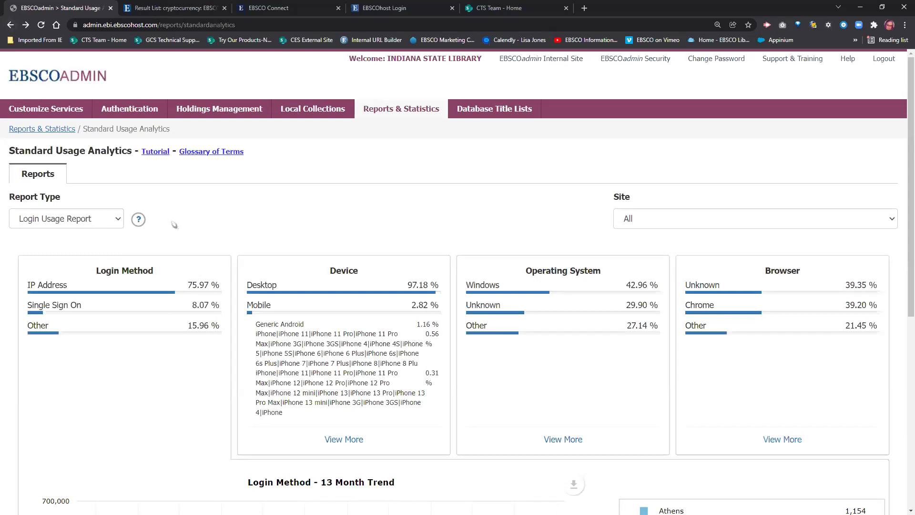
pyautogui.scroll(-1, 283, 211)
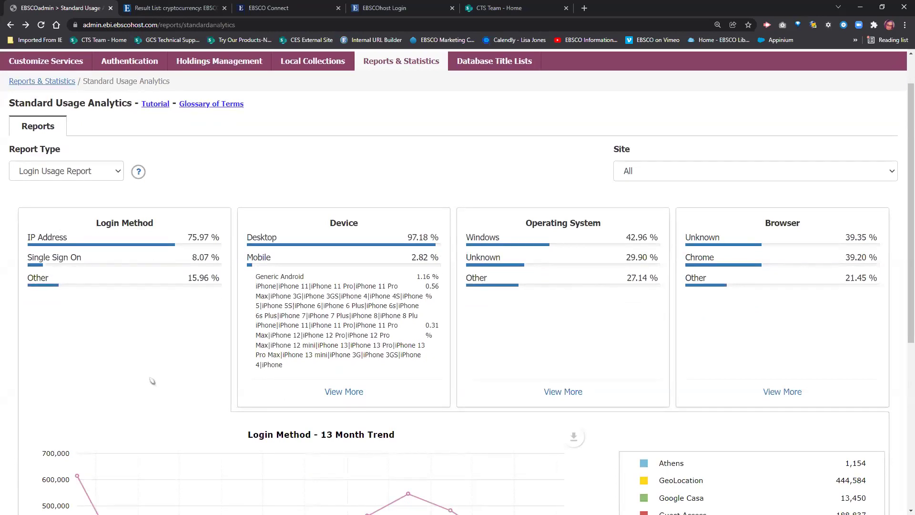
pyautogui.scroll(-1, 170, 368)
pyautogui.scroll(-1, 170, 367)
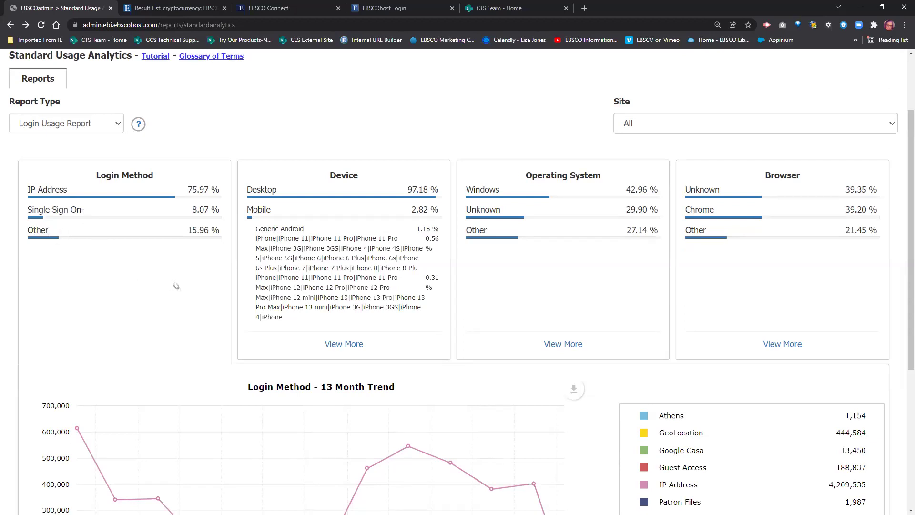
pyautogui.scroll(-1, 175, 285)
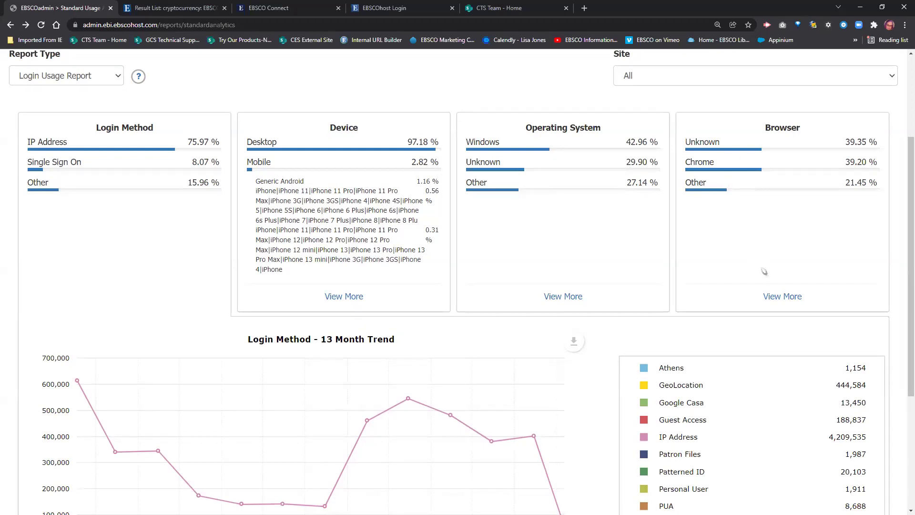
pyautogui.scroll(-3, 764, 272)
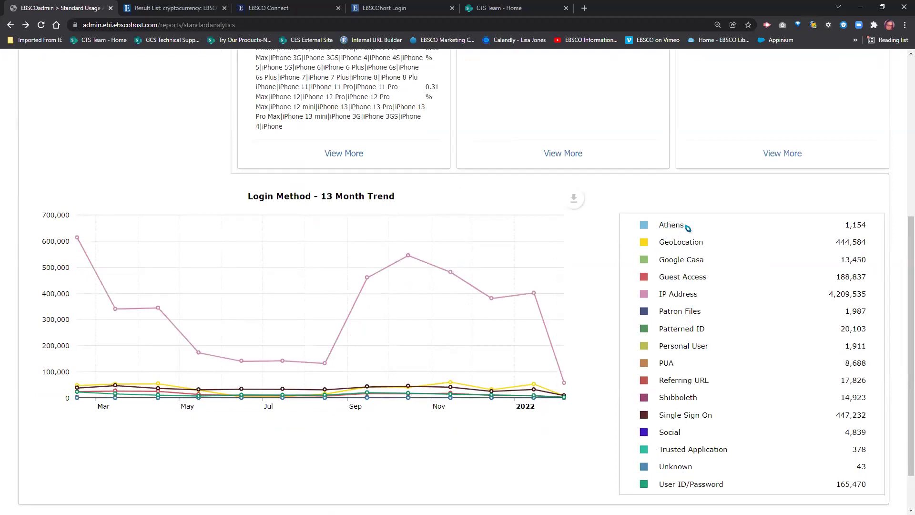
# Hide GeoLocation from the Login Method 13 Month Trend chart and return to the Reports & Statistics page
pyautogui.click(693, 244)
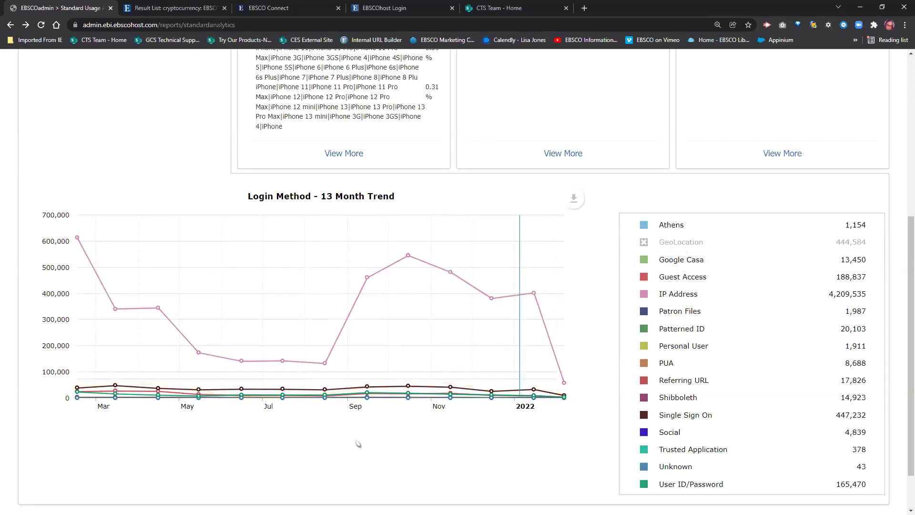
pyautogui.scroll(-2, 358, 443)
pyautogui.scroll(7, 402, 433)
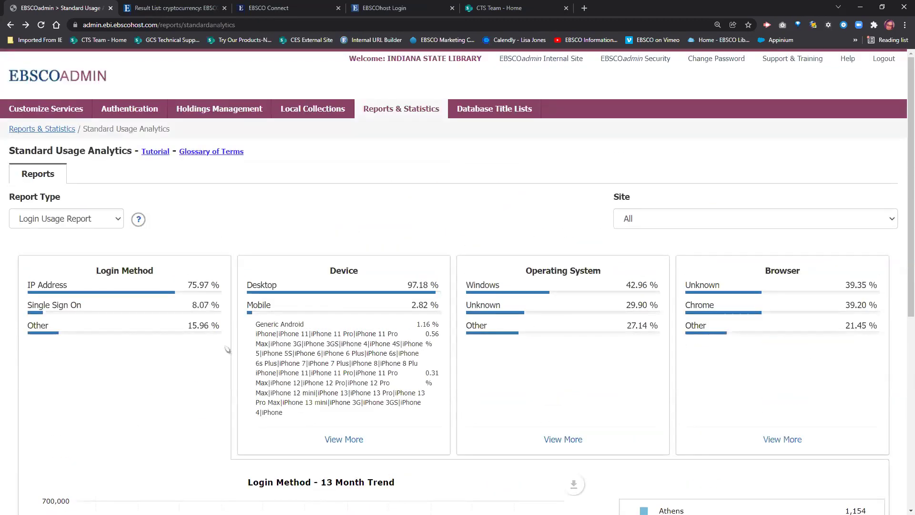
pyautogui.click(49, 130)
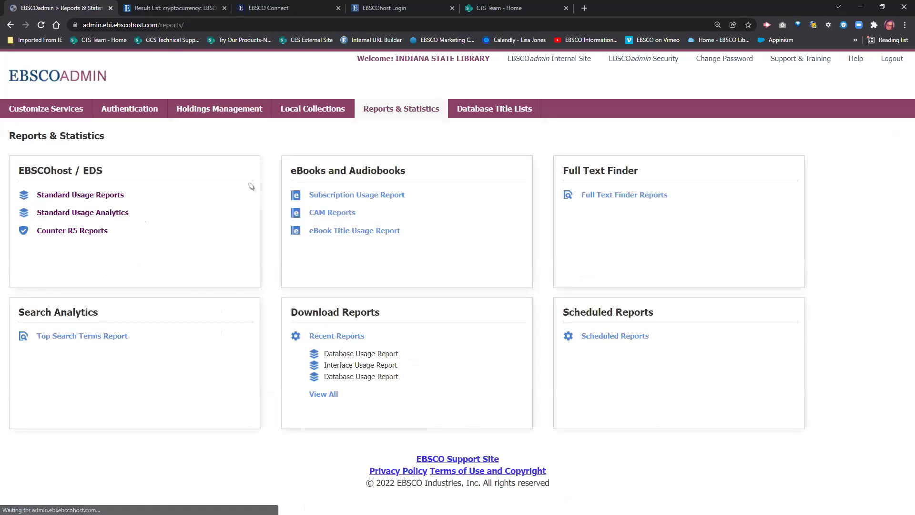
# Try repeatedly to open the Top Search Terms Report under Search Analytics, going back to Reports & Statistics each time
pyautogui.click(97, 339)
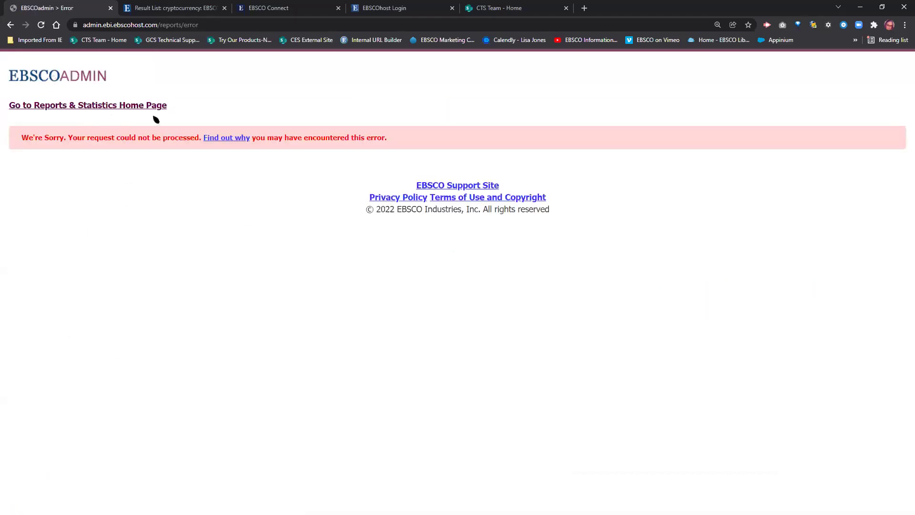
pyautogui.click(11, 25)
pyautogui.click(88, 337)
pyautogui.click(12, 24)
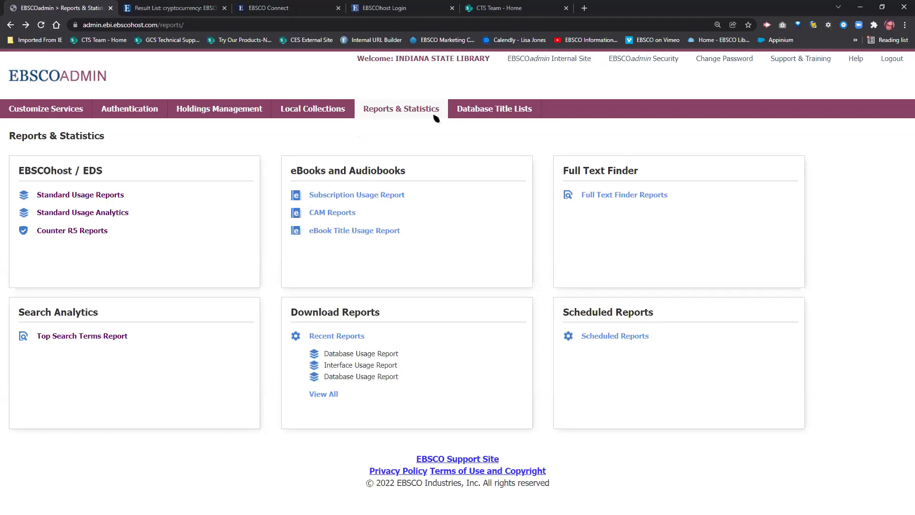
pyautogui.click(75, 336)
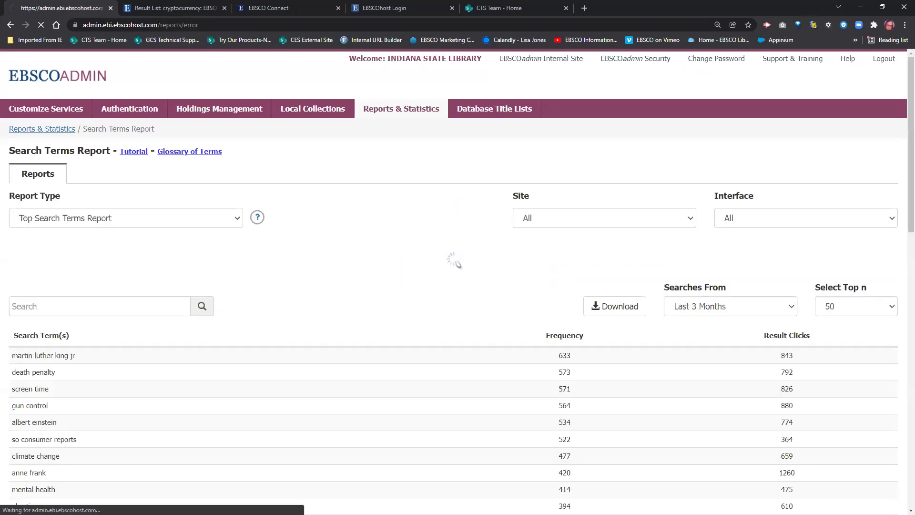
pyautogui.click(10, 25)
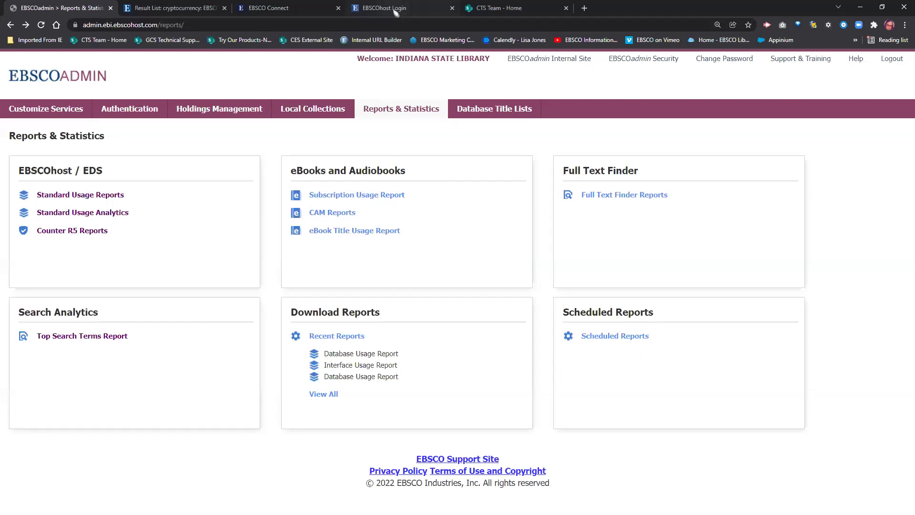
# Switch to EBSCO Connect, search for "top search terms" and open the "EBSCOadmin - Top Search Terms Report" article
pyautogui.click(283, 9)
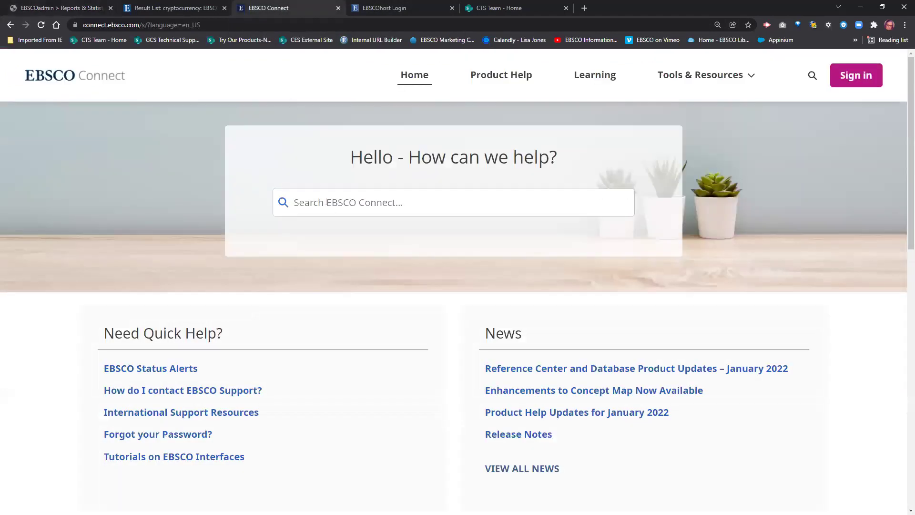
pyautogui.click(326, 202)
pyautogui.write('top')
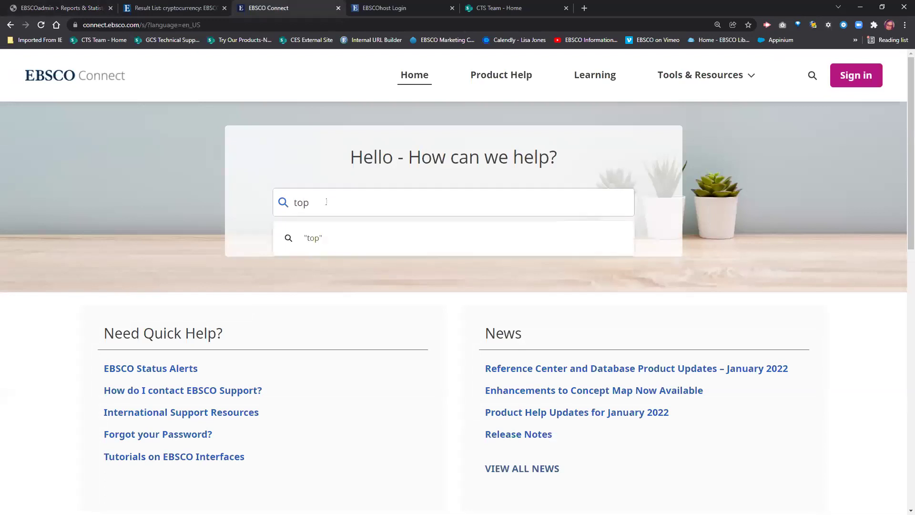
pyautogui.write(' search terms')
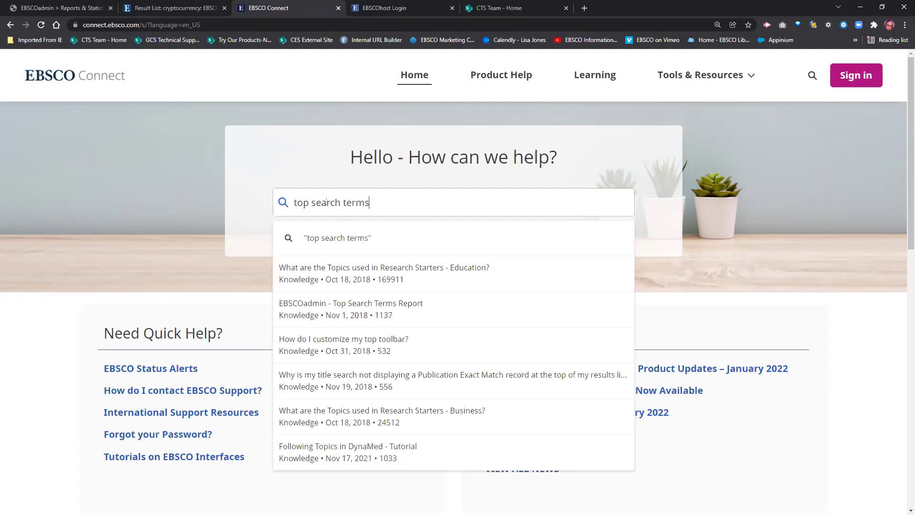
pyautogui.press('Return')
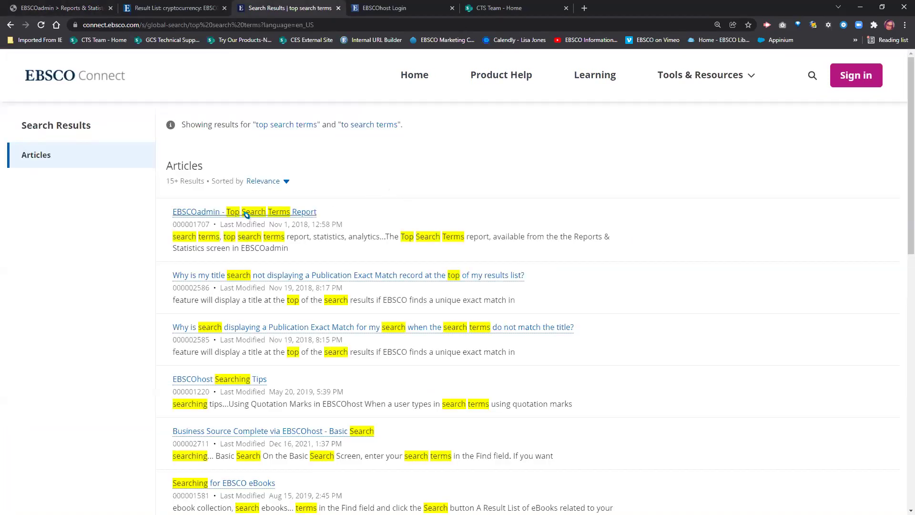
pyautogui.click(265, 215)
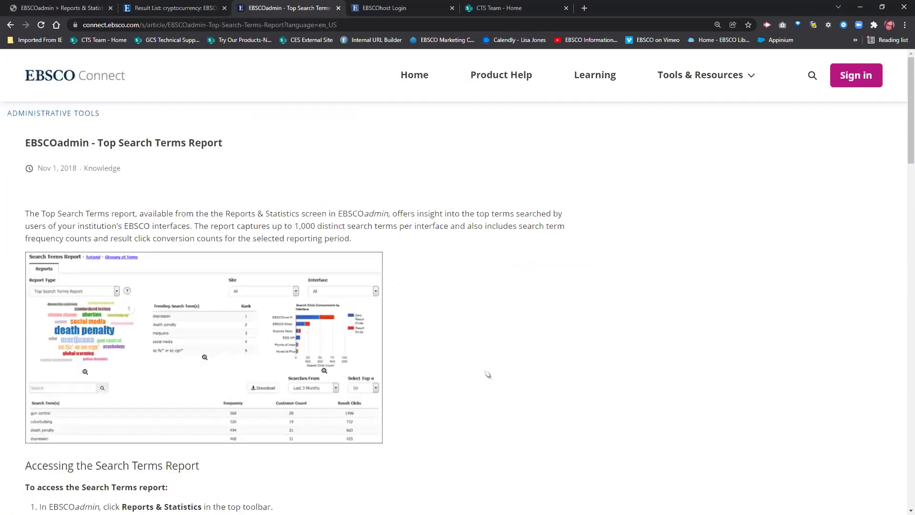
# Enlarge the Top Search Terms Report article and study its introduction and sample report image
pyautogui.moveTo(177, 311); pyautogui.dragTo(157, 288)
pyautogui.scroll(-1, 215, 344)
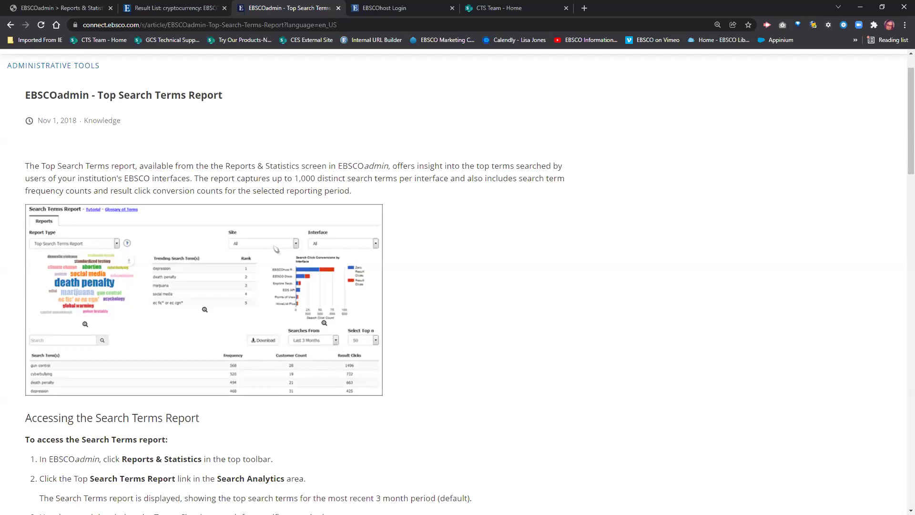
pyautogui.hotkey('ctrl', '+')
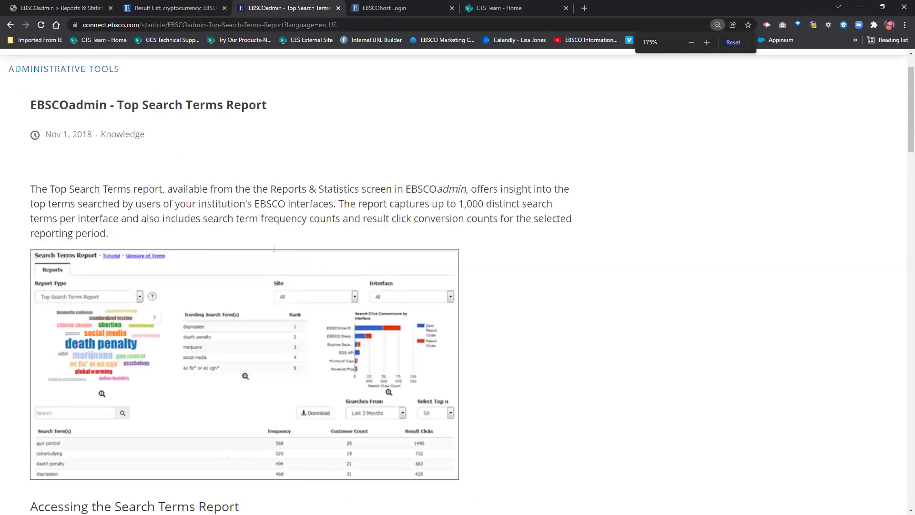
pyautogui.hotkey('ctrl', '+')
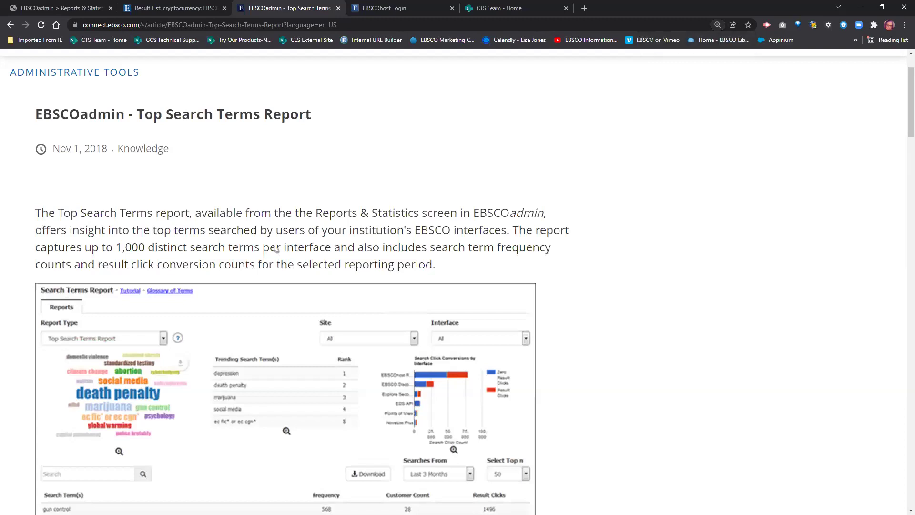
pyautogui.scroll(-3, 403, 414)
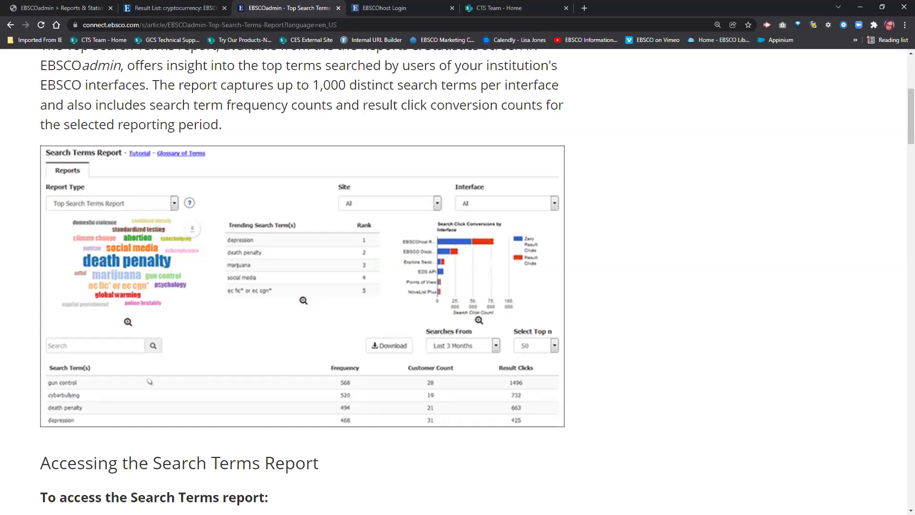
# Switch to EBSCOadmin, try the Top Search Terms Report once more, and go back to Reports & Statistics
pyautogui.click(57, 8)
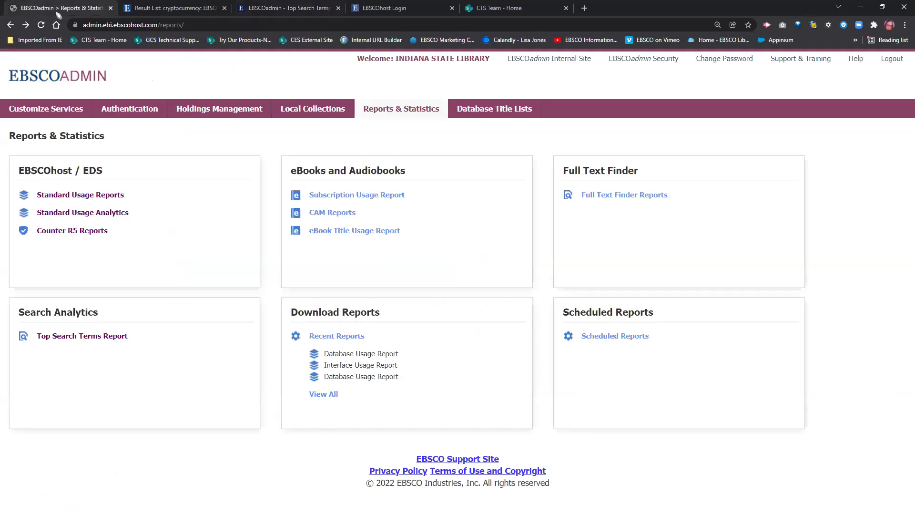
pyautogui.click(86, 338)
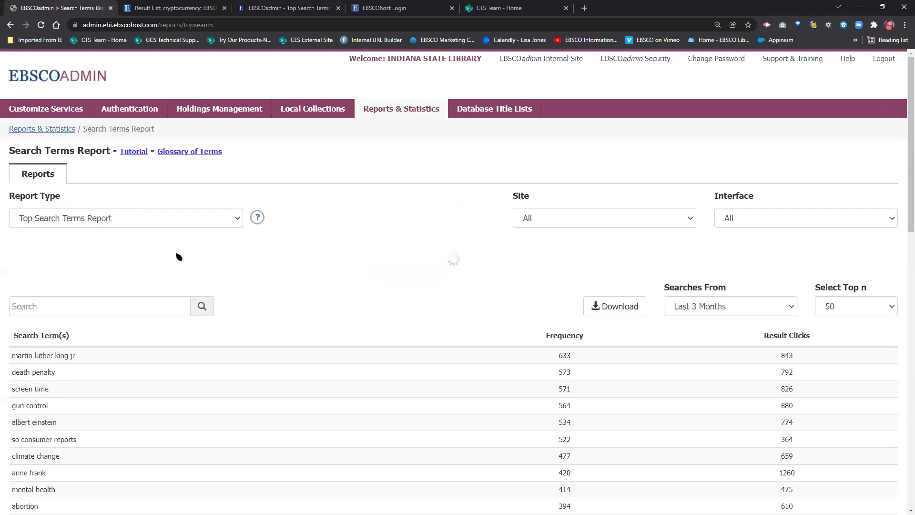
pyautogui.click(11, 24)
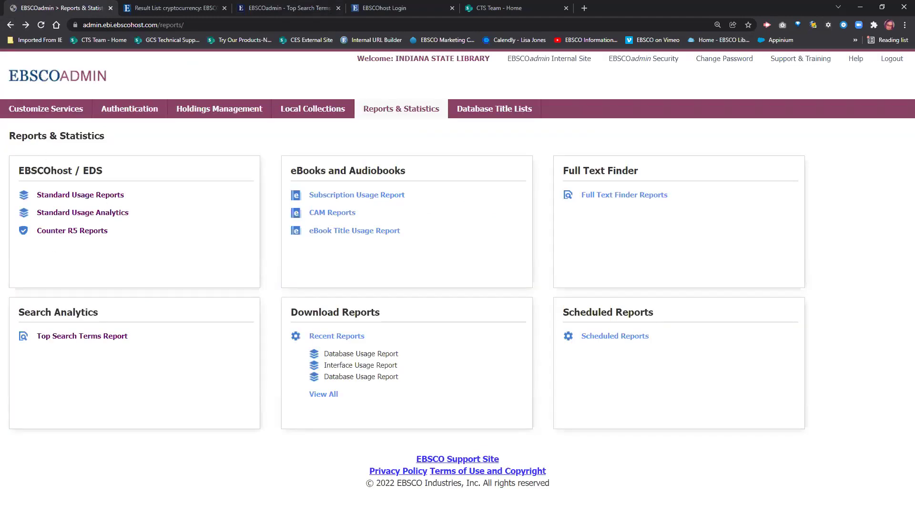
# Switch between EBSCOadmin's Reports & Statistics page and EBSCO Connect, ending on the article's sample Search Terms Report
pyautogui.click(293, 9)
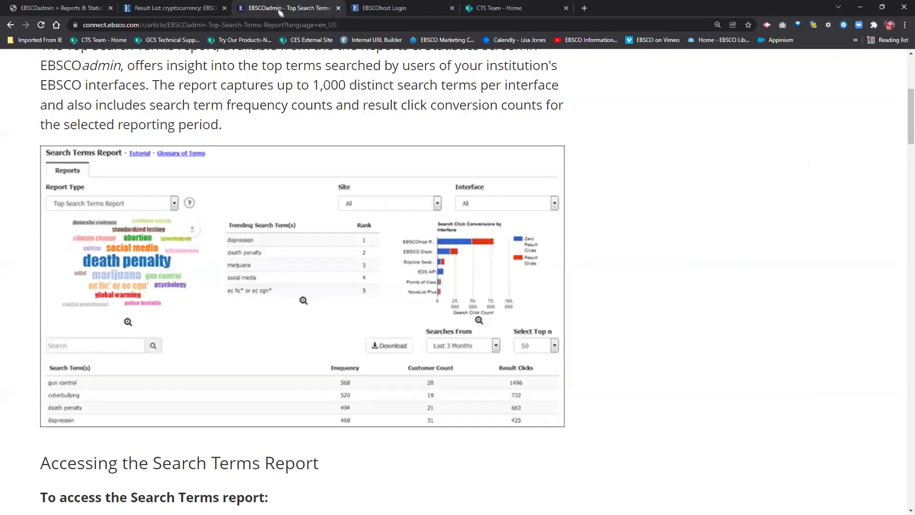
pyautogui.click(64, 10)
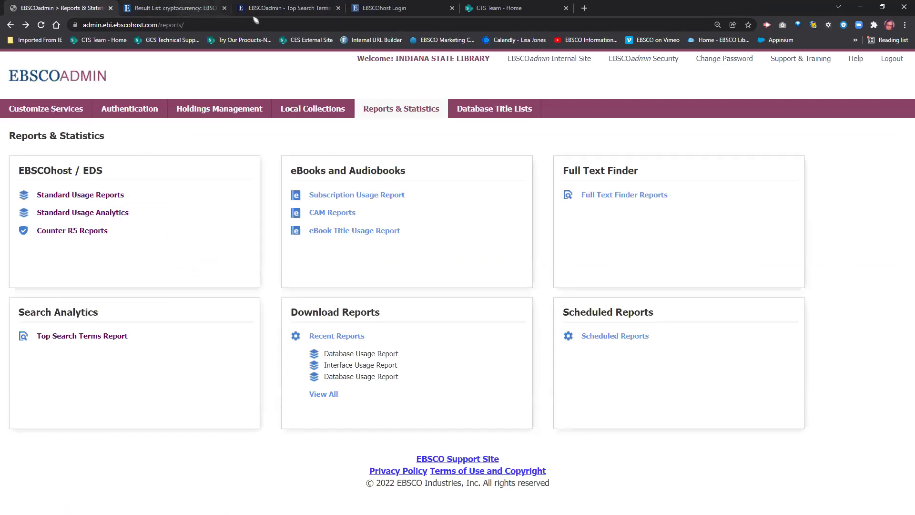
pyautogui.click(302, 9)
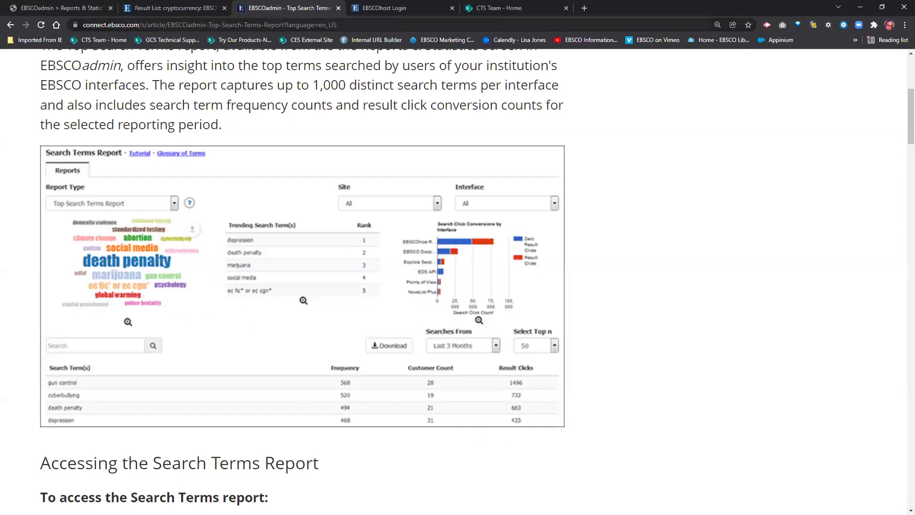
# Review the article's sample report, try the Top Search Terms Report in EBSCOadmin, and return to Reports & Statistics
pyautogui.scroll(-5, 657, 283)
pyautogui.scroll(4, 657, 283)
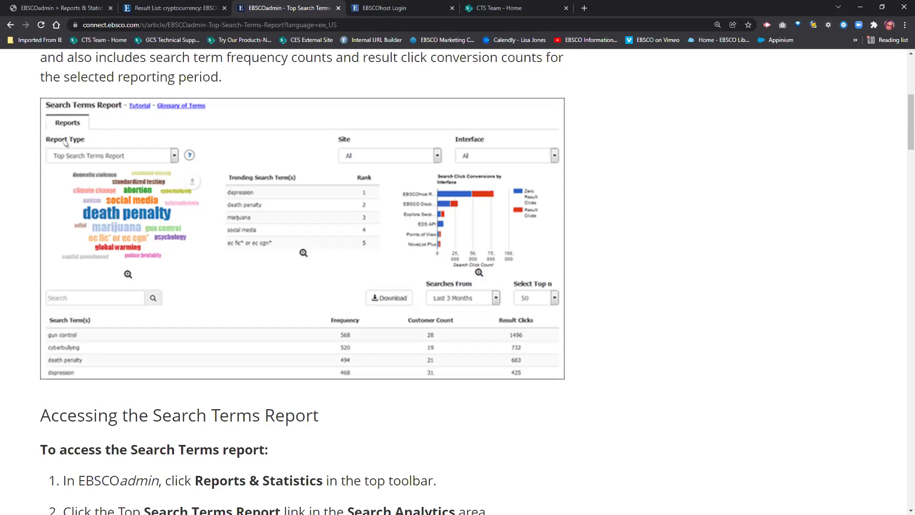
pyautogui.click(48, 8)
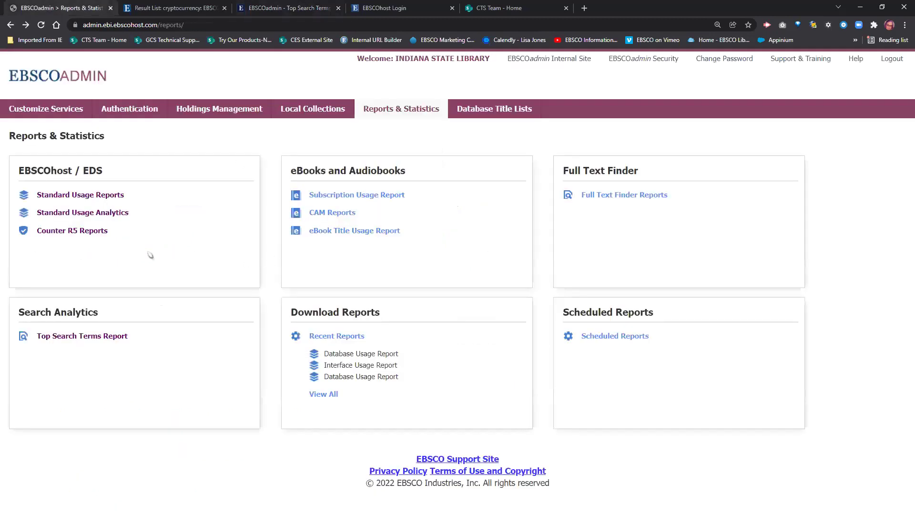
pyautogui.click(74, 335)
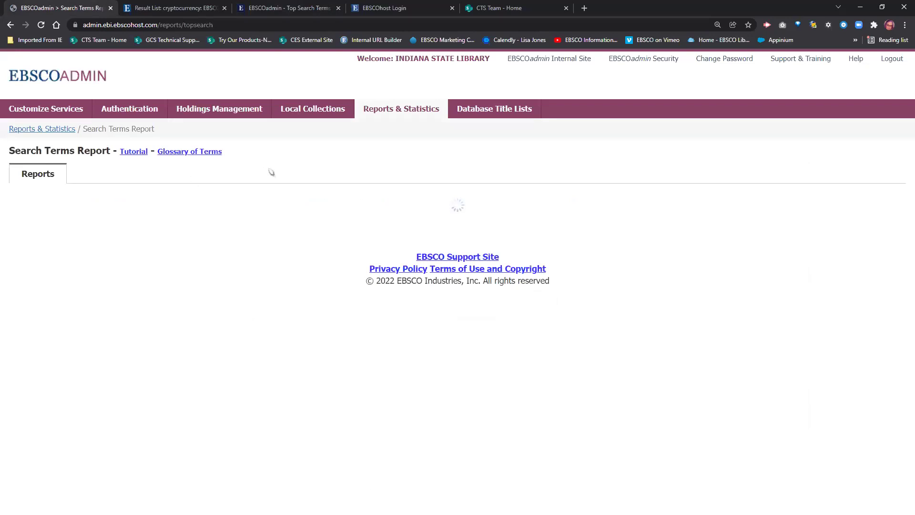
pyautogui.scroll(-7, 258, 357)
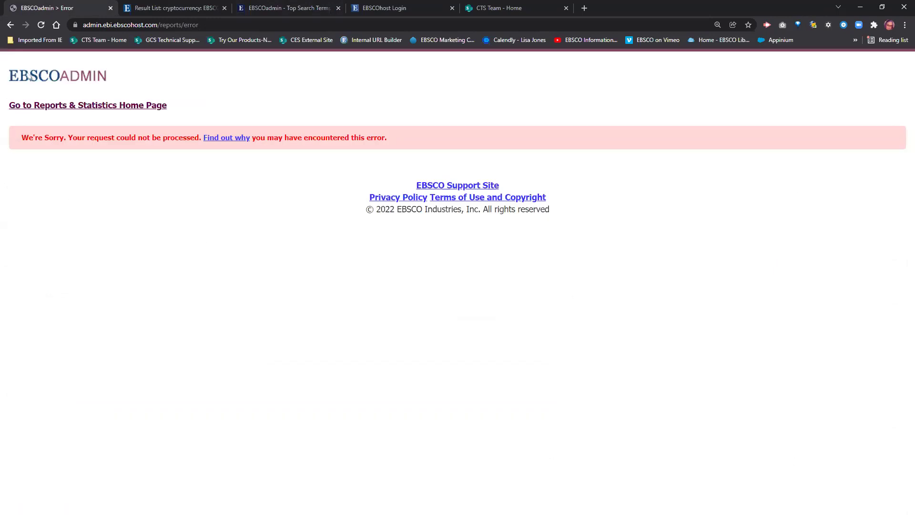
pyautogui.click(10, 26)
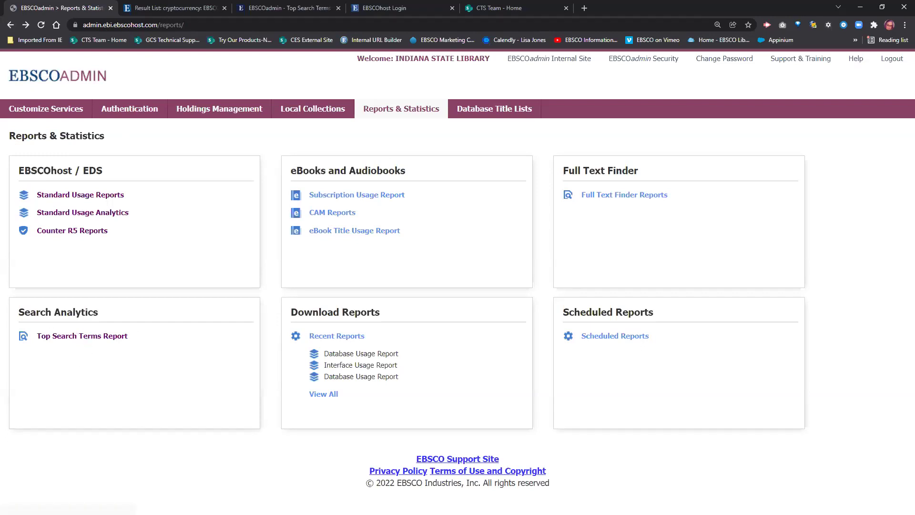
# Check the EBSCO Connect sample again, open EBSCOadmin's Top Search Terms Report to read its help description, and return to Reports & Statistics
pyautogui.click(293, 10)
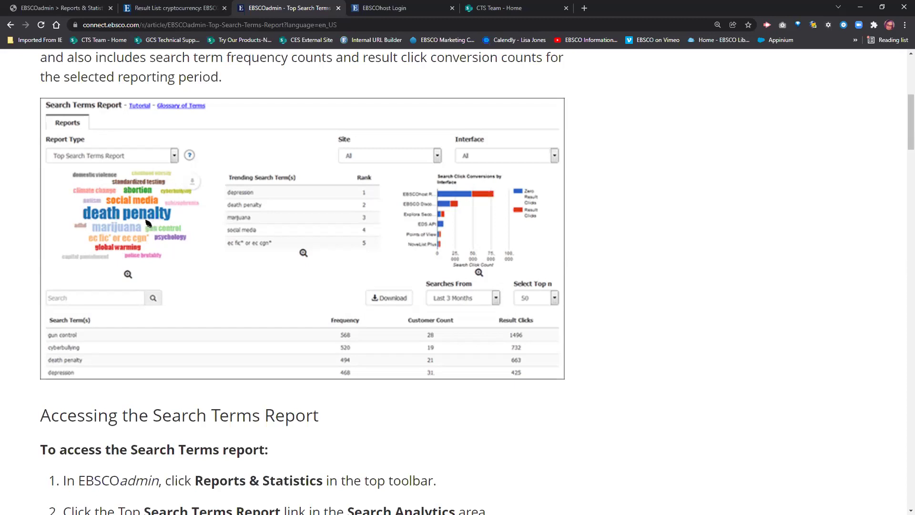
pyautogui.click(70, 9)
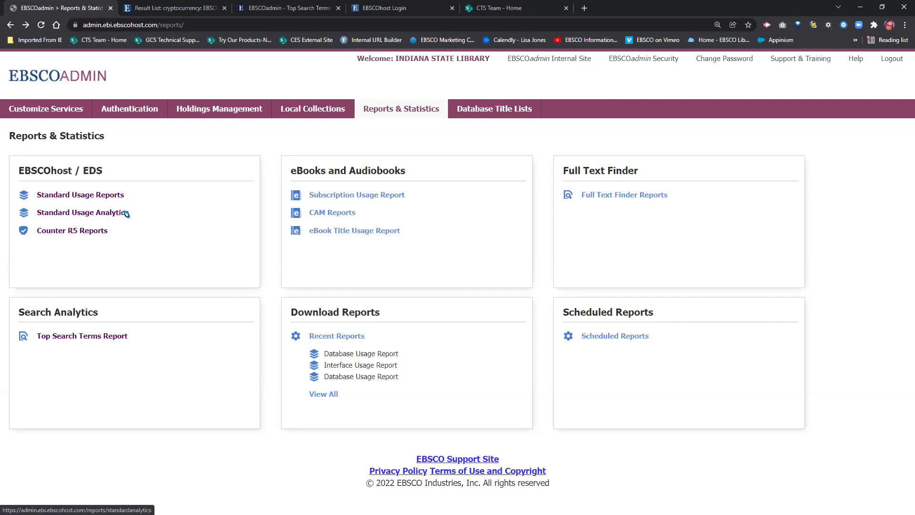
pyautogui.click(83, 337)
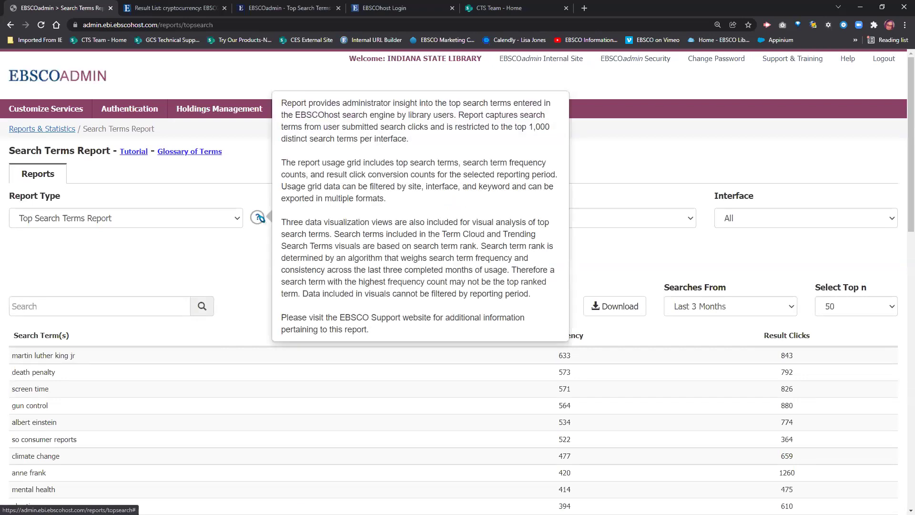
pyautogui.click(259, 218)
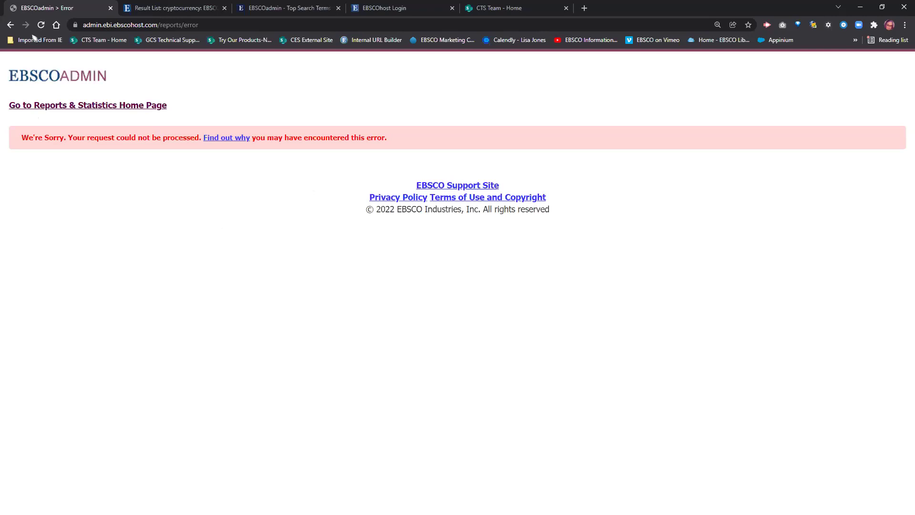
pyautogui.click(10, 26)
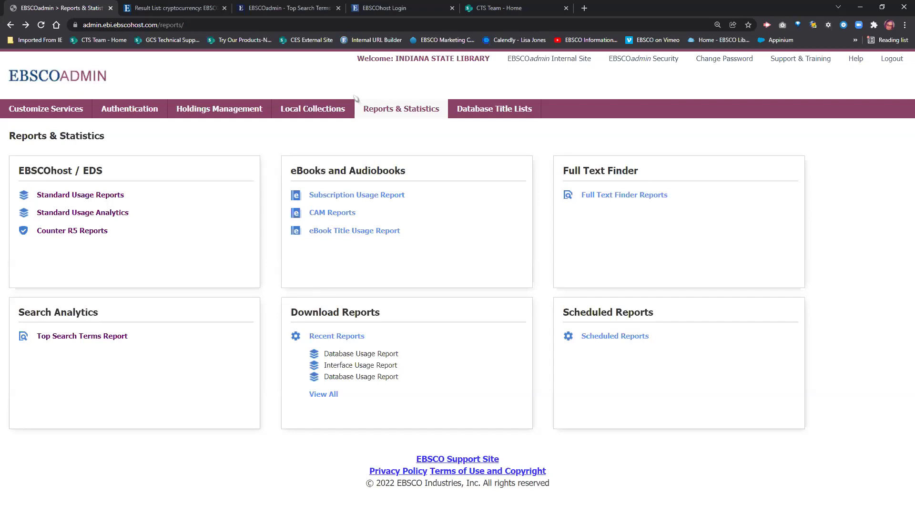
# Switch to EBSCO Connect and examine the sample report's term cloud, trending terms, click conversions chart and search term table
pyautogui.click(286, 8)
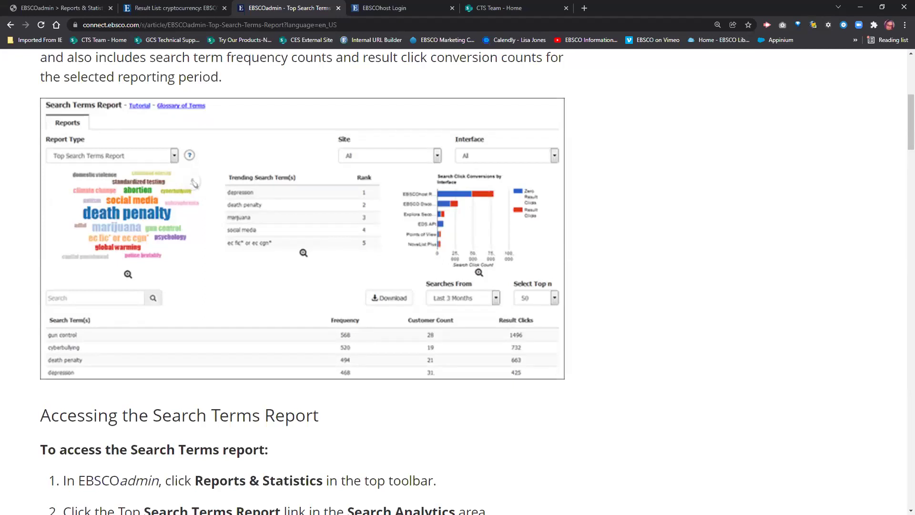
pyautogui.scroll(-1, 194, 184)
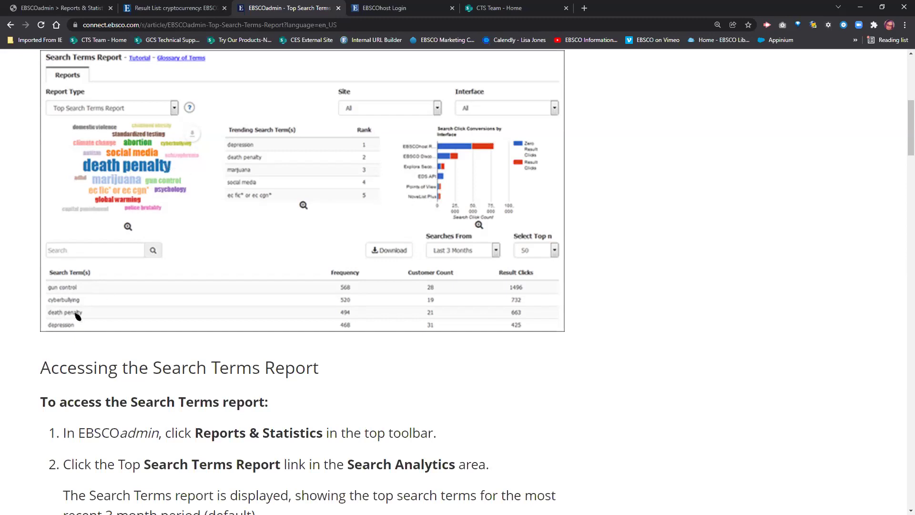
pyautogui.scroll(3, 274, 265)
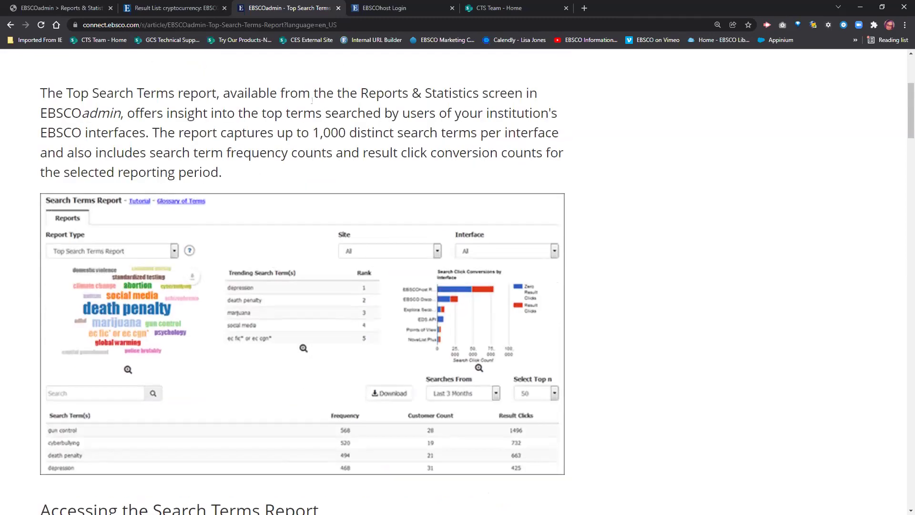
# Switch to EBSCOadmin, open COUNTER R5 Reports and review the available report types, keeping Platform Master Report selected
pyautogui.click(62, 8)
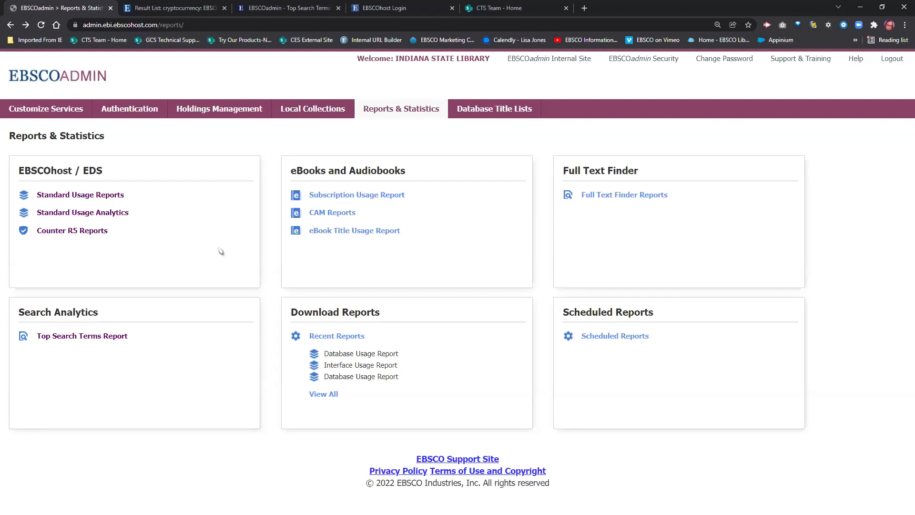
pyautogui.click(78, 232)
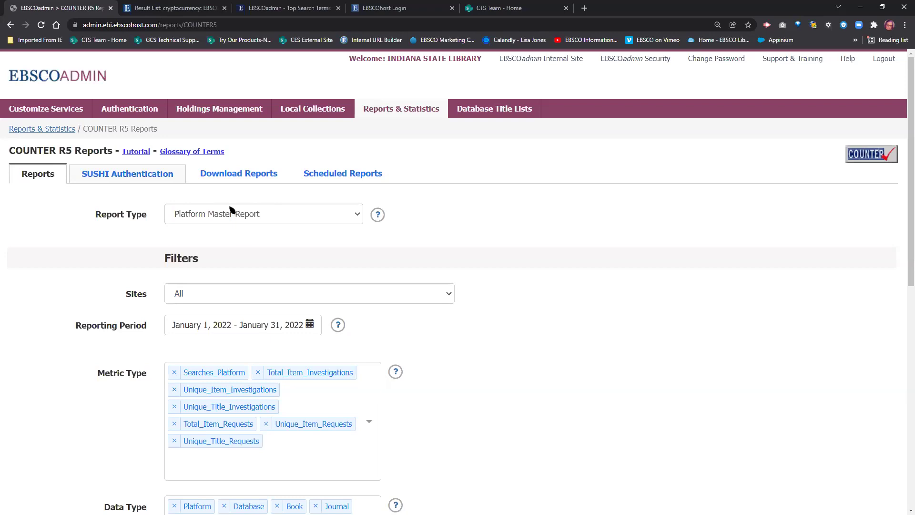
pyautogui.click(358, 216)
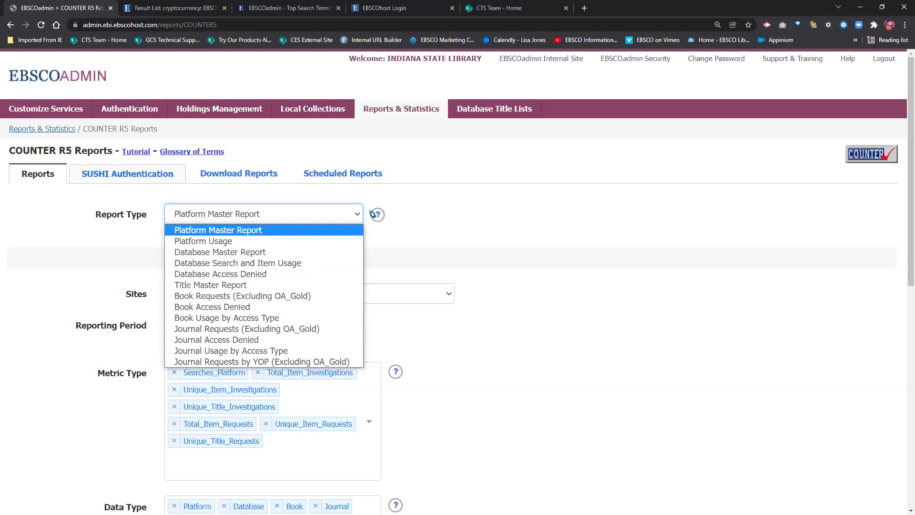
pyautogui.moveTo(378, 216)
pyautogui.click(478, 236)
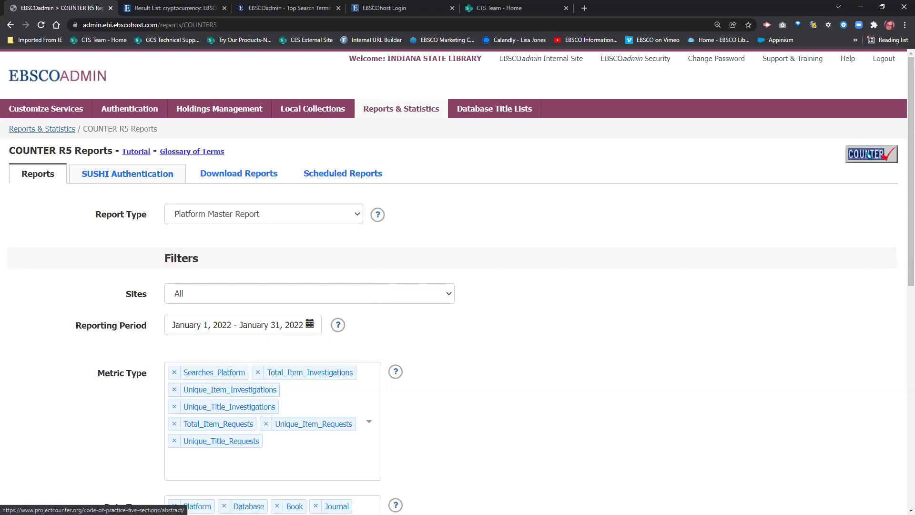
# Open the linked COUNTER Code of Practice, visit the Project COUNTER home page, and return to EBSCOadmin's COUNTER R5 Reports
pyautogui.click(868, 155)
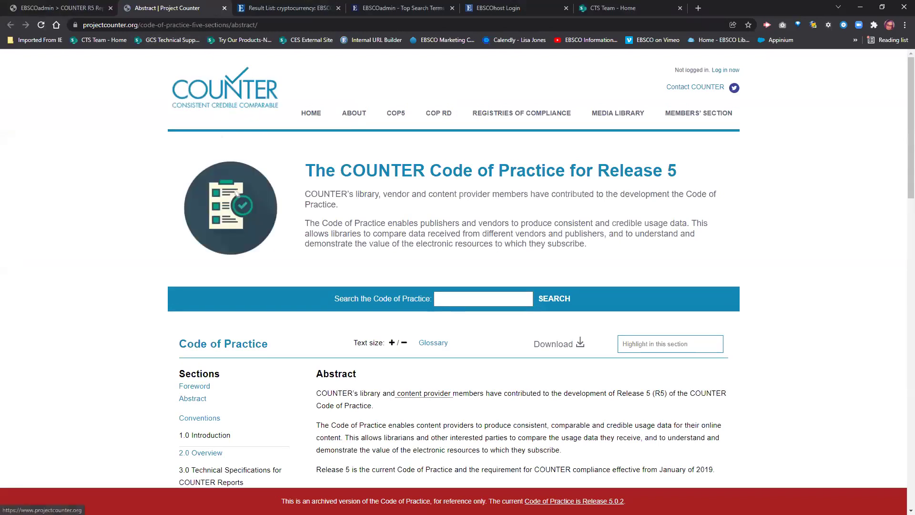
pyautogui.click(219, 92)
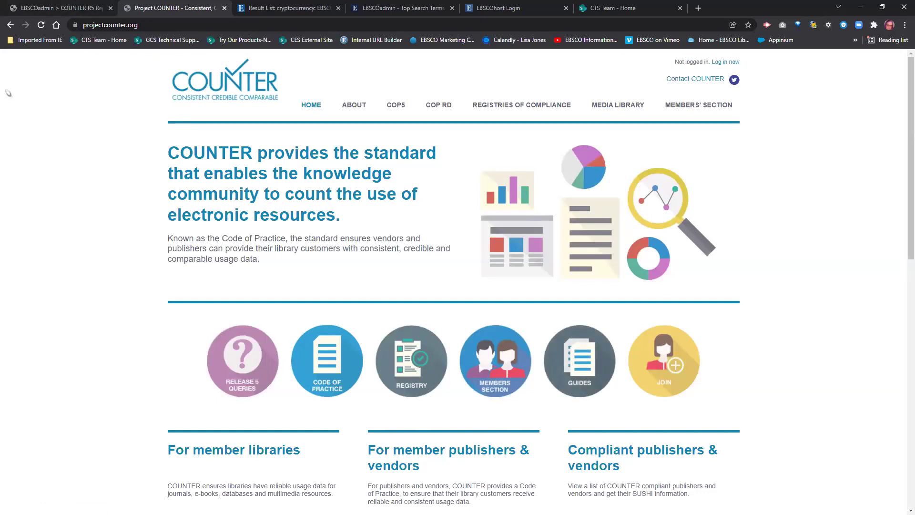
pyautogui.click(71, 8)
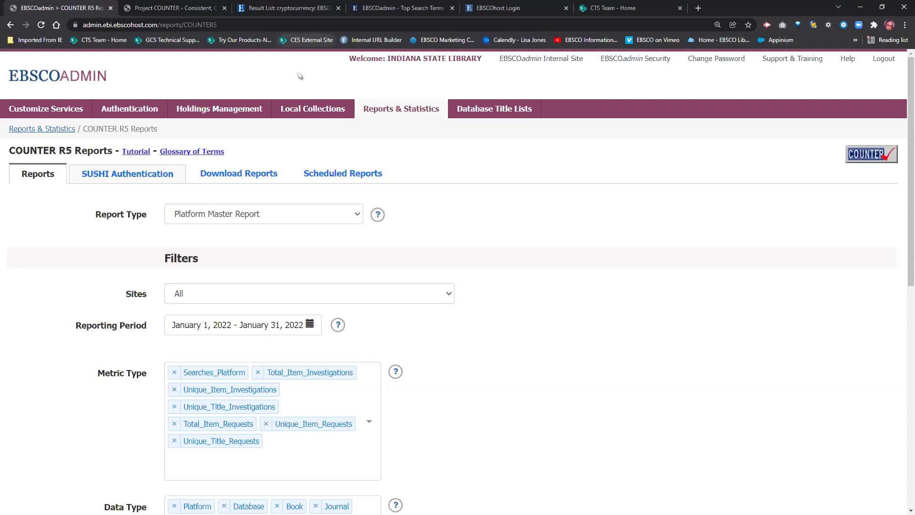
# Open the Glossary of Terms for the COUNTER R5 Reports, proceeding past the browser's privacy warning
pyautogui.click(204, 153)
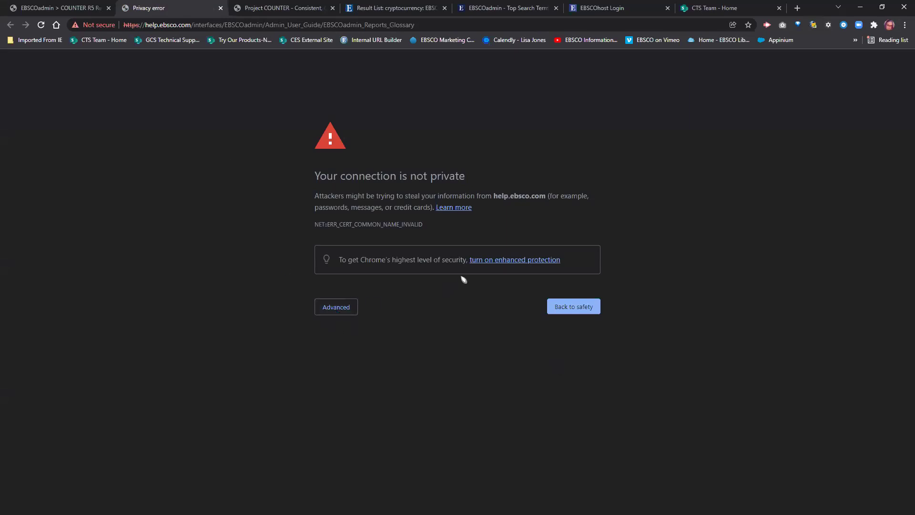
pyautogui.click(341, 308)
pyautogui.click(382, 380)
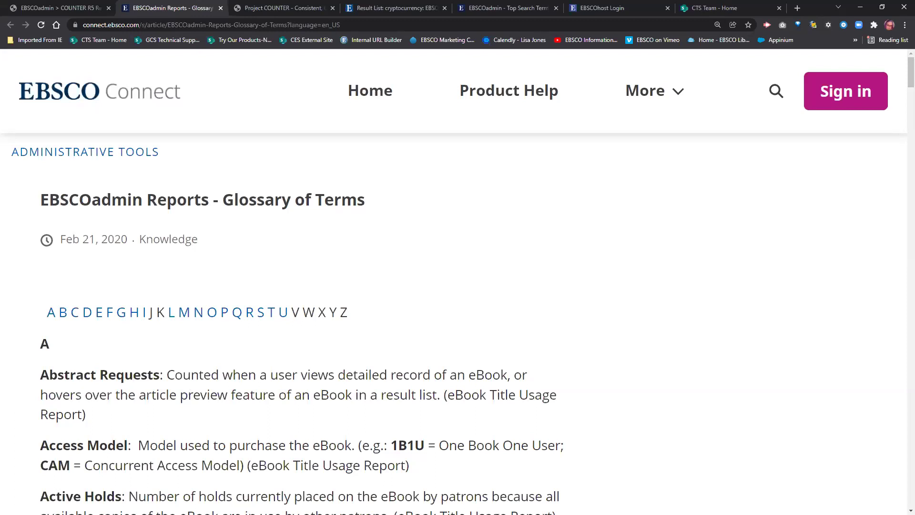
# From the EBSCO Connect home page, search for "best practices reports" and open the "EBSCOadmin - Reports & Statistics Best Practices" article
pyautogui.click(97, 100)
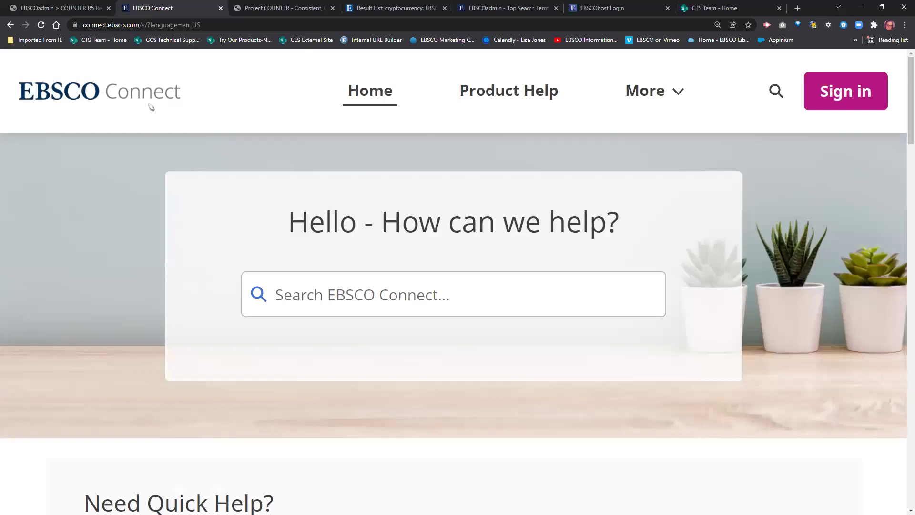
pyautogui.hotkey('ctrl', '-')
pyautogui.hotkey('ctrl', '-')
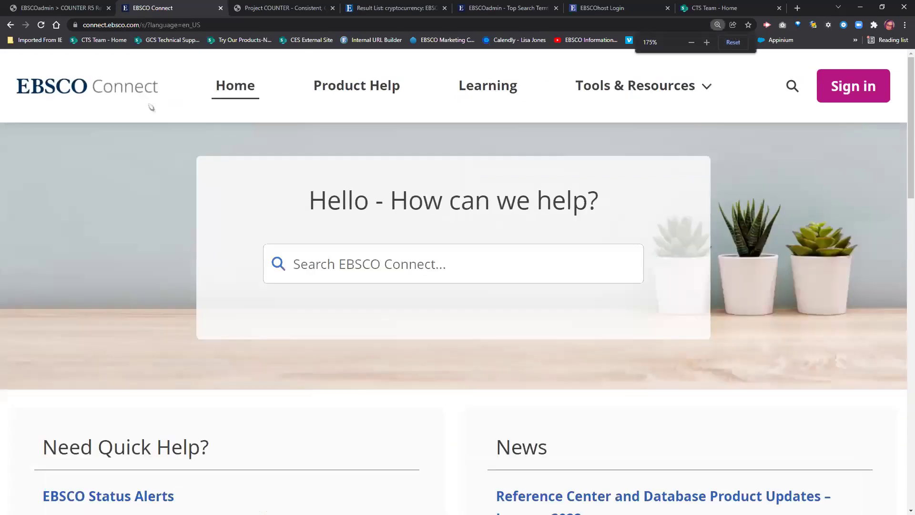
pyautogui.hotkey('ctrl', '-')
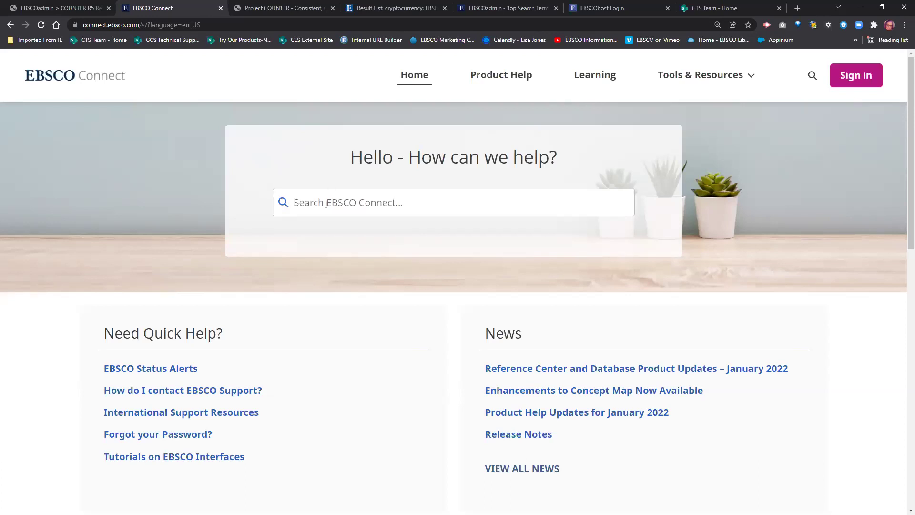
pyautogui.write('best practices')
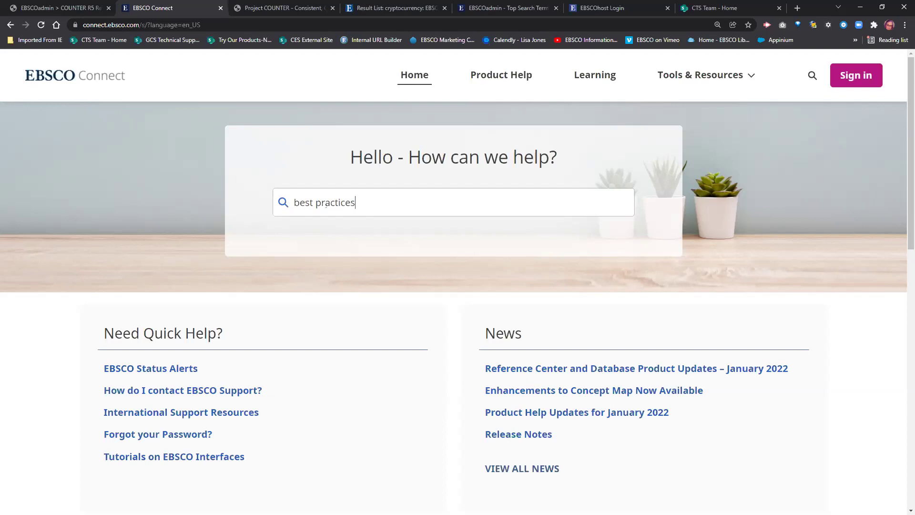
pyautogui.write(' reports')
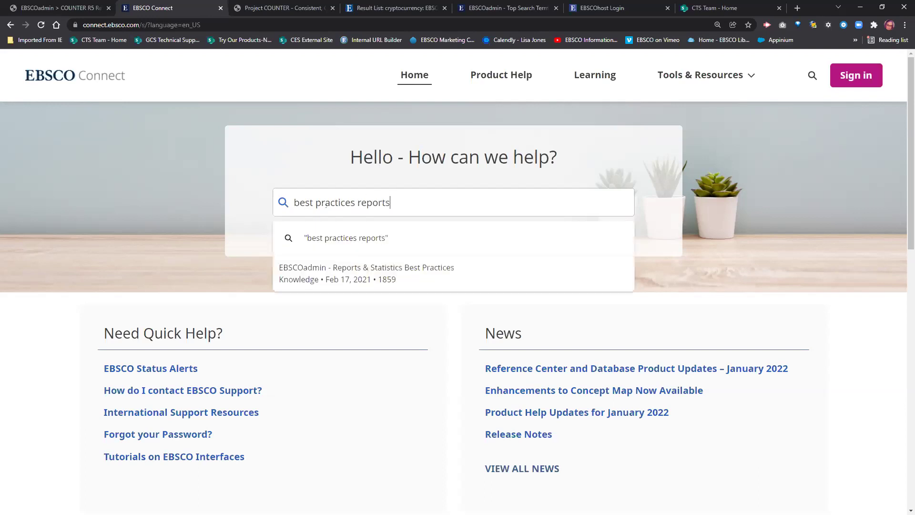
pyautogui.press('Return')
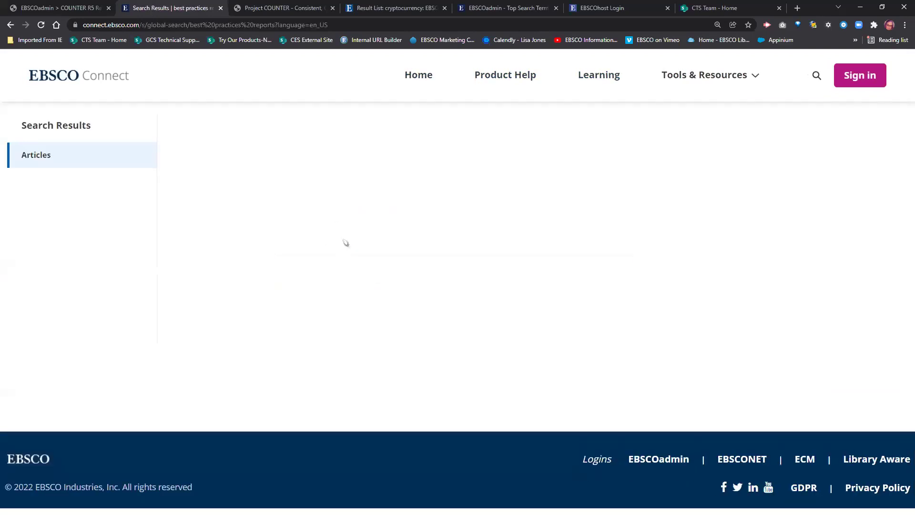
pyautogui.click(317, 176)
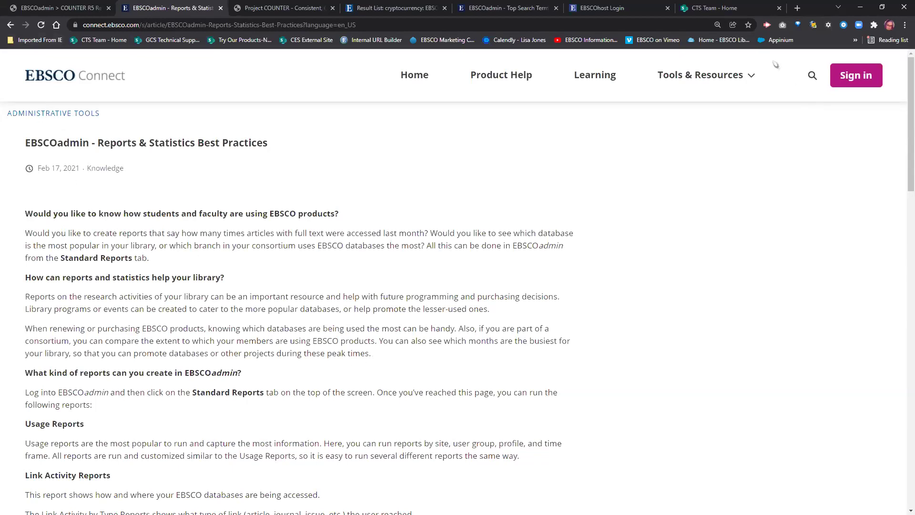
# Search EBSCO Connect for "usage reports" and look through the listed articles
pyautogui.click(813, 75)
pyautogui.write('usage repo')
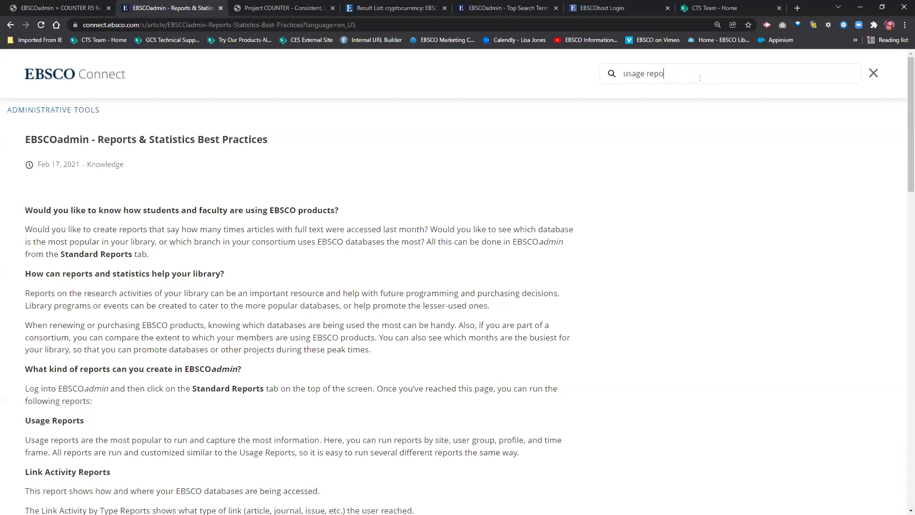
pyautogui.write('rts')
pyautogui.press('Return')
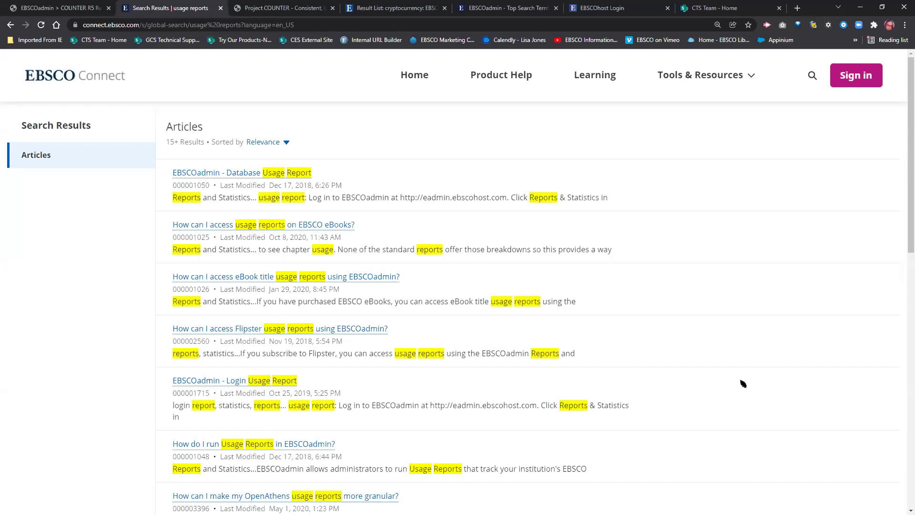
pyautogui.scroll(-3, 742, 382)
pyautogui.scroll(-4, 742, 381)
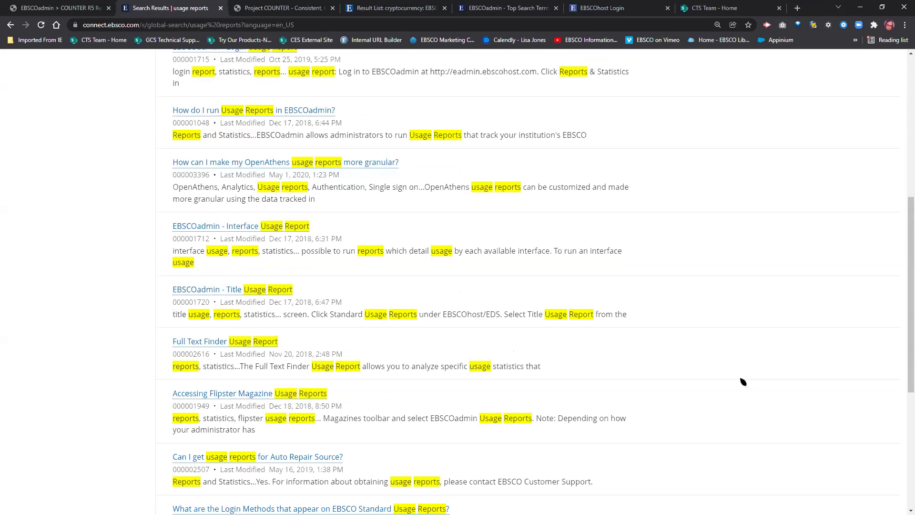
pyautogui.scroll(7, 742, 382)
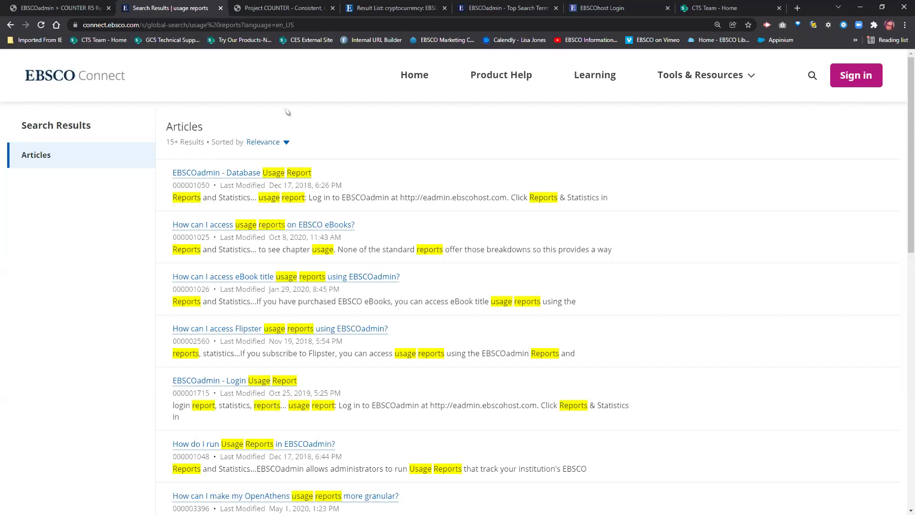
# Return to the EBSCO Connect home page and sign in with the saved account credentials
pyautogui.click(95, 79)
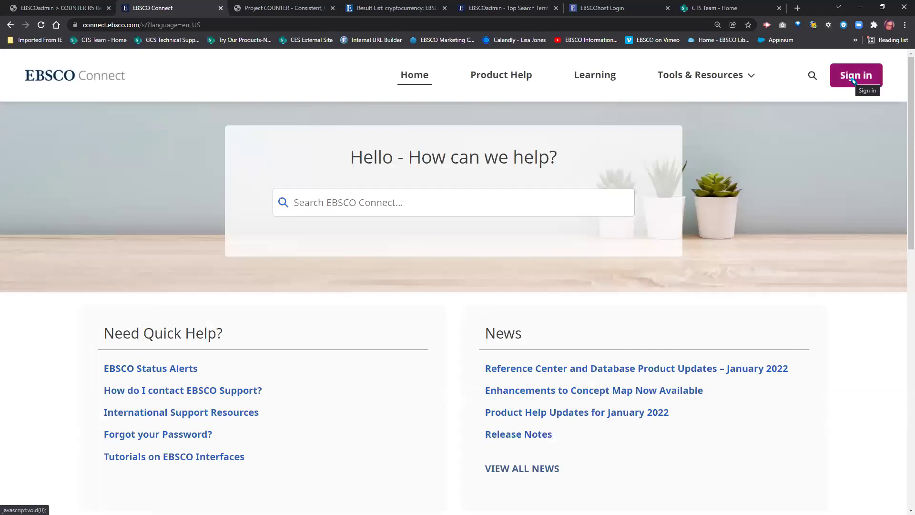
pyautogui.click(604, 79)
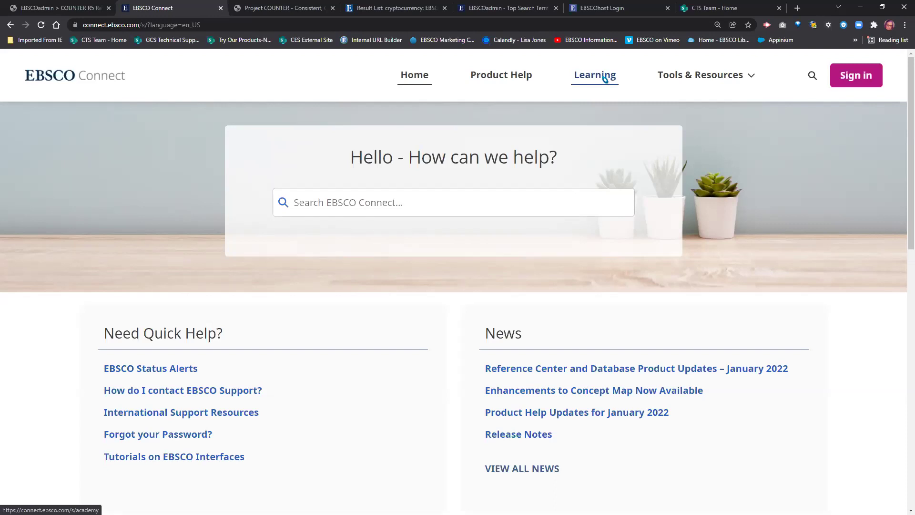
pyautogui.click(850, 76)
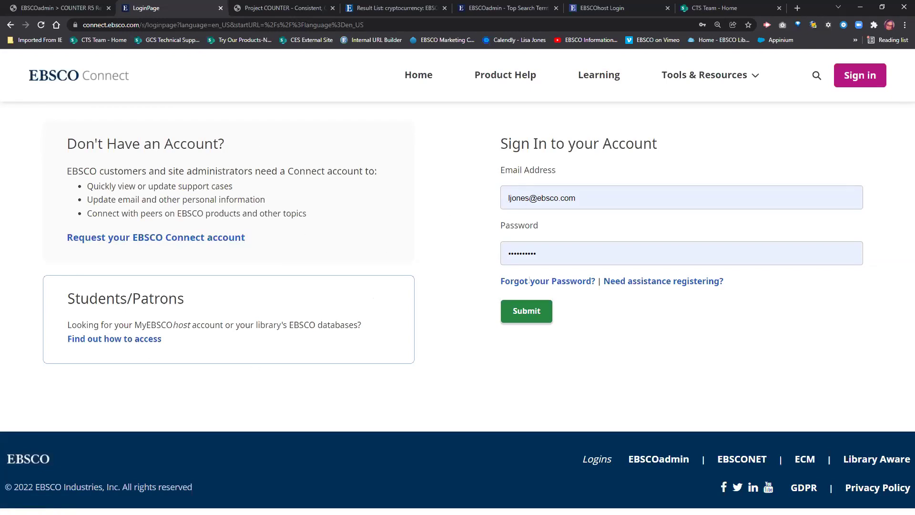
pyautogui.click(530, 312)
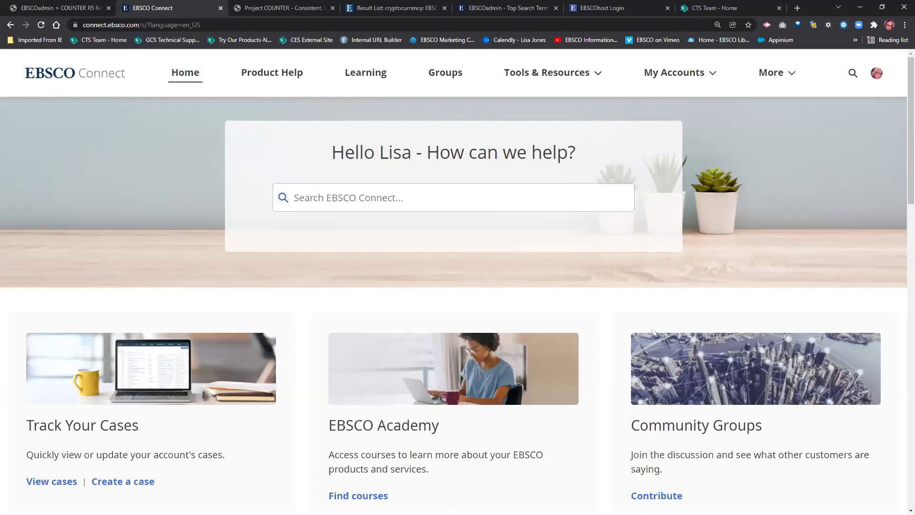
# Look through the signed-in home page's sections, including Transition Center, EBSCOadmin Self-Service, News and Featured Tutorials
pyautogui.scroll(-7, 619, 320)
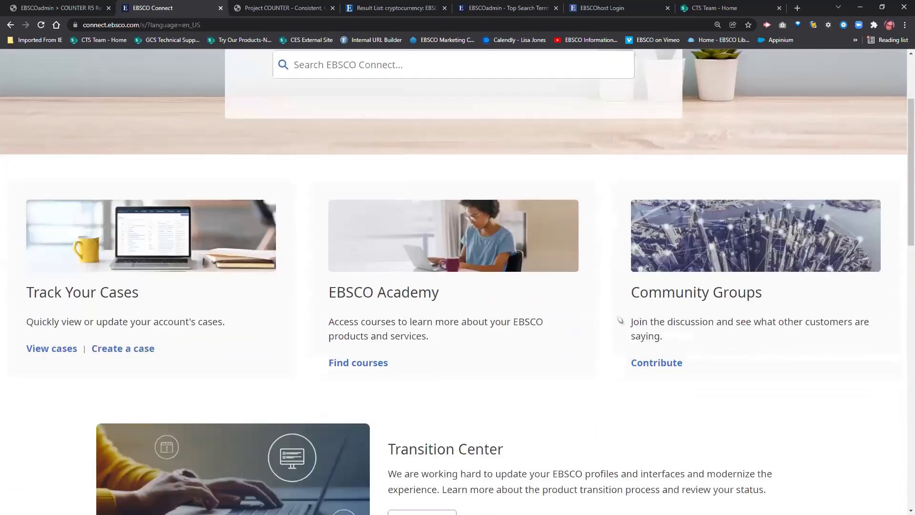
pyautogui.scroll(-3, 620, 320)
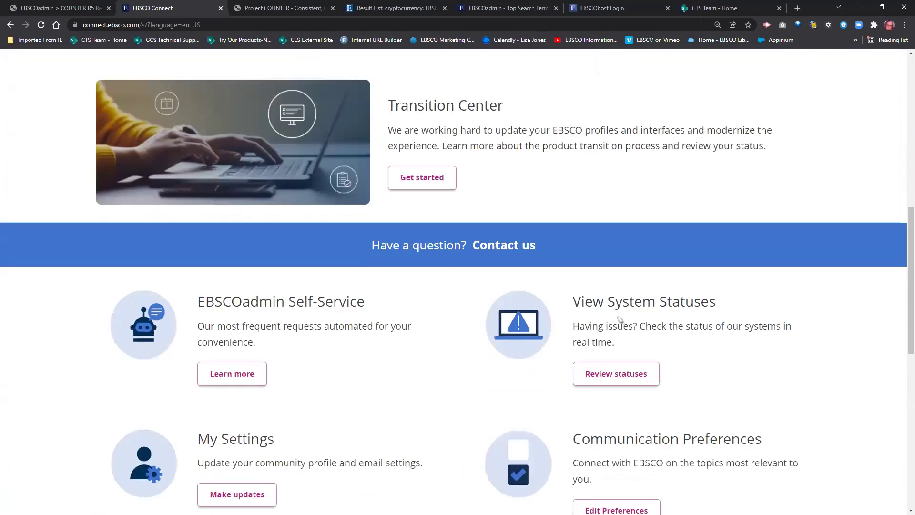
pyautogui.scroll(-1, 620, 319)
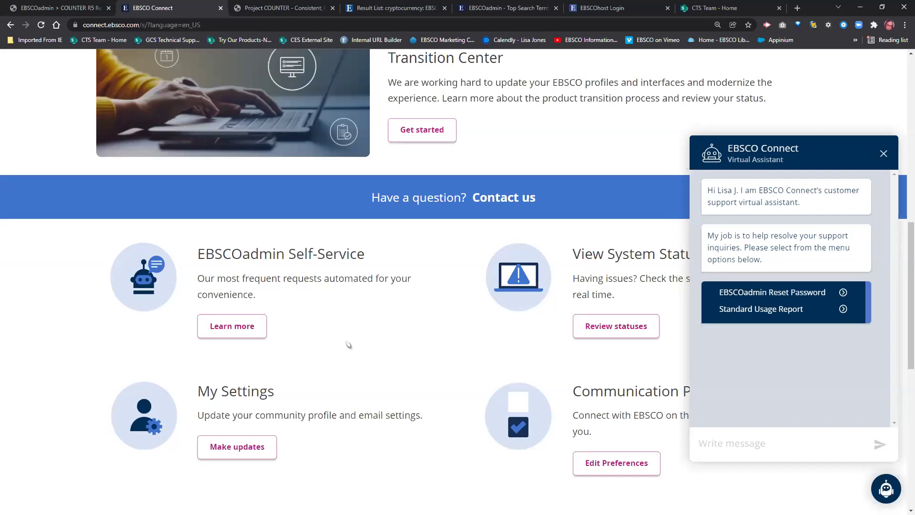
pyautogui.scroll(-4, 389, 355)
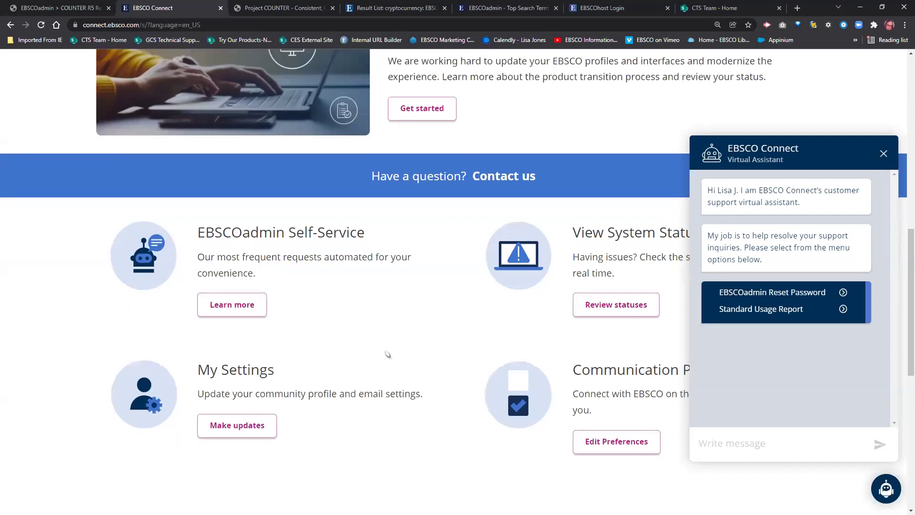
pyautogui.scroll(-4, 599, 466)
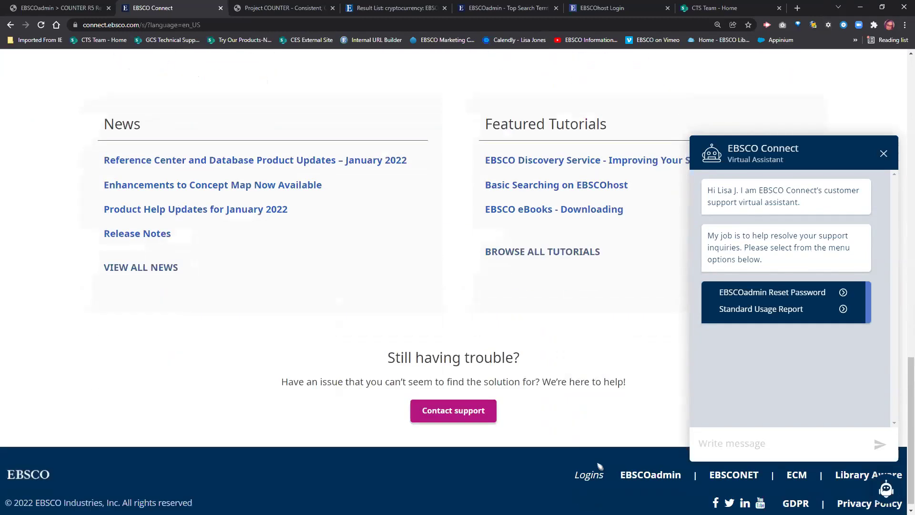
pyautogui.scroll(9, 606, 380)
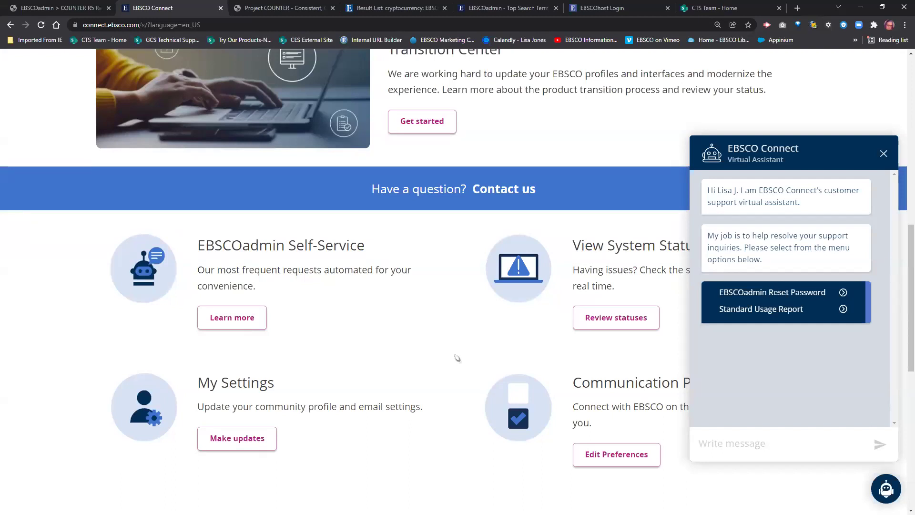
pyautogui.scroll(1, 458, 356)
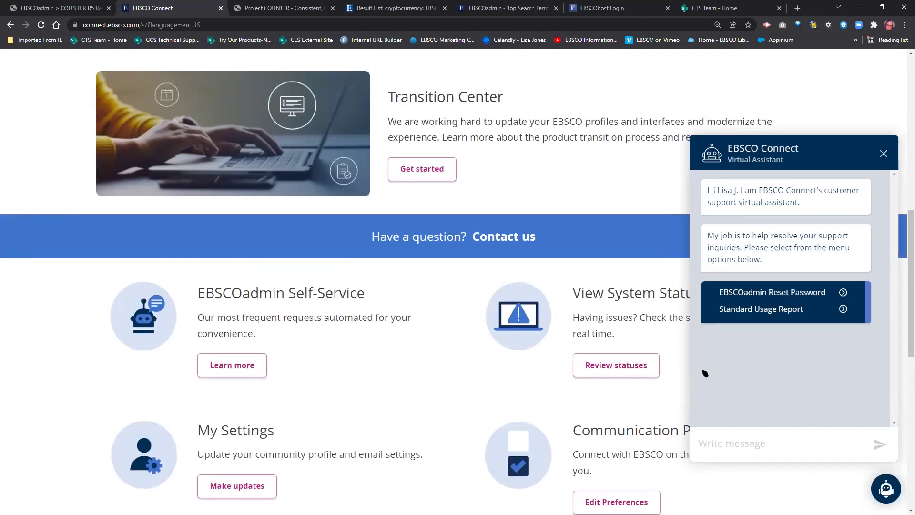
pyautogui.scroll(1, 795, 341)
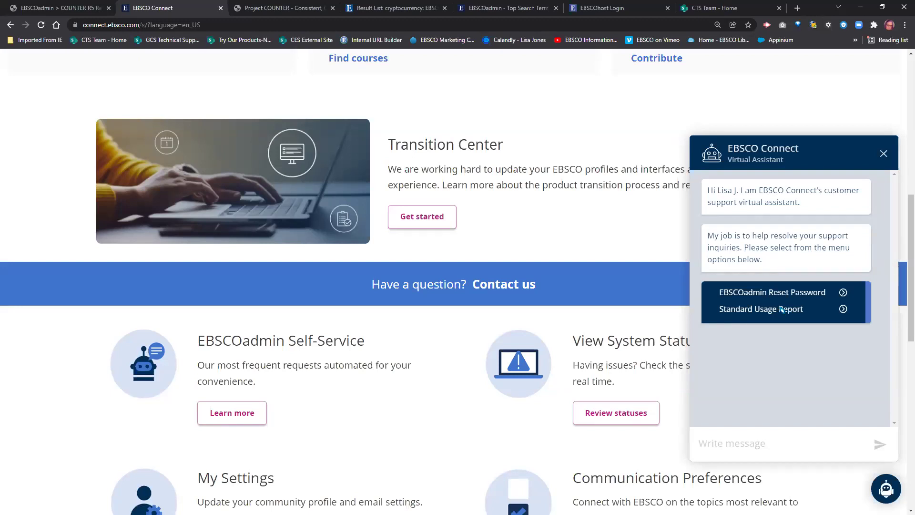
# Choose Standard Usage Report in the virtual assistant, view the available time periods, and close the assistant
pyautogui.click(843, 309)
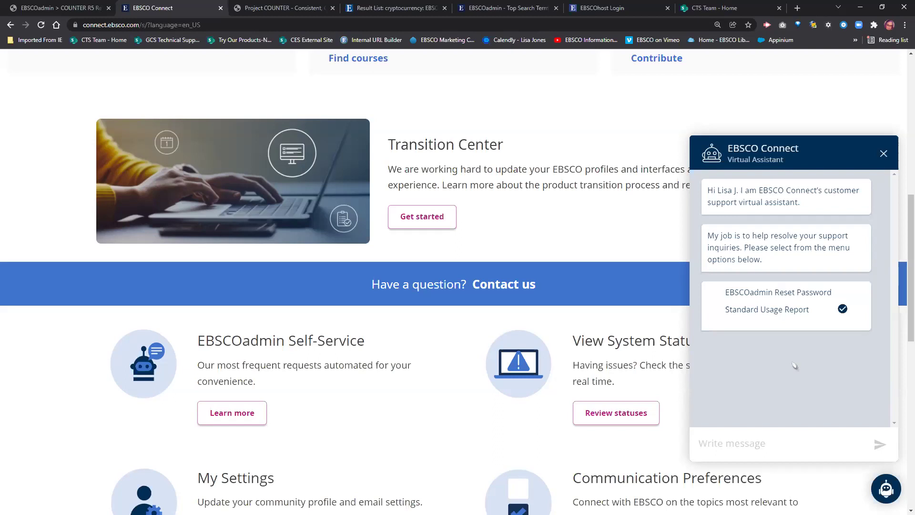
pyautogui.scroll(-1, 794, 365)
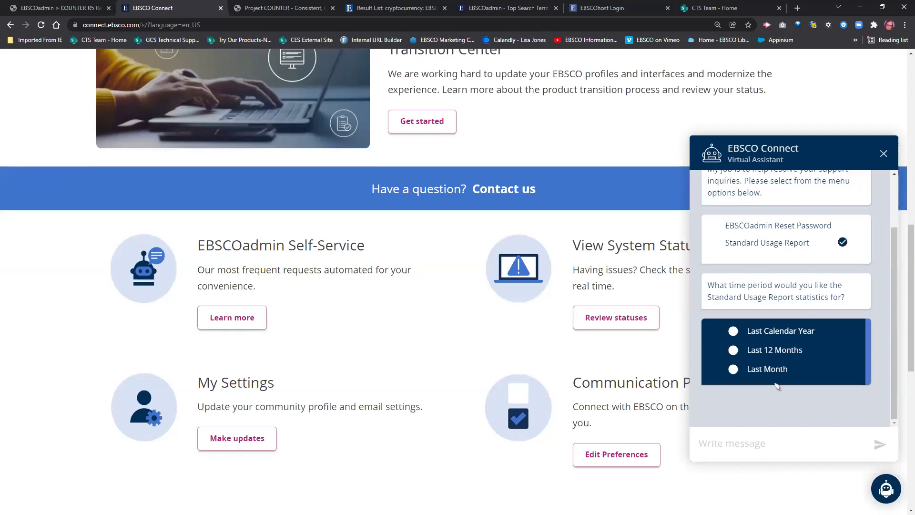
pyautogui.click(884, 154)
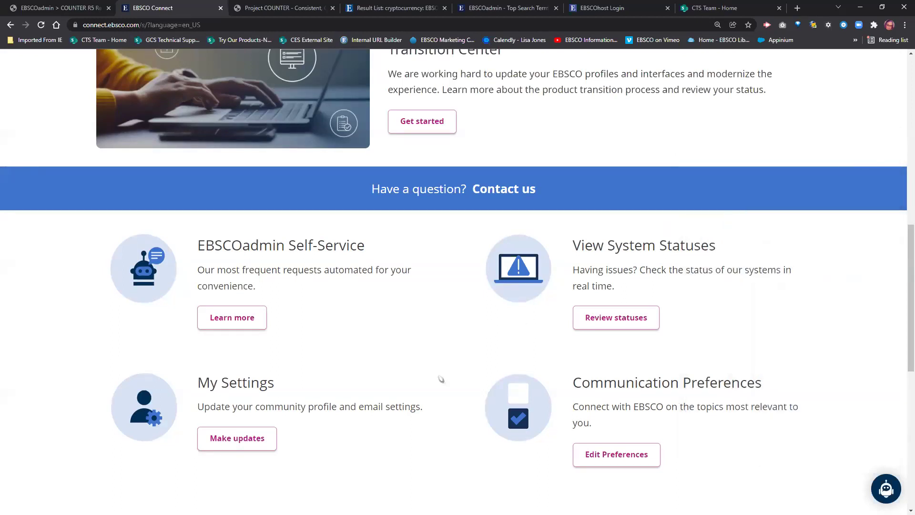
# Review the home page's settings and Communication Preferences sections, and return to the COUNTER R5 Reports page in EBSCOadmin
pyautogui.scroll(2, 440, 378)
pyautogui.scroll(-2, 441, 380)
pyautogui.scroll(-2, 735, 429)
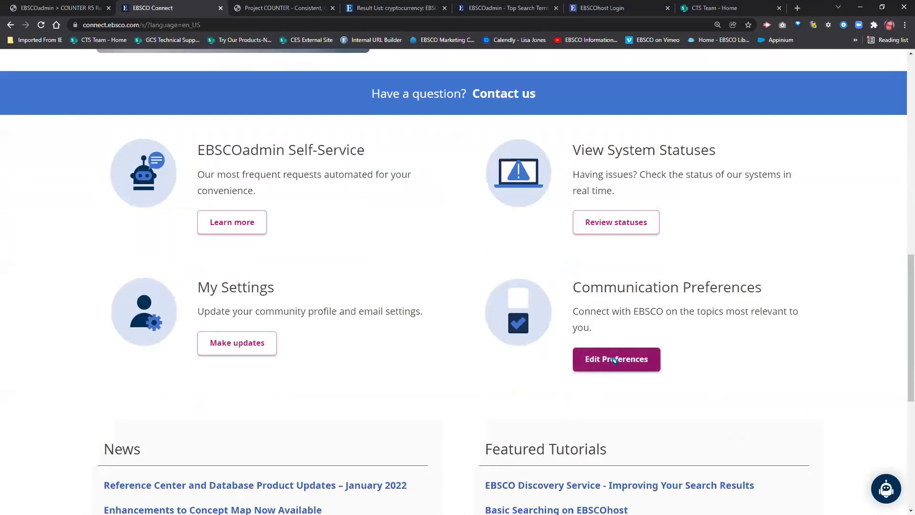
pyautogui.scroll(10, 711, 368)
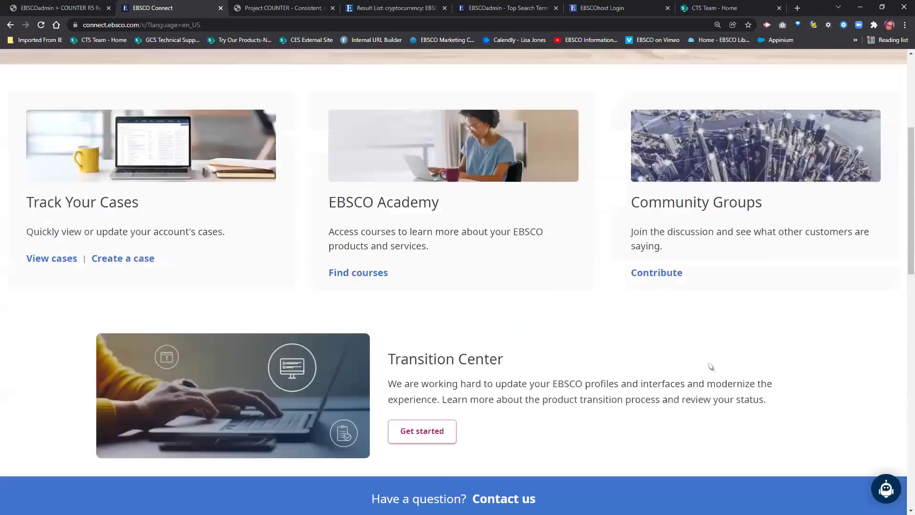
pyautogui.scroll(3, 689, 354)
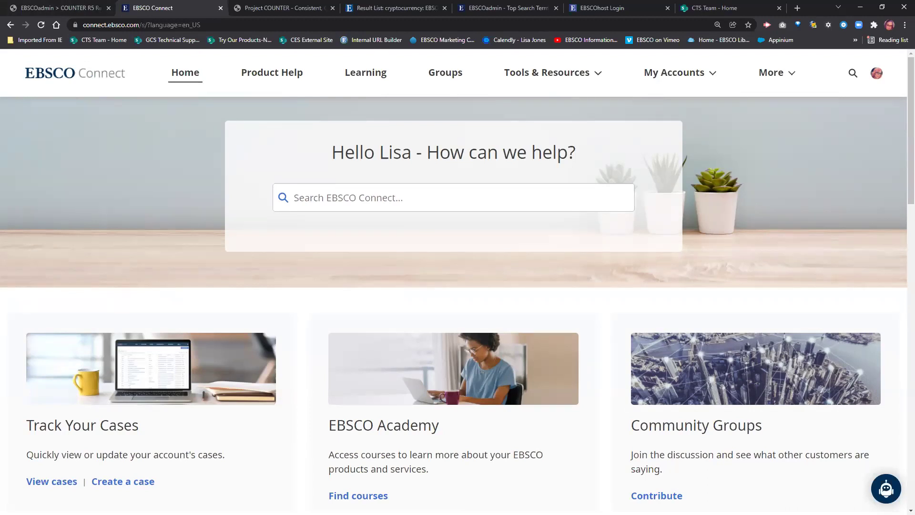
pyautogui.click(53, 11)
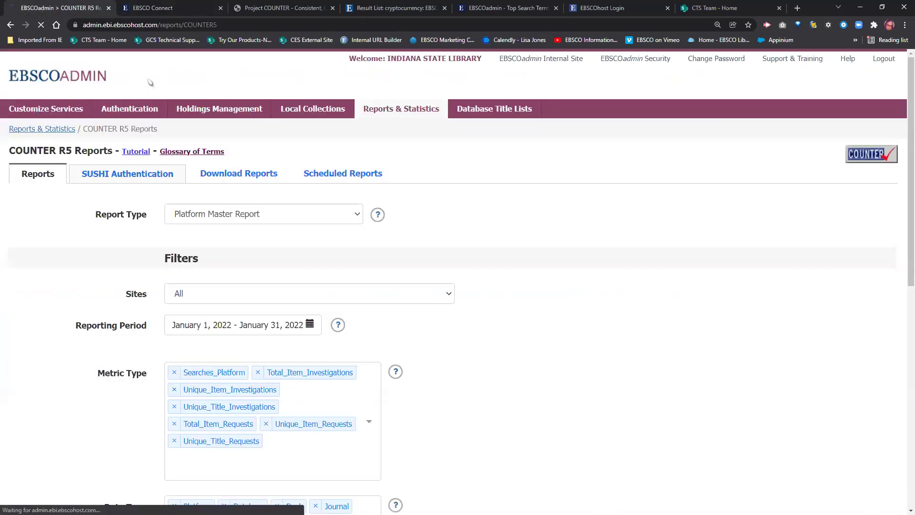